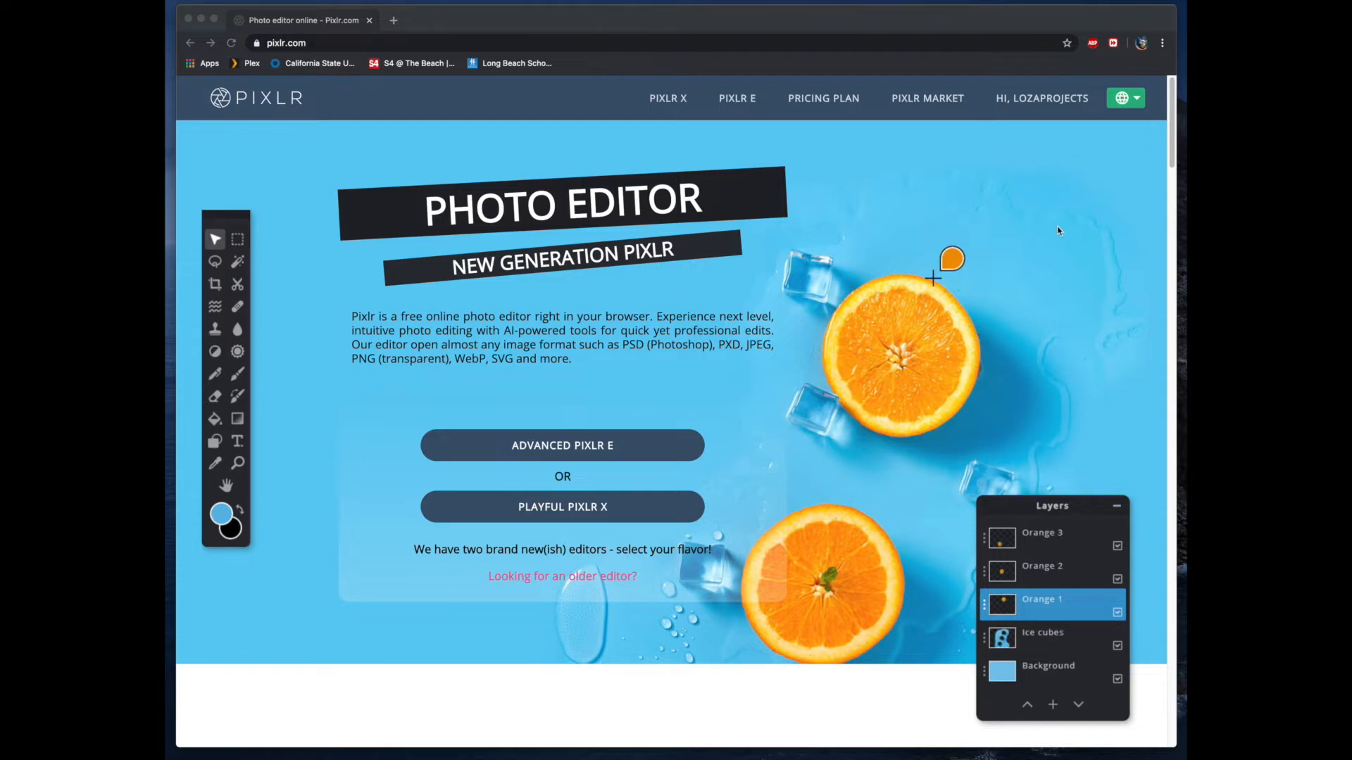
- Open Pixlr E's new-image setup and choose the Instagram preset of 1080x1080
left_click(745, 100)
left_click(743, 101)
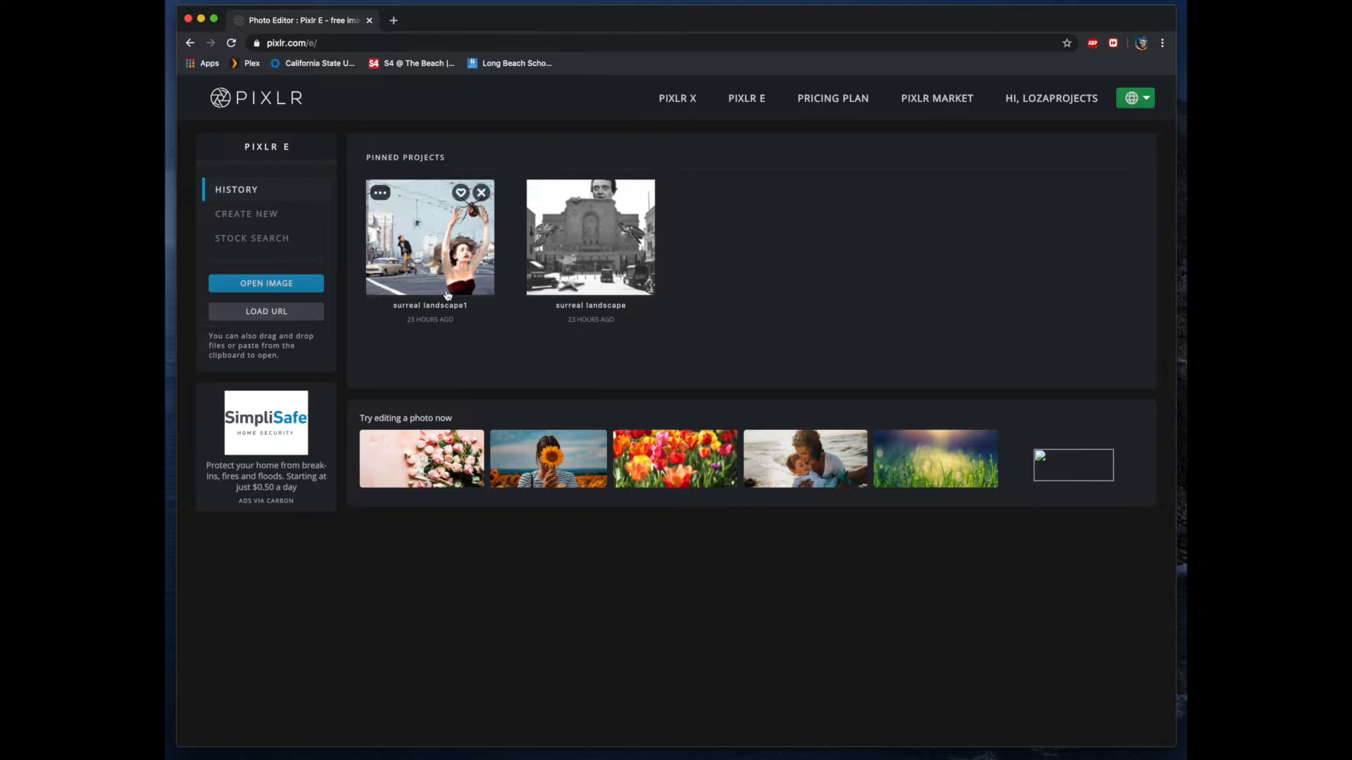
left_click(244, 217)
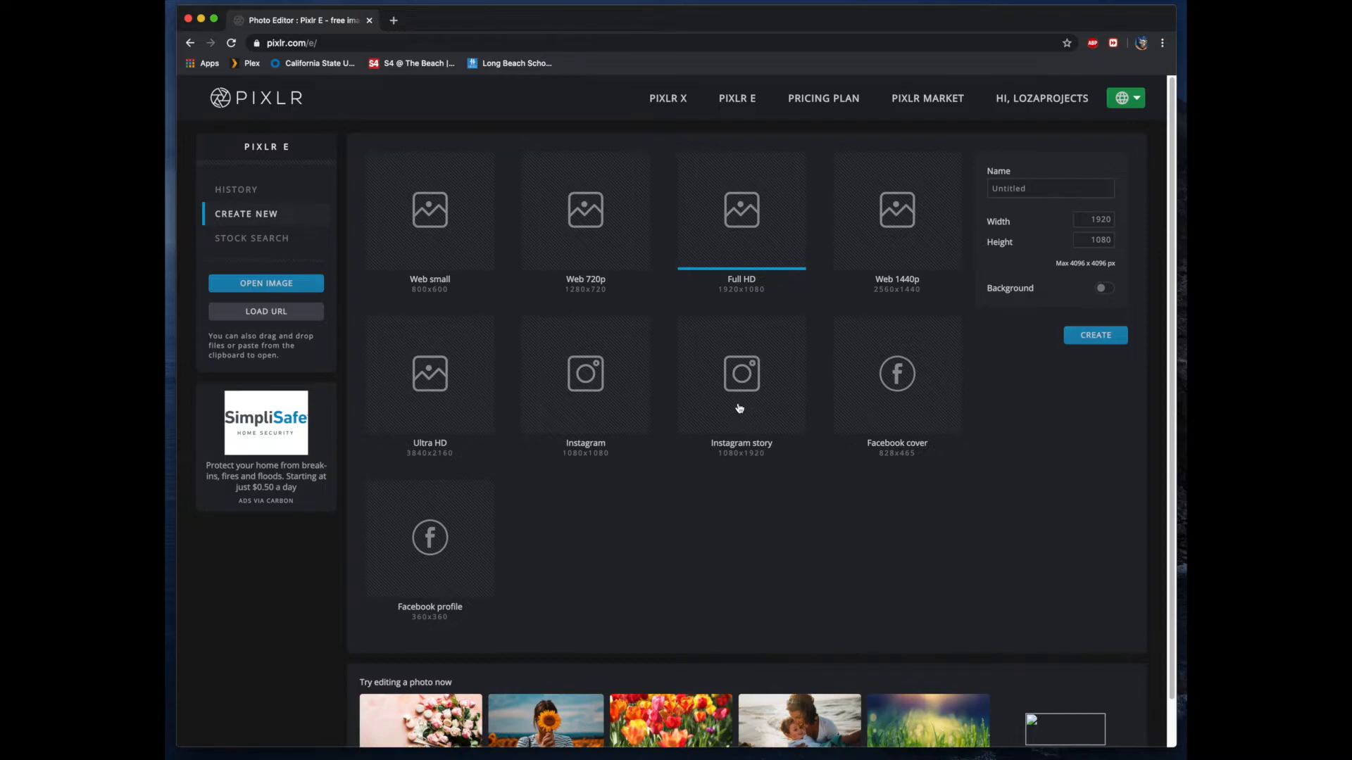
left_click(581, 386)
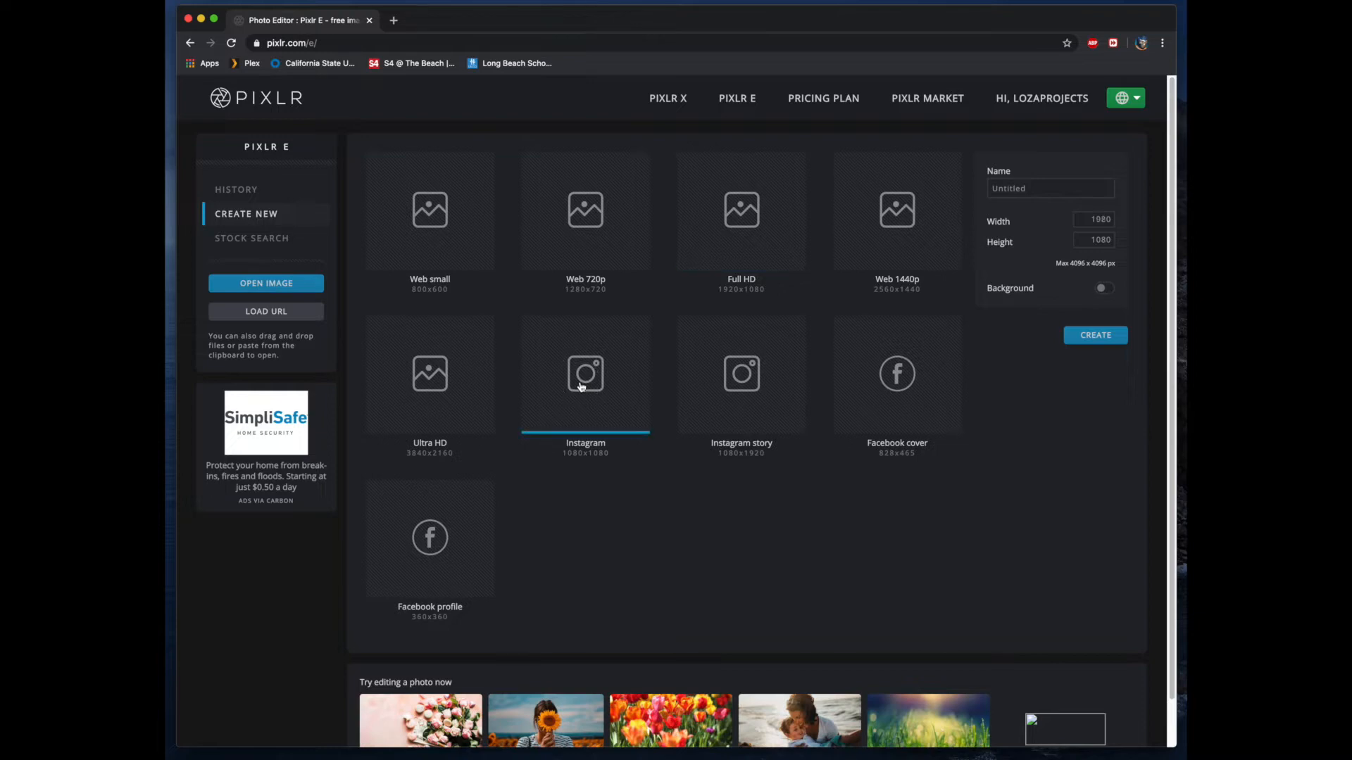
- Name the image Surrealist Landscape, enable a white #FFFFFF background and create it
left_click(1060, 188)
key("BackSpace")
key("BackSpace")
key("BackSpace")
key("BackSpace")
key("BackSpace")
key("BackSpace")
key("BackSpace")
key("BackSpace")
type("Surrealist Landscape")
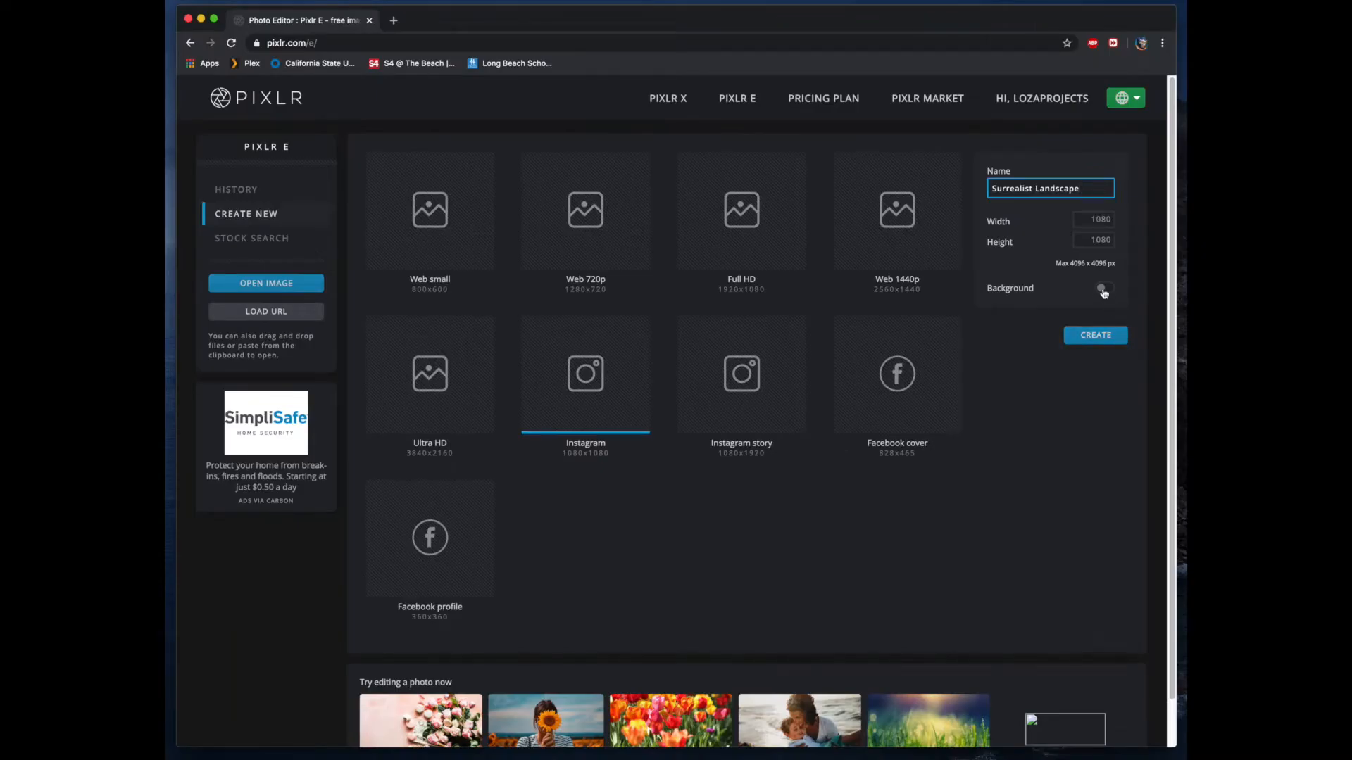
left_click(1242, 258)
left_click(1112, 298)
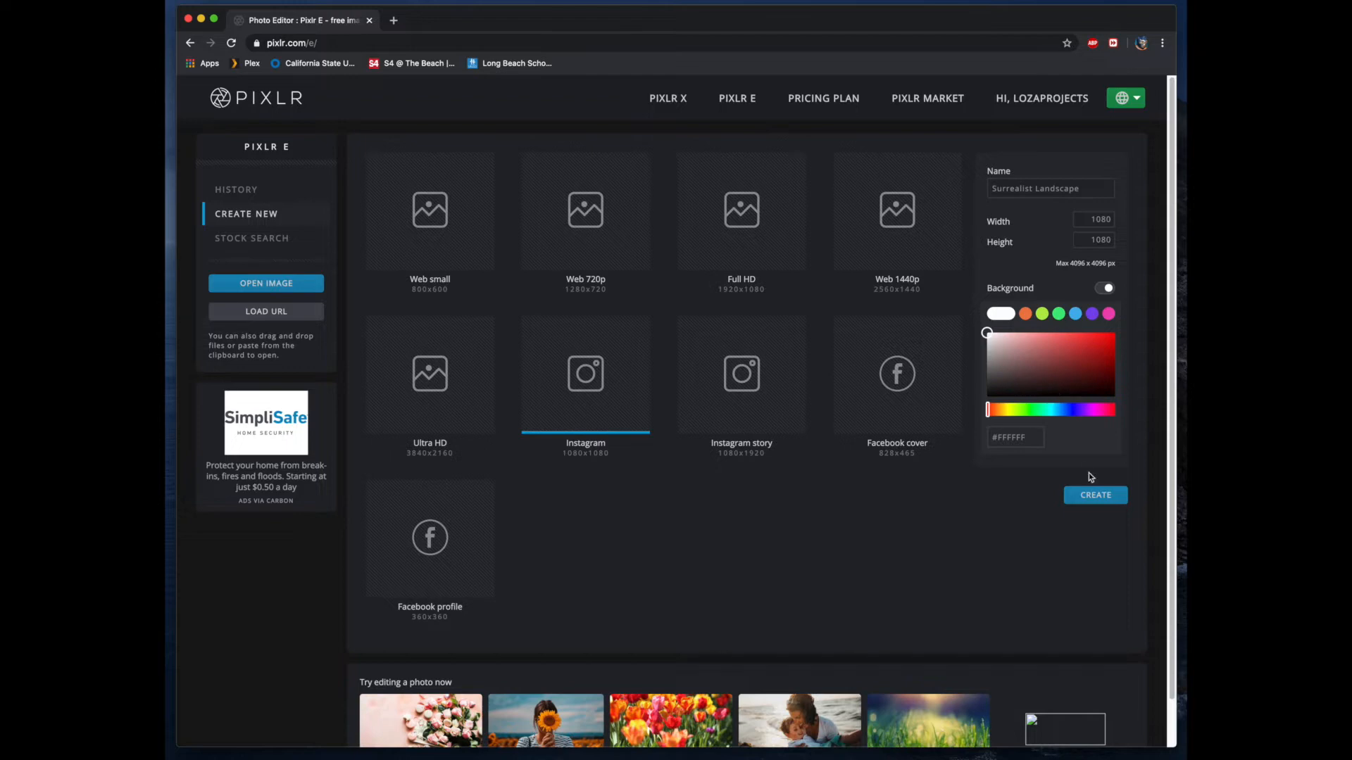
left_click(1101, 499)
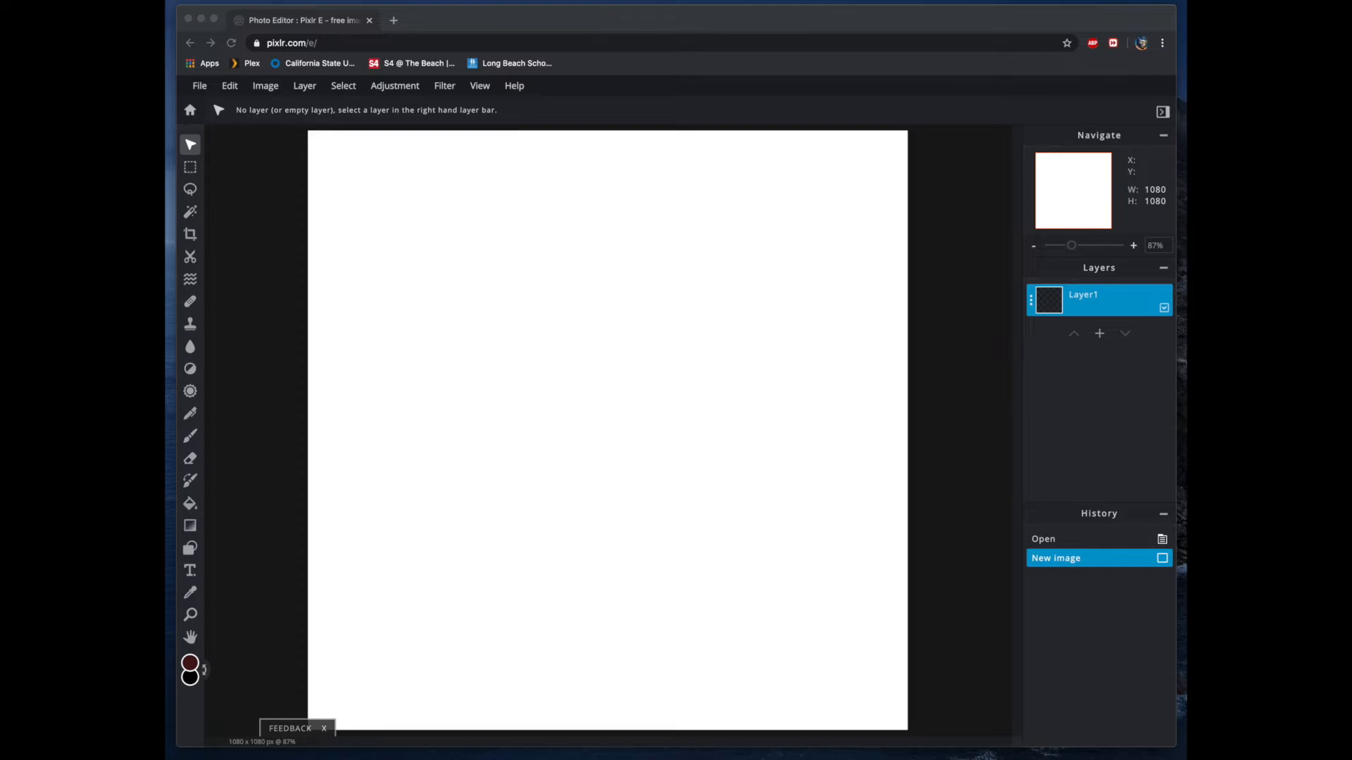
- Add the Long Beach street photo as a layer in the current document and enlarge it to 1578 x 1080 px, filling the canvas height
left_click_drag(1232, 303, 600, 419)
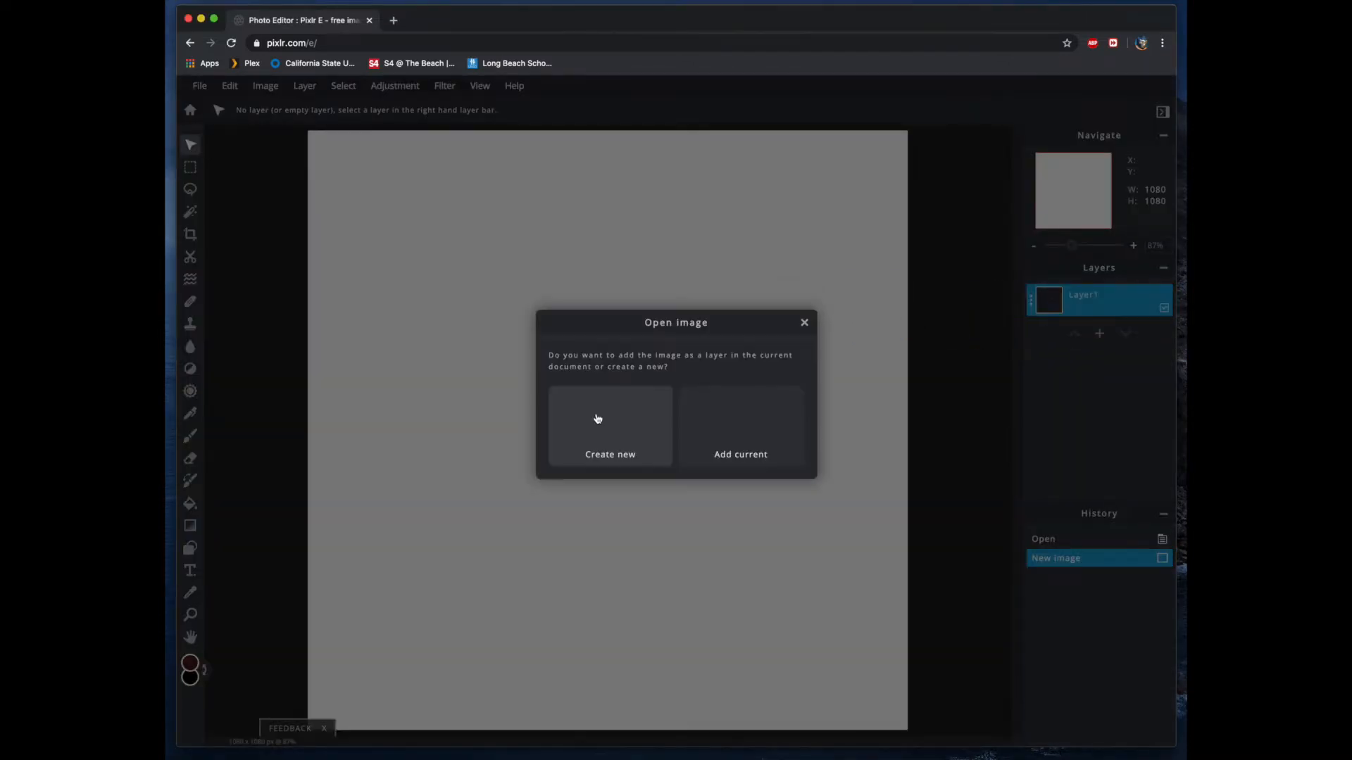
left_click(754, 428)
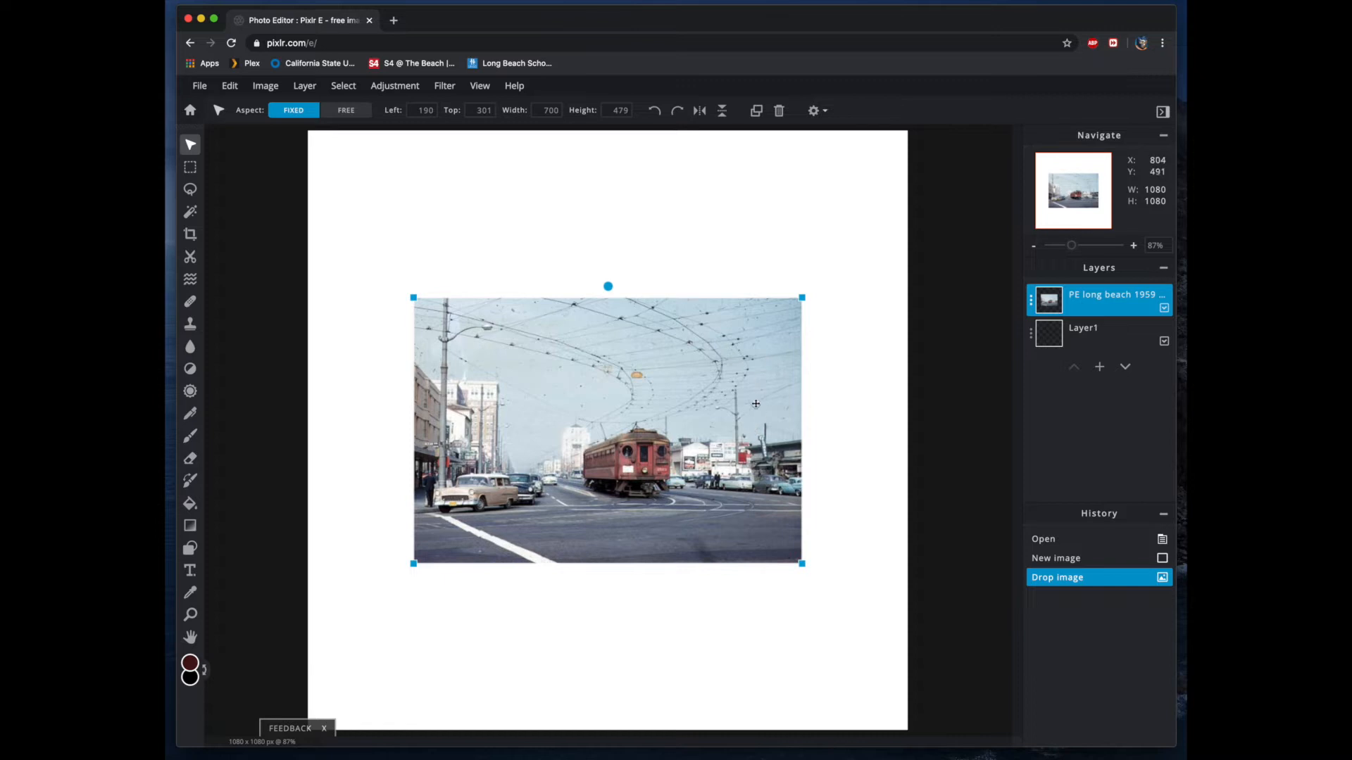
scroll(755, 403, "up", 2)
scroll(756, 403, "down", 5)
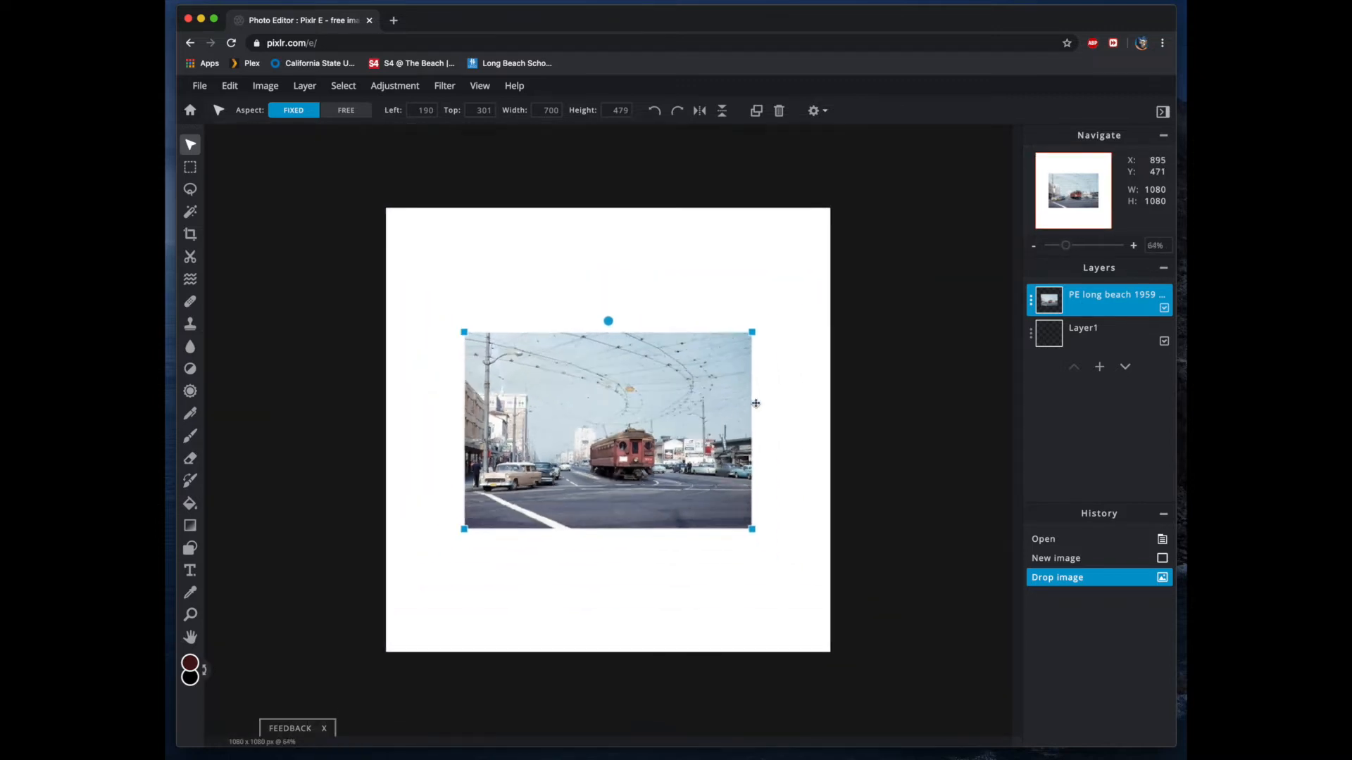
scroll(755, 403, "up", 2)
scroll(755, 402, "down", 1)
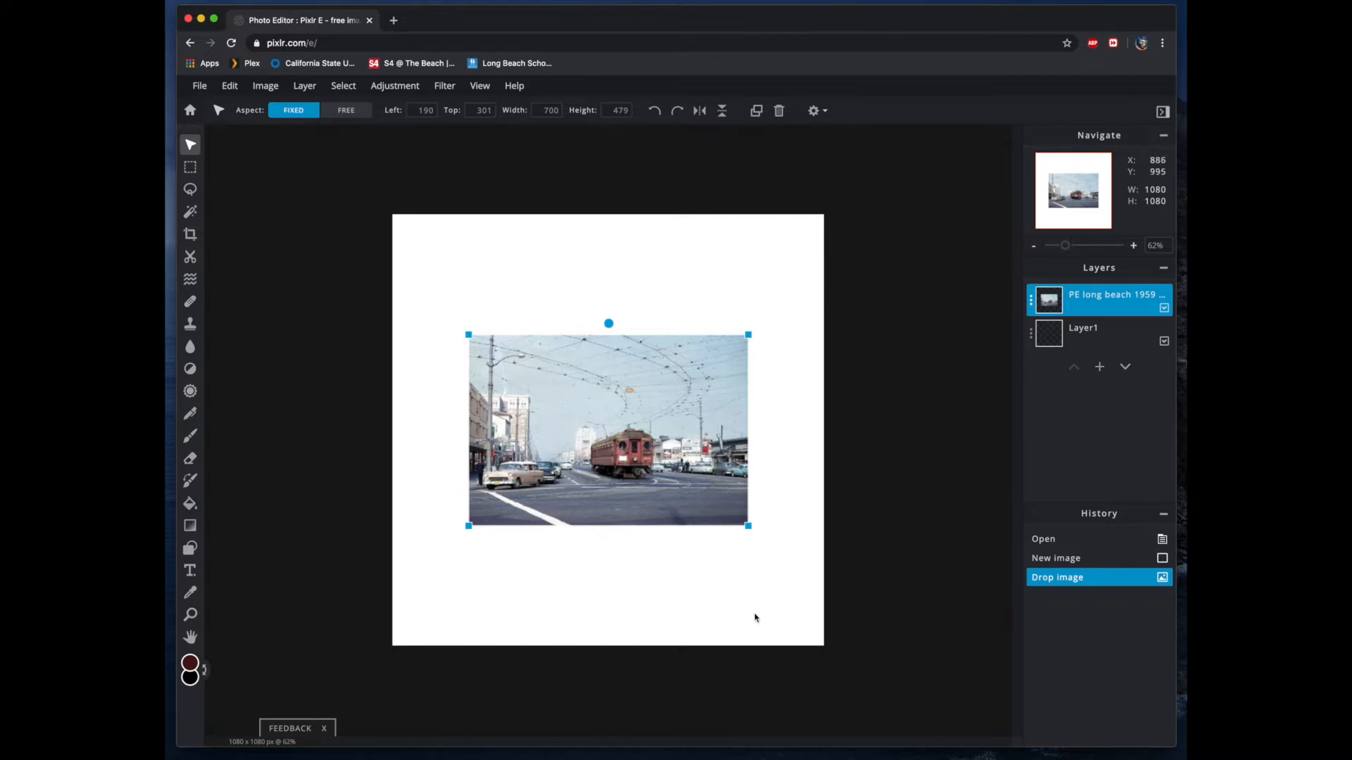
left_click_drag(748, 526, 973, 696)
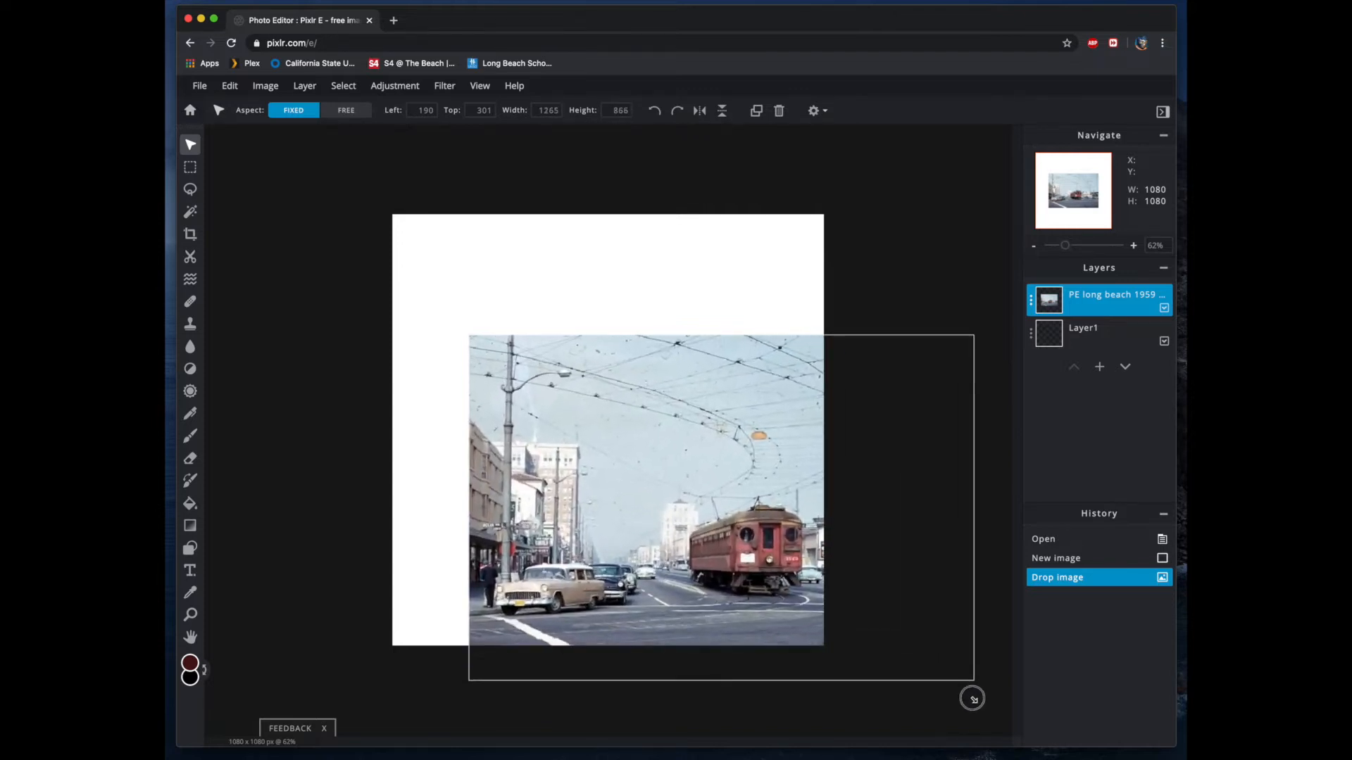
left_click_drag(469, 333, 311, 146)
left_click_drag(600, 385, 597, 377)
left_click_drag(974, 666, 938, 636)
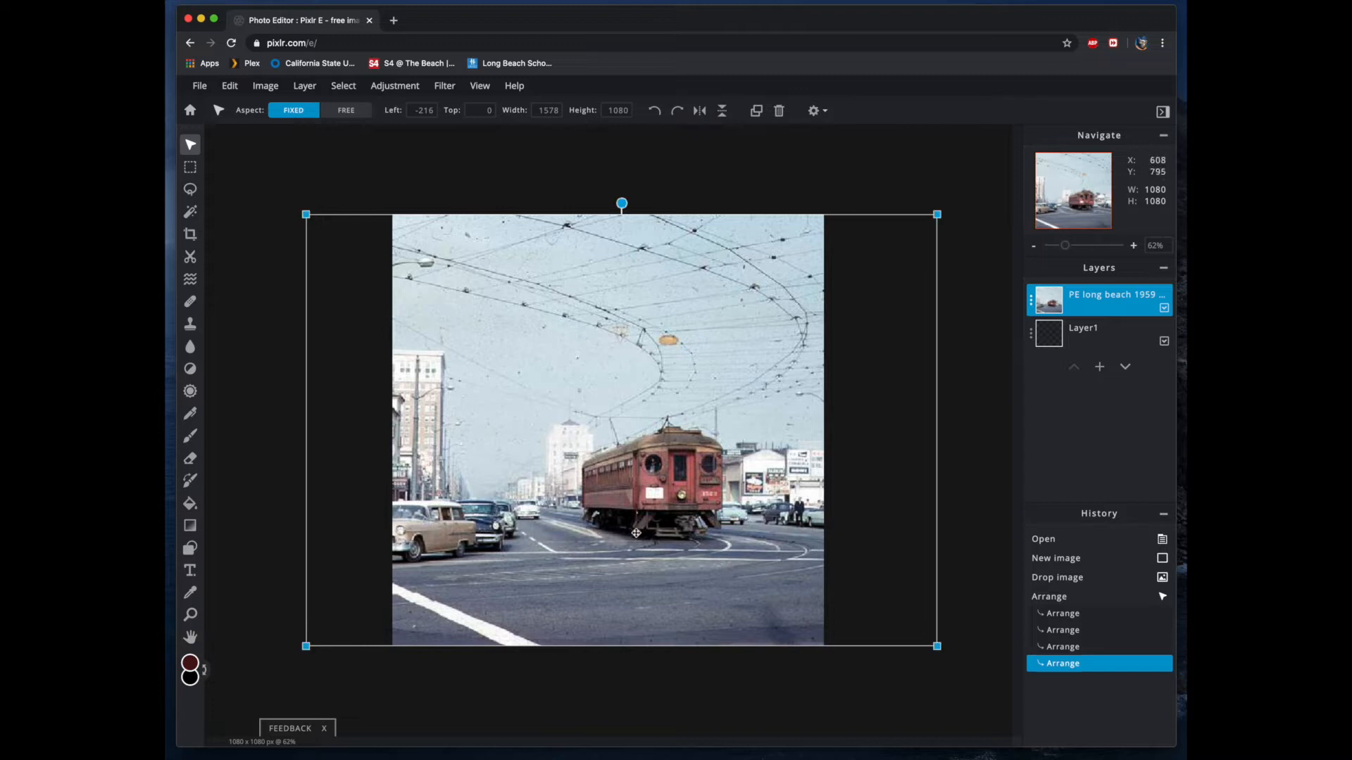
- Shift the street photo sideways to about -36 px from the canvas's left edge, framing both the parked car and the tram, and deselect it
left_click_drag(678, 520, 742, 519)
left_click_drag(655, 514, 662, 516)
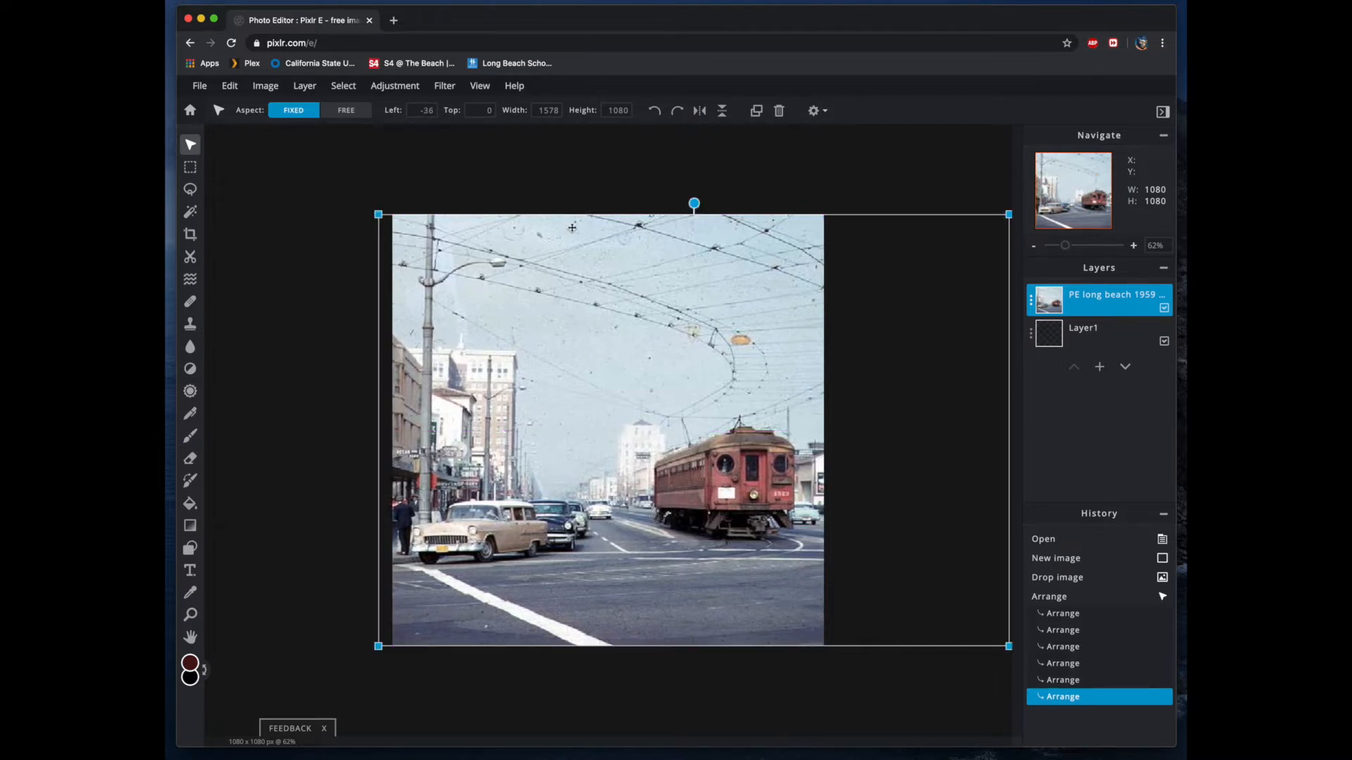
left_click(569, 174)
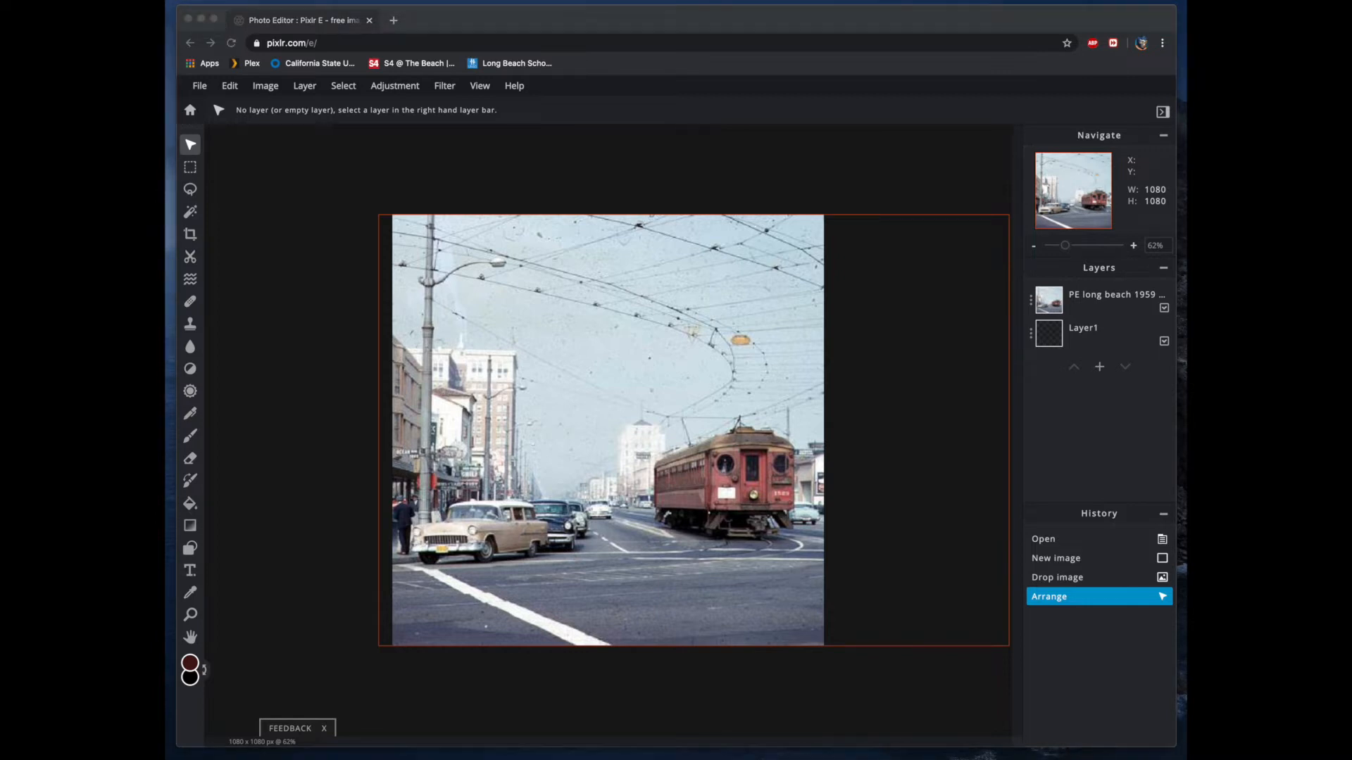
- Add the spider photo as a layer in the current document, scale it to about 973 x 648 px and centre it over the street scene
left_click_drag(1232, 317, 666, 403)
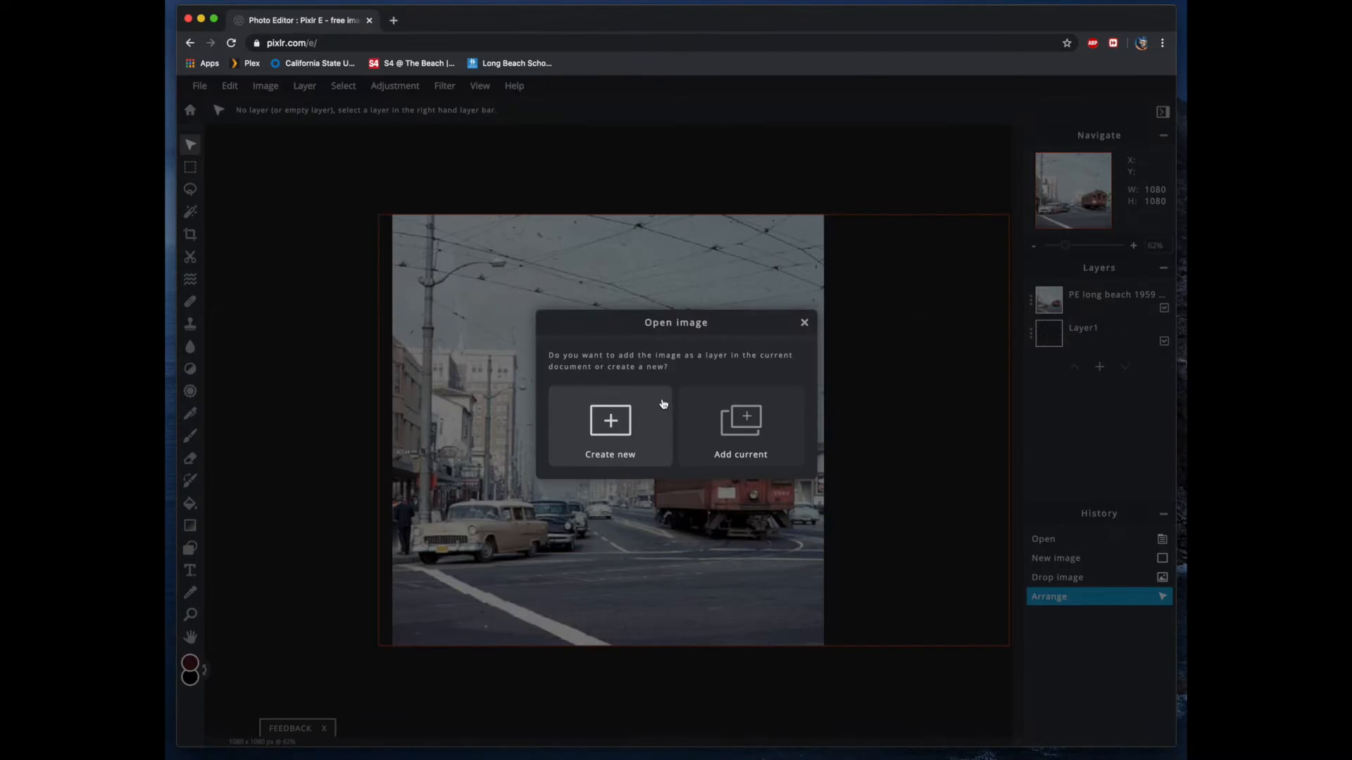
left_click(751, 444)
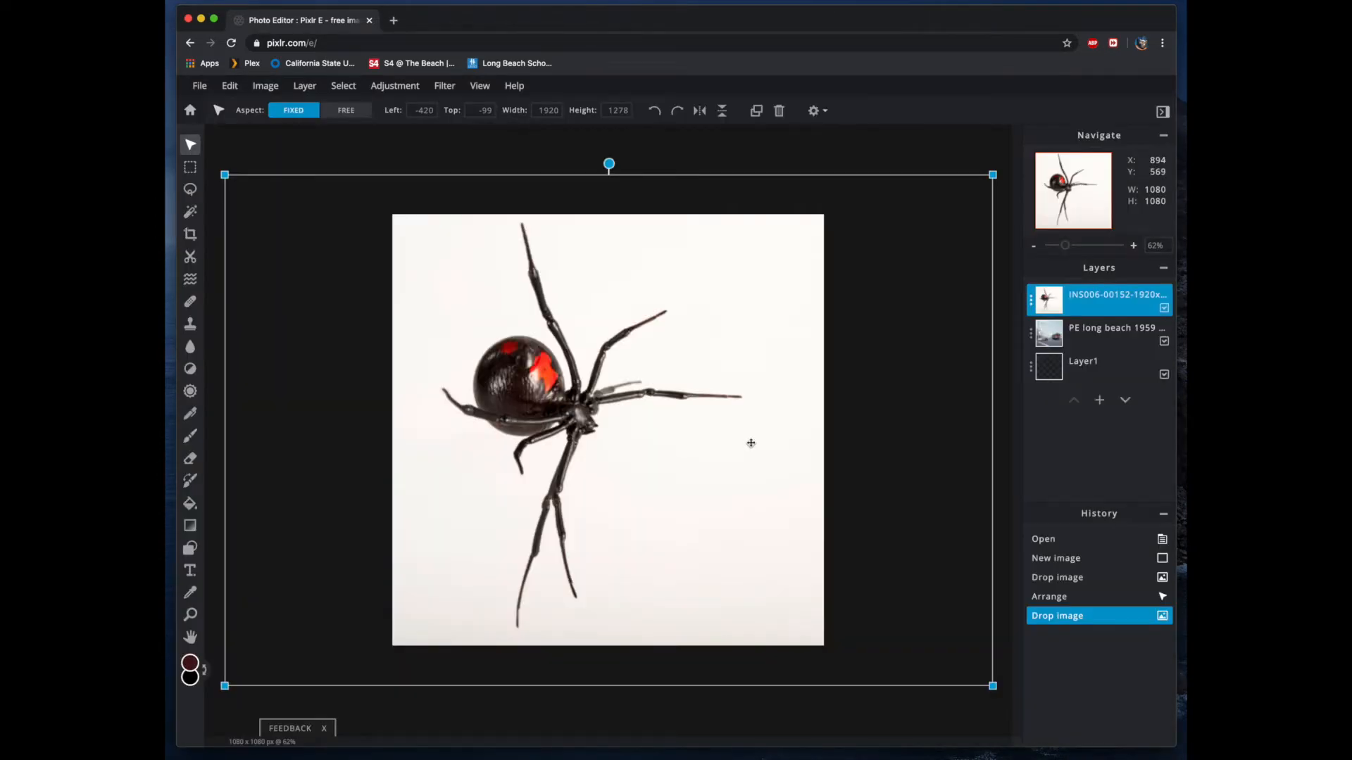
left_click_drag(572, 396, 600, 398)
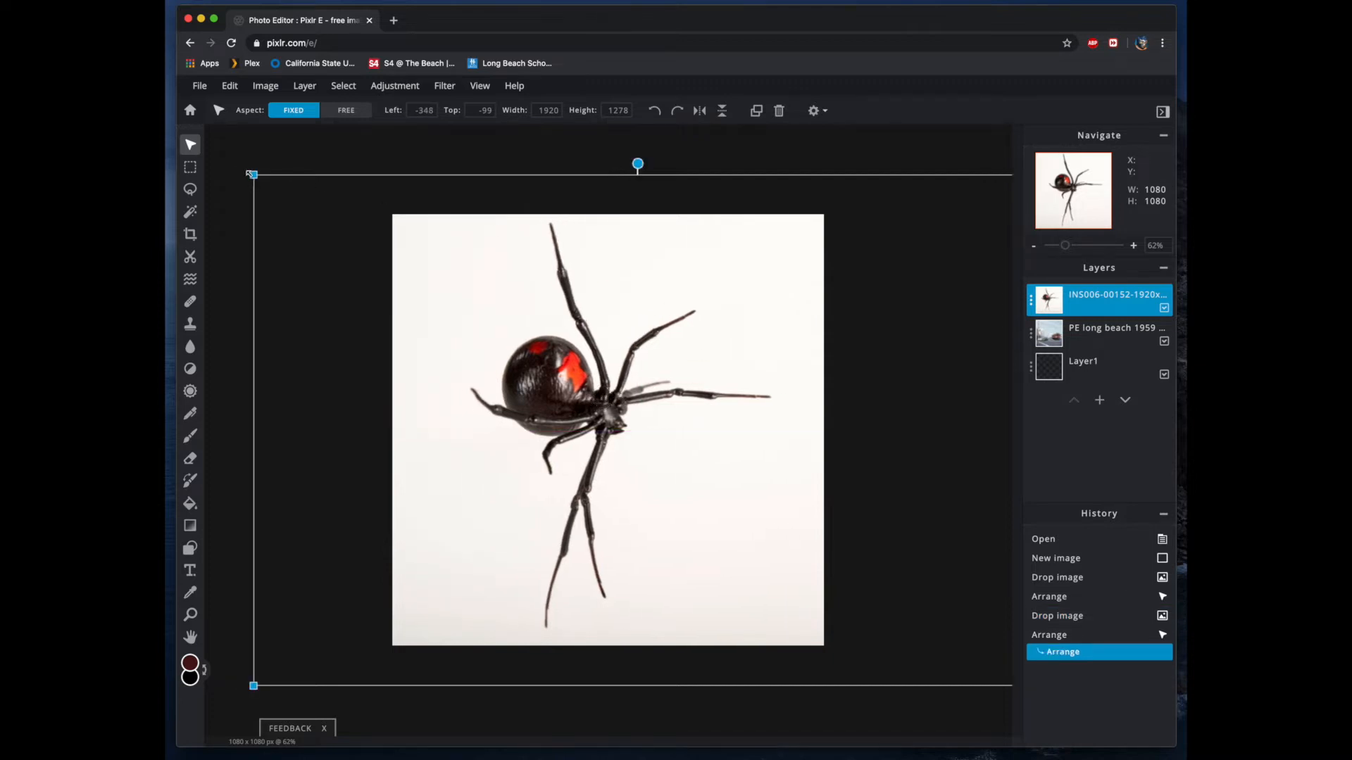
left_click_drag(254, 174, 655, 443)
left_click_drag(726, 500, 498, 322)
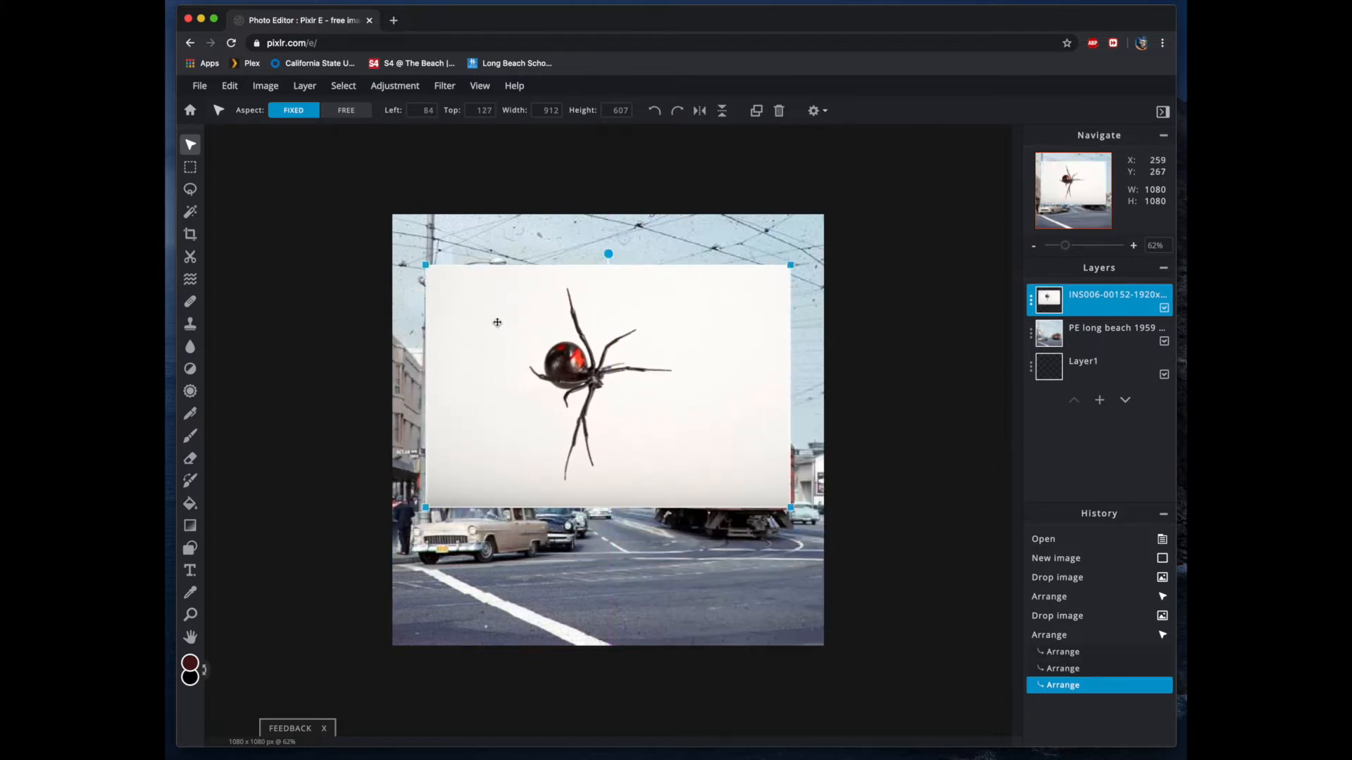
left_click_drag(790, 507, 814, 524)
left_click_drag(736, 431, 723, 433)
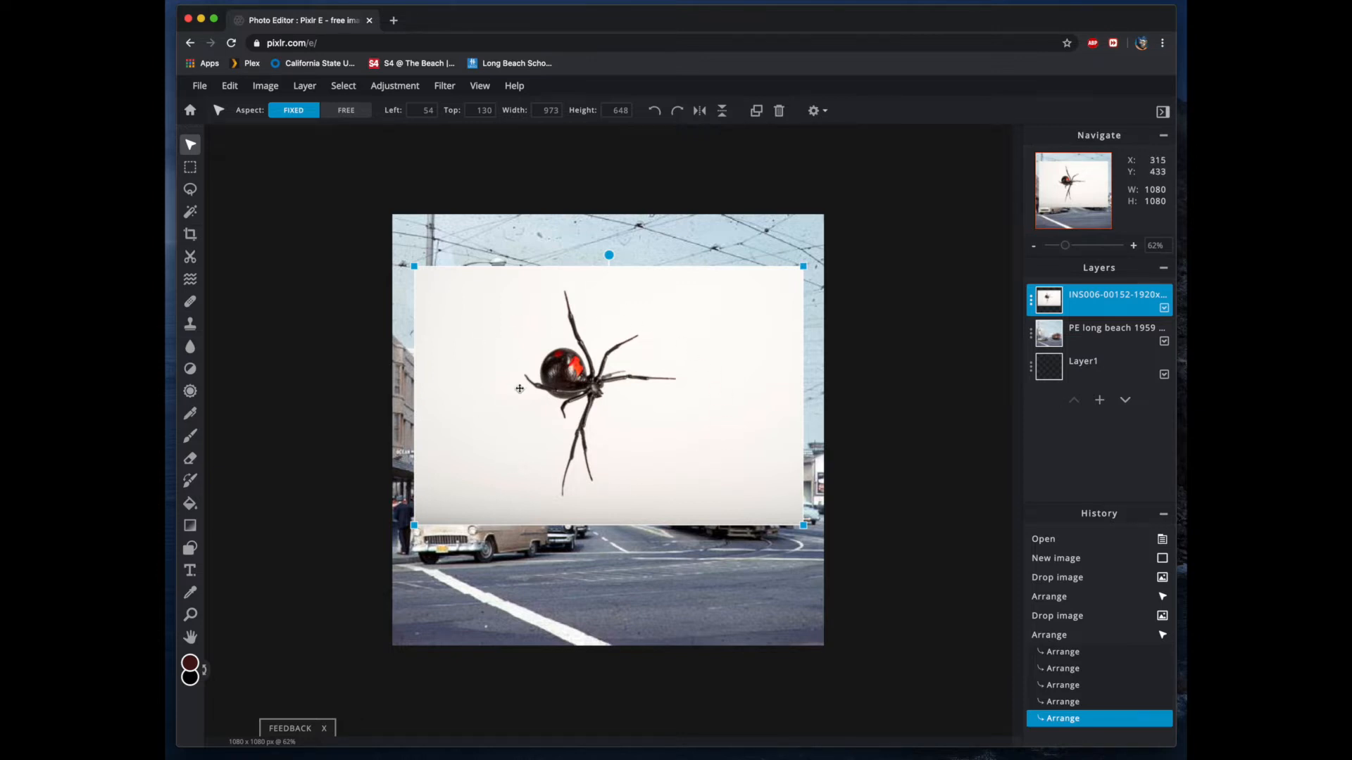
- Select the spider photo's white background with the Magic Wand at tolerance 32, delete it and clear the selection
left_click(190, 215)
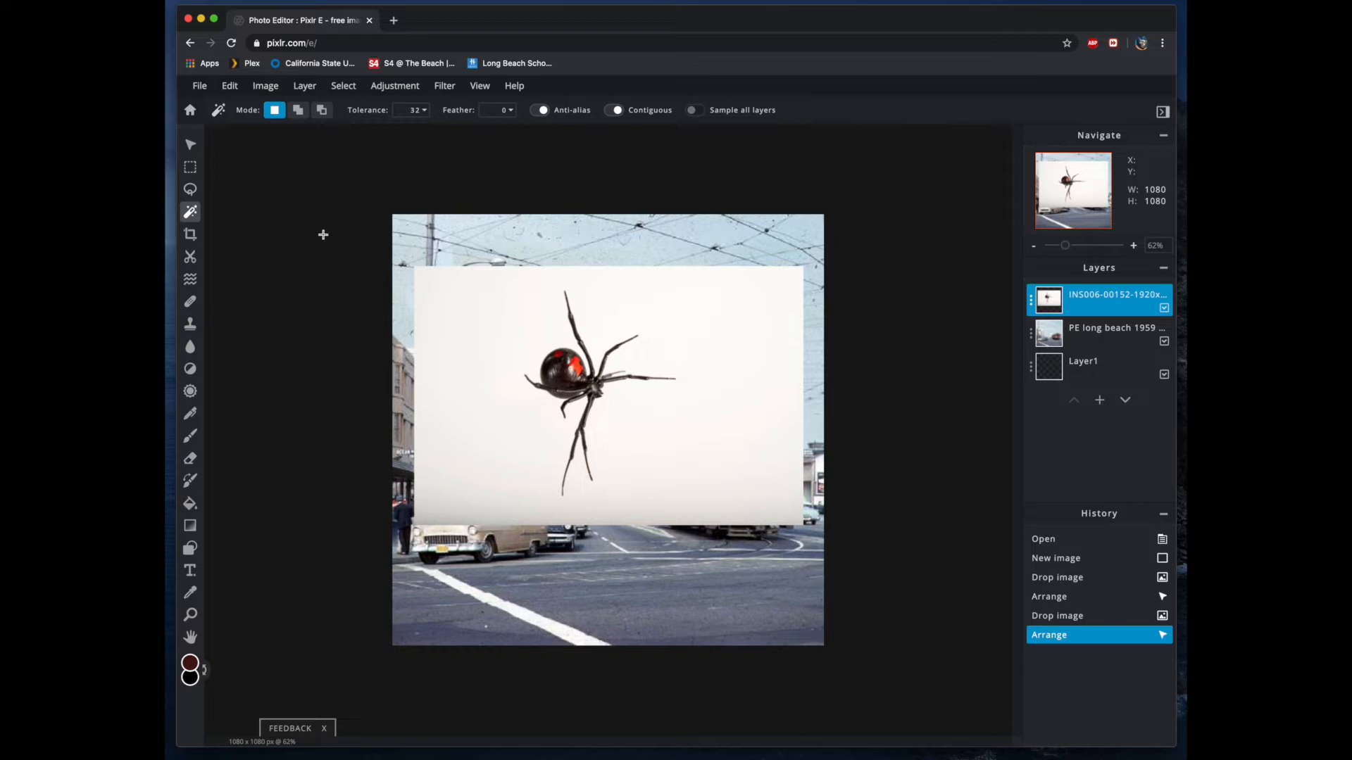
left_click(491, 321)
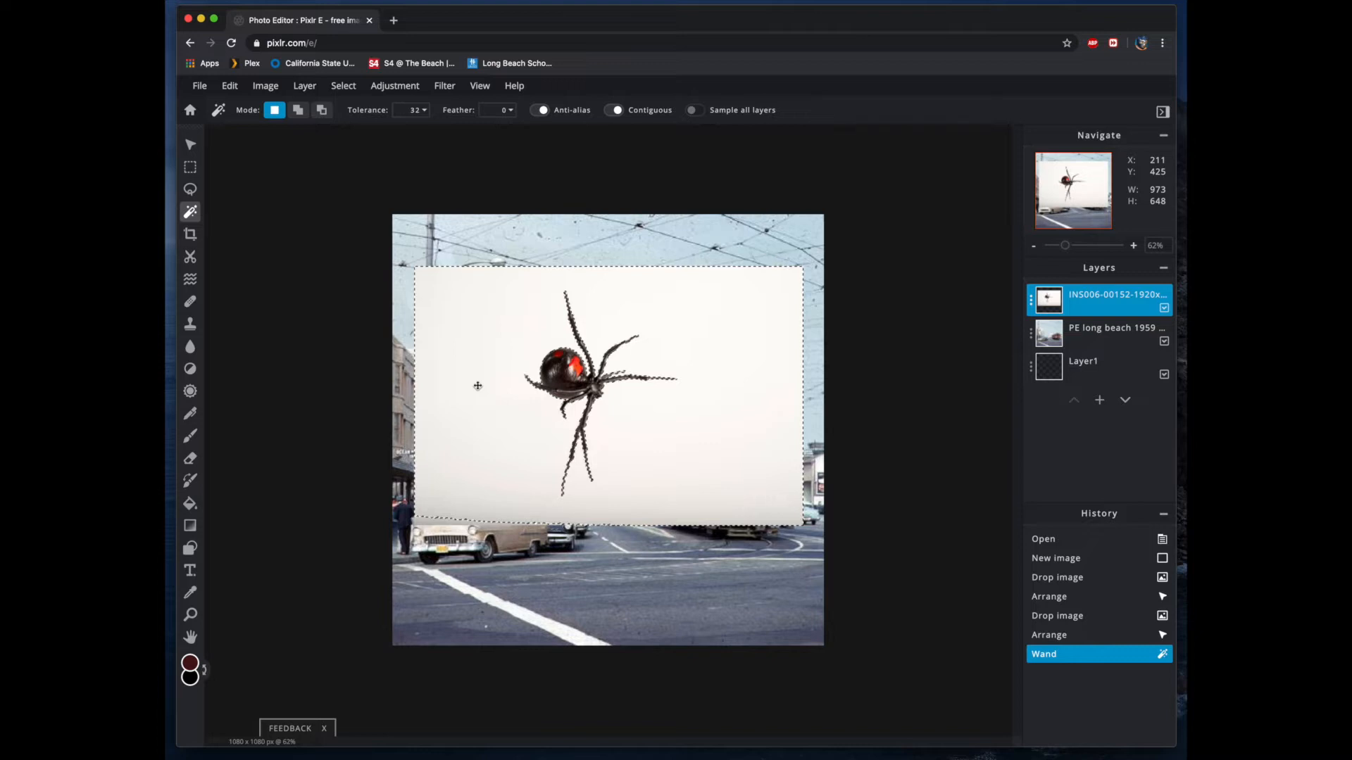
key("Delete")
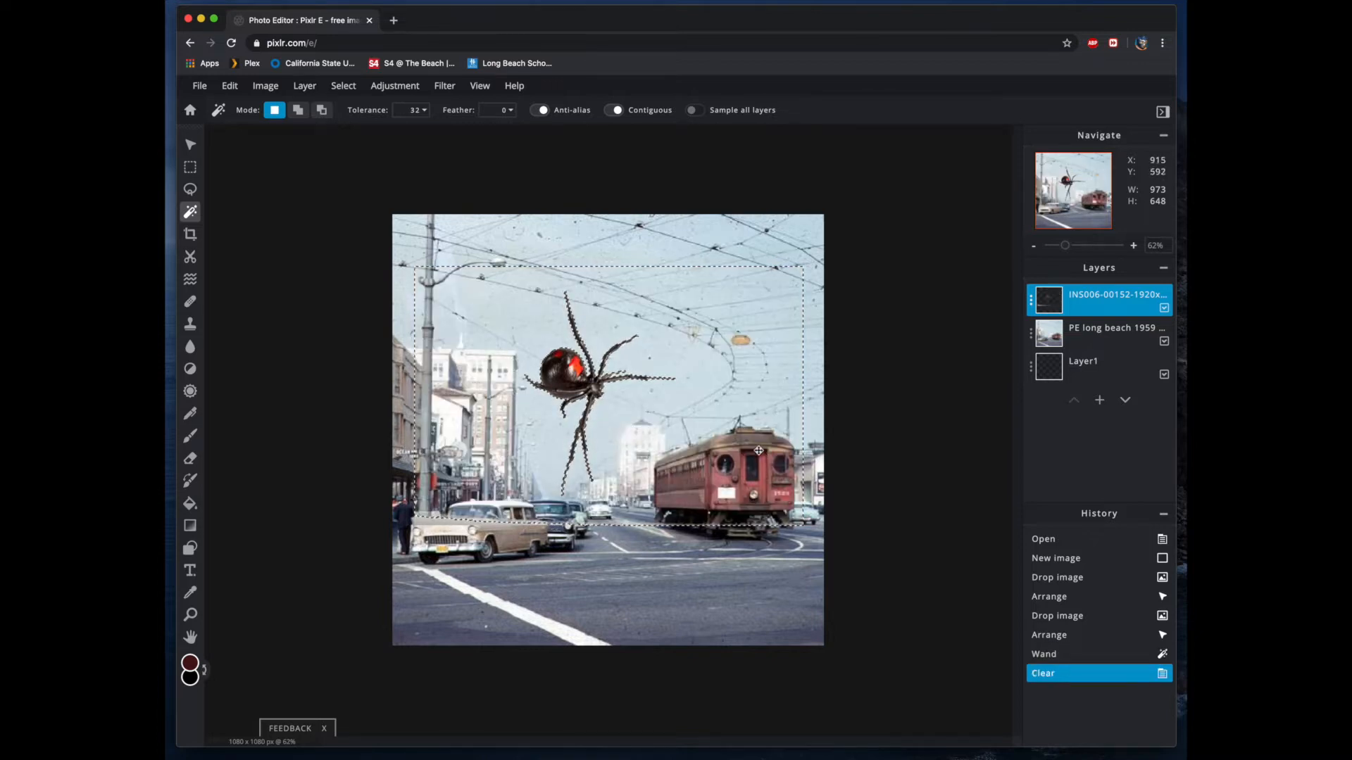
left_click(190, 171)
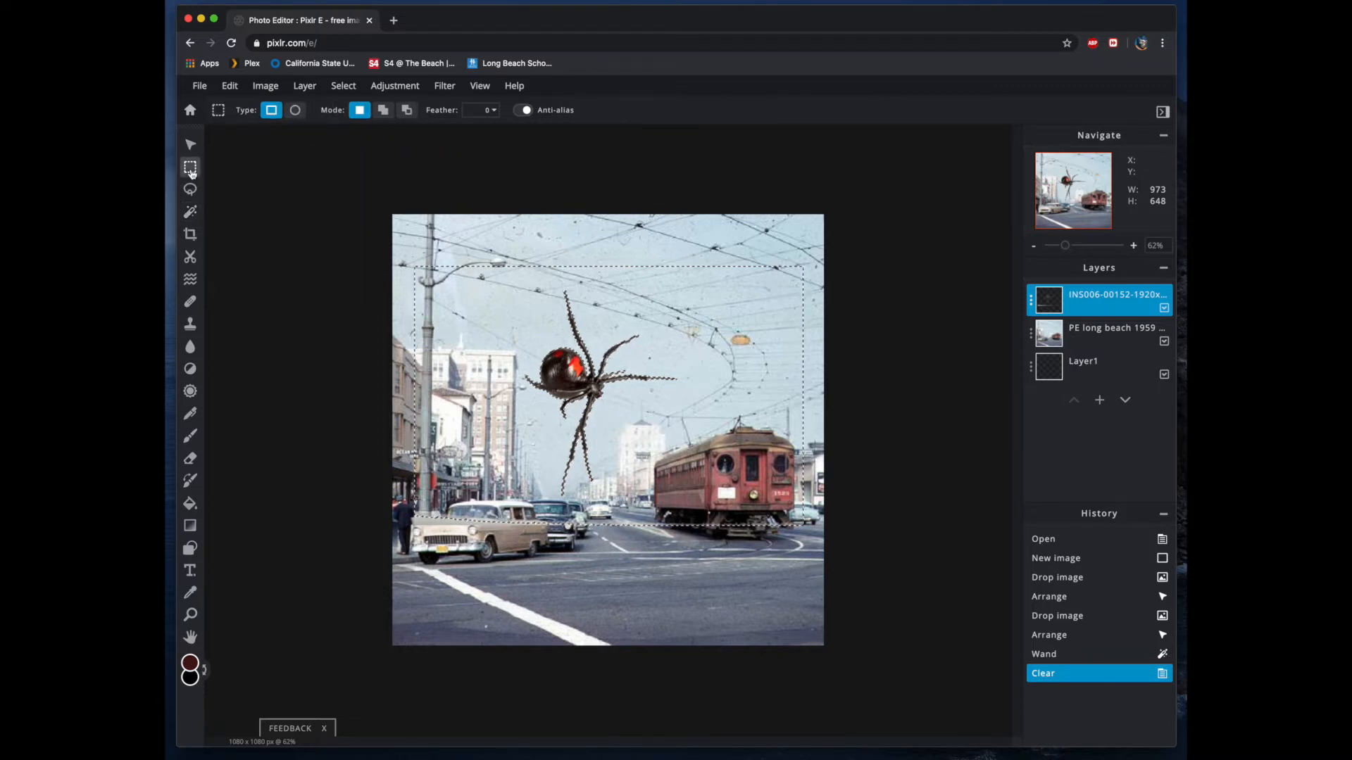
left_click(364, 233)
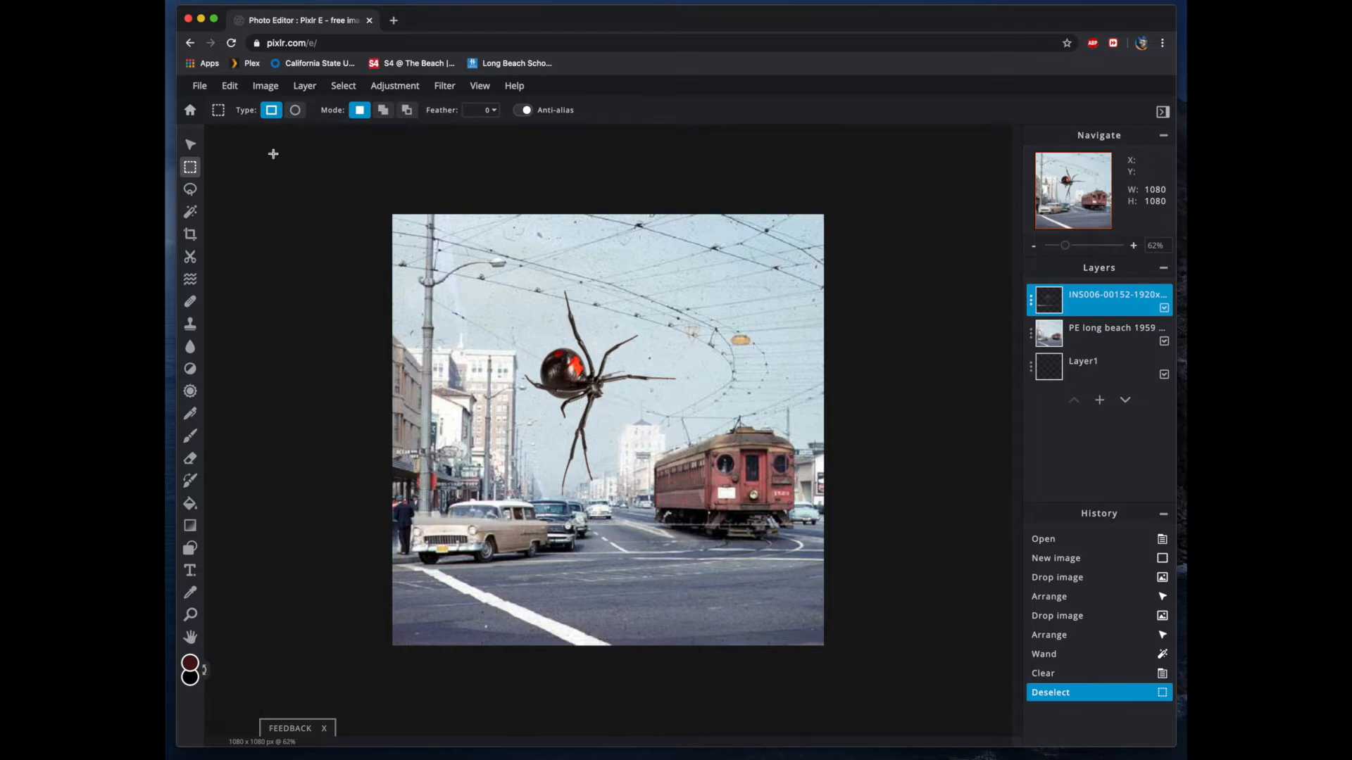
- Nudge the spider slightly upward and erase leftover background near the tram with a 40 px Eraser
left_click(191, 146)
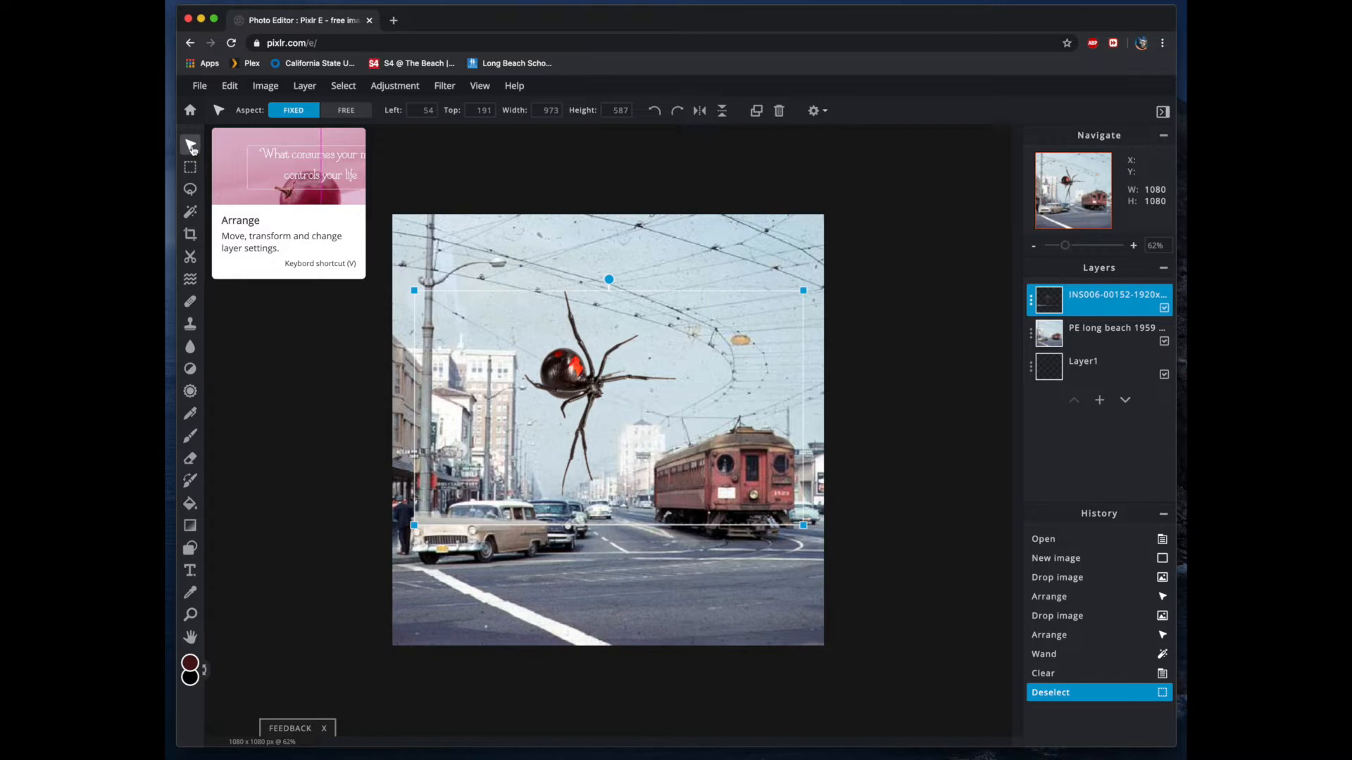
mouse_move(569, 368)
left_mouse_down()
mouse_move(620, 374)
mouse_move(576, 308)
mouse_move(574, 357)
left_mouse_up()
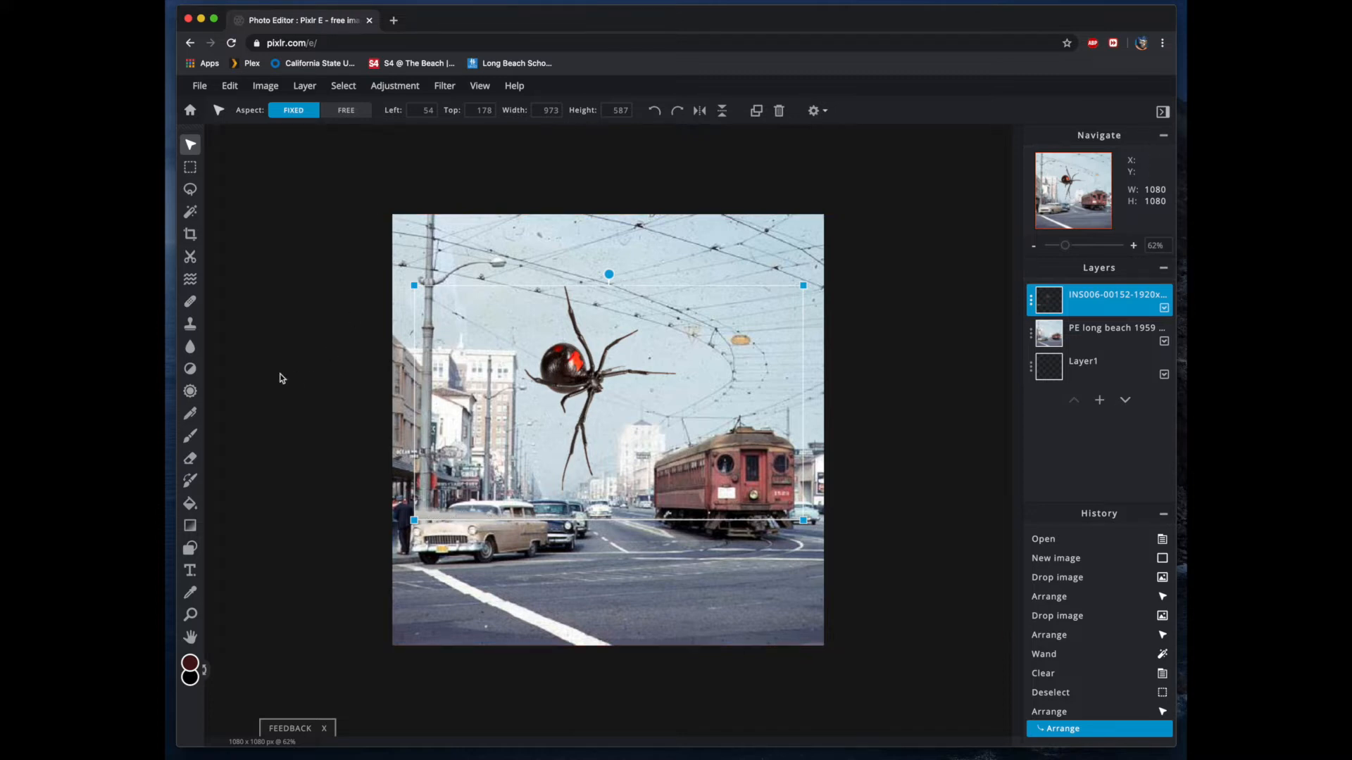
left_click(190, 460)
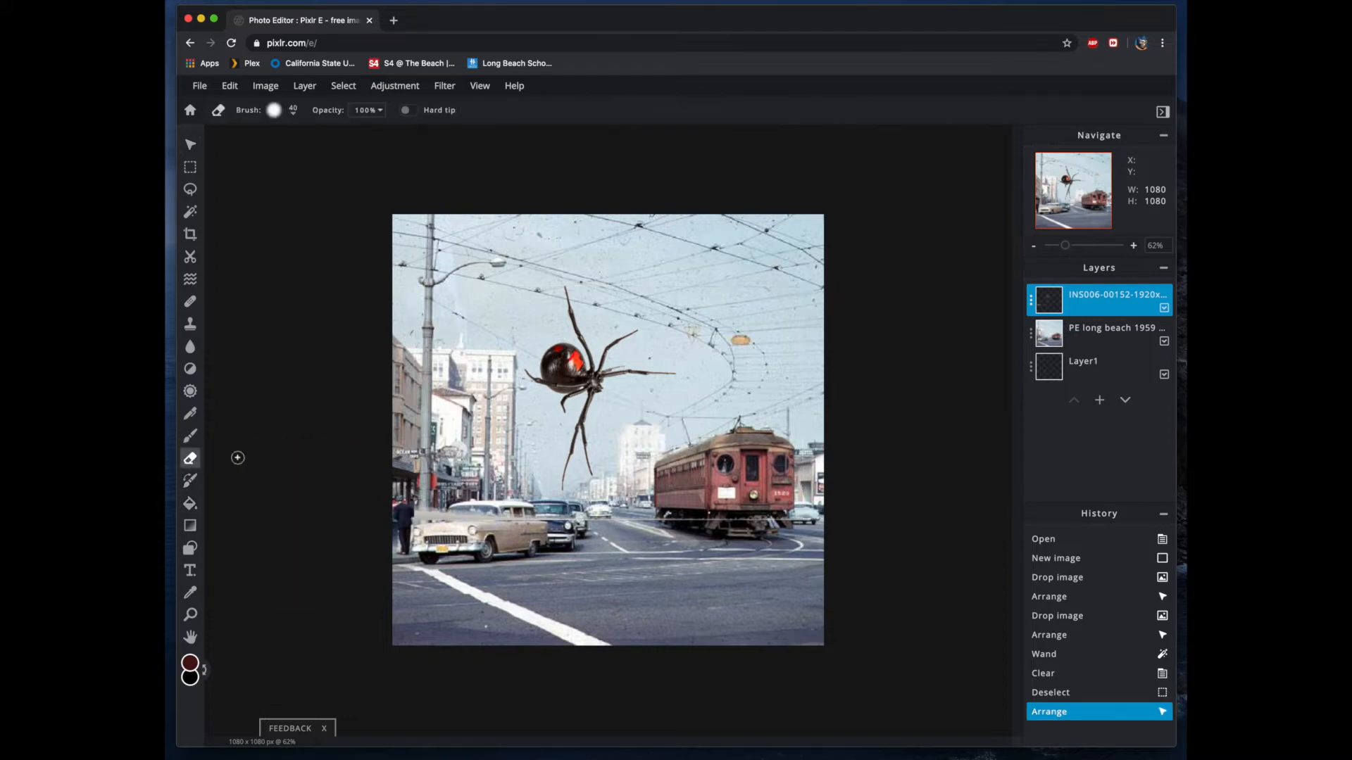
mouse_move(644, 516)
left_mouse_down()
mouse_move(718, 517)
mouse_move(672, 522)
left_mouse_up()
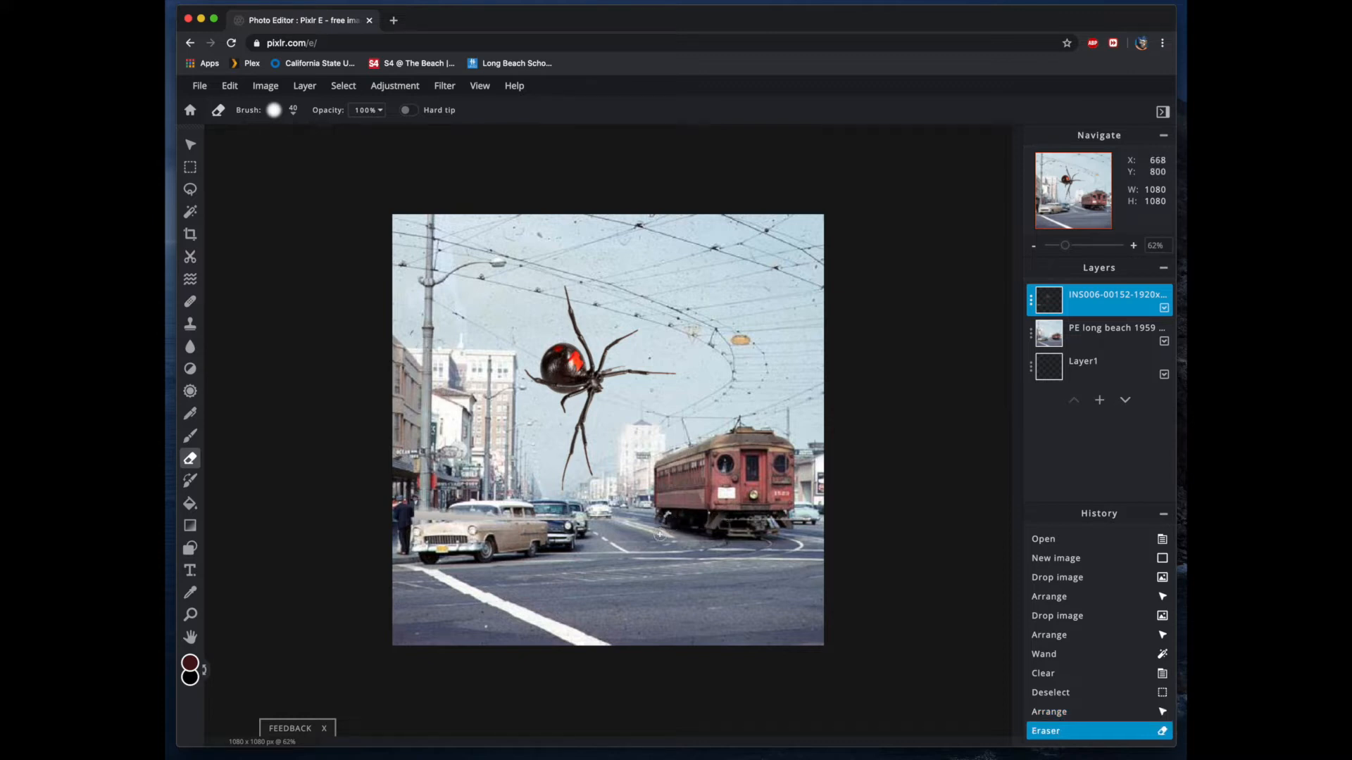
- Set the Eraser to 86 px with 16% softness and erase the remaining background residue on the spider layer
left_click(274, 111)
left_click_drag(284, 155, 289, 157)
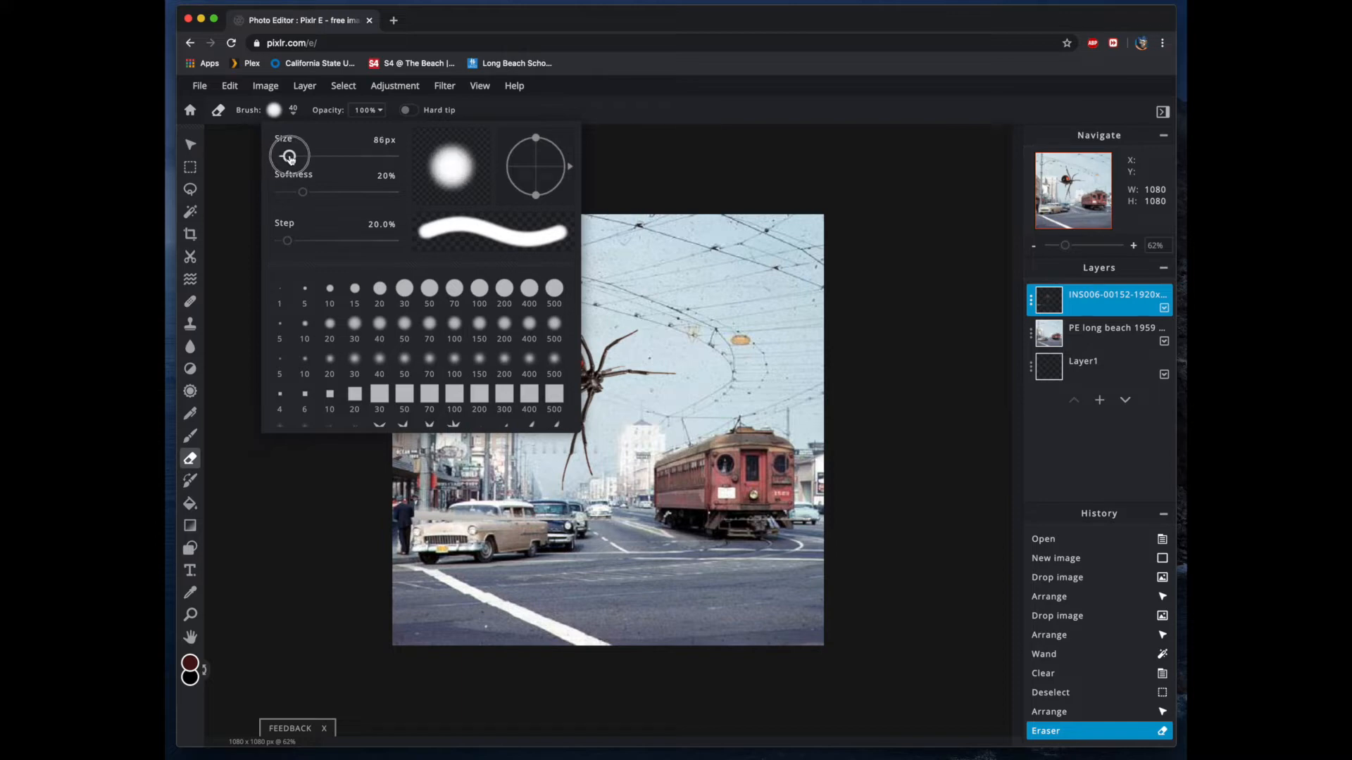
mouse_move(303, 191)
left_mouse_down()
mouse_move(276, 197)
mouse_move(300, 200)
left_mouse_up()
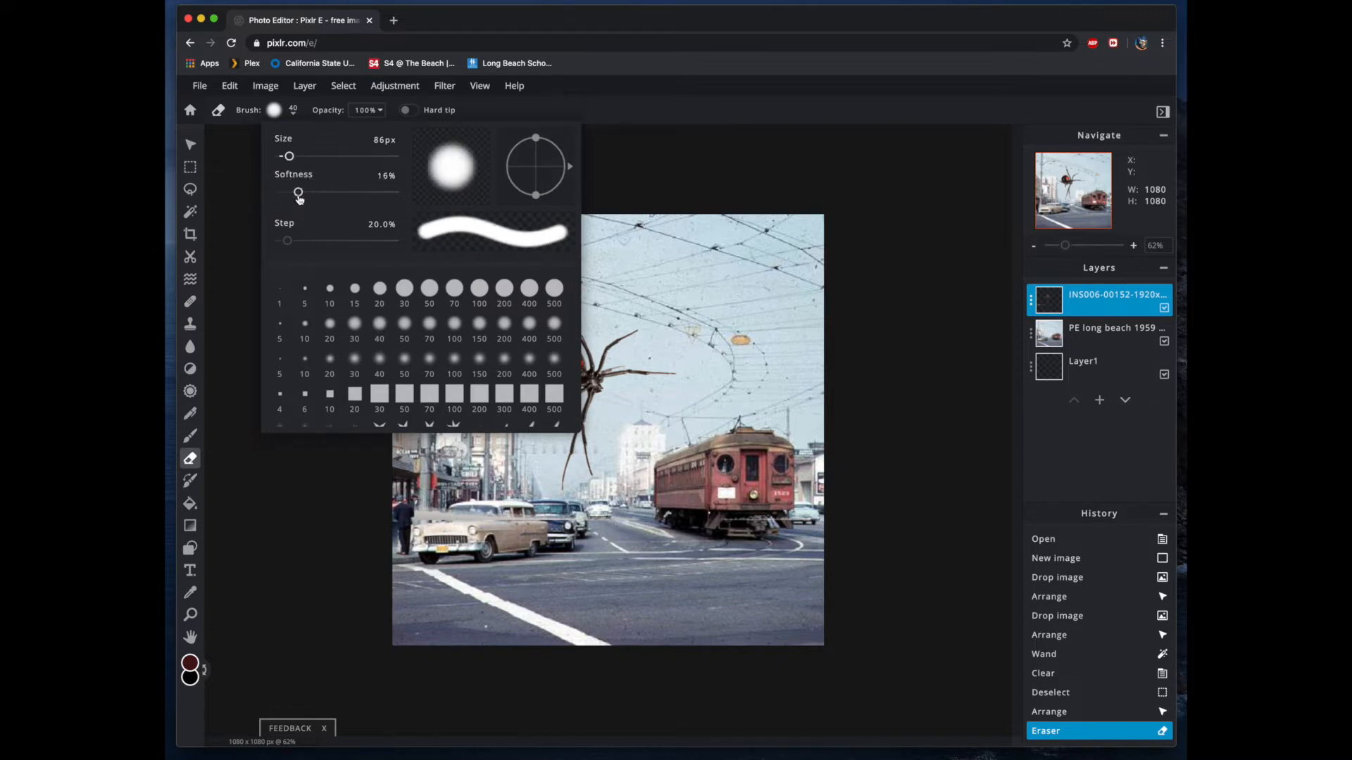
left_click(641, 555)
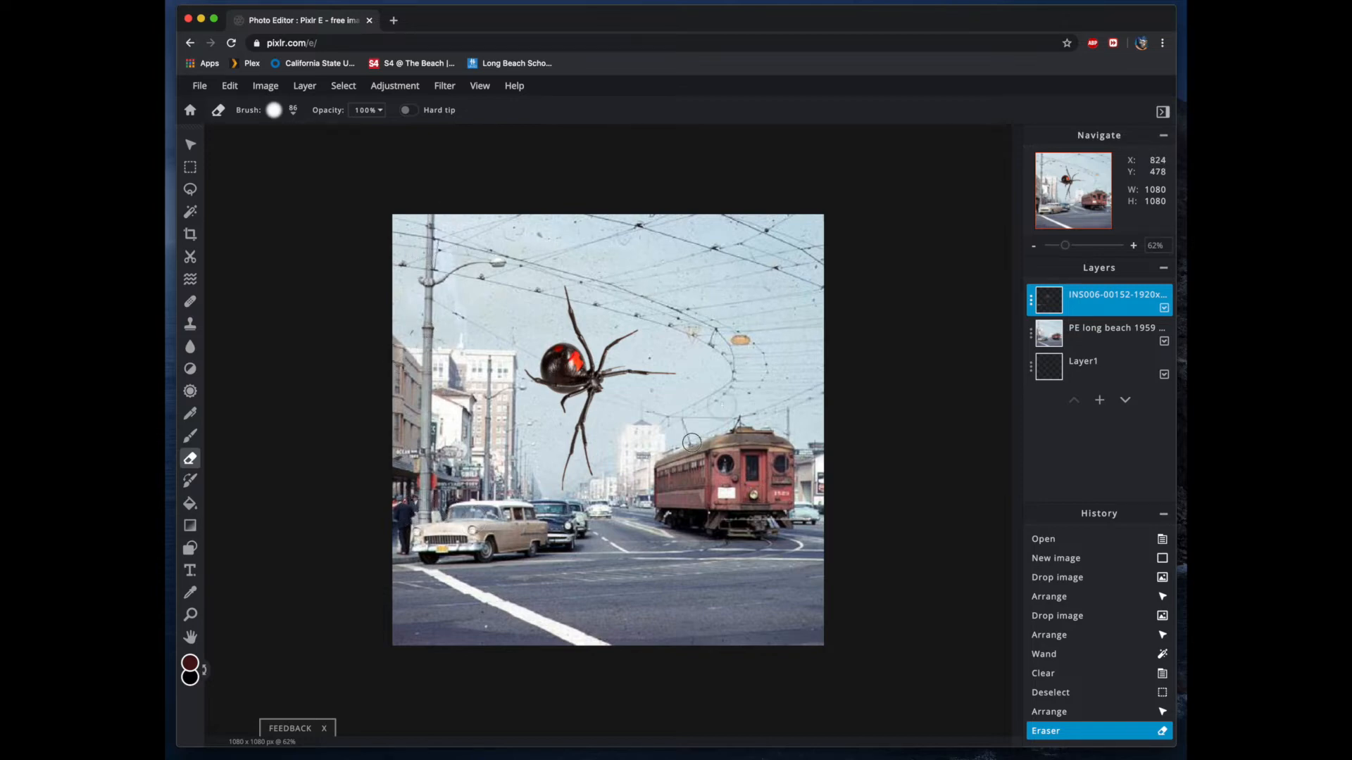
mouse_move(838, 474)
left_mouse_down()
mouse_move(787, 497)
mouse_move(783, 466)
mouse_move(720, 536)
left_mouse_up()
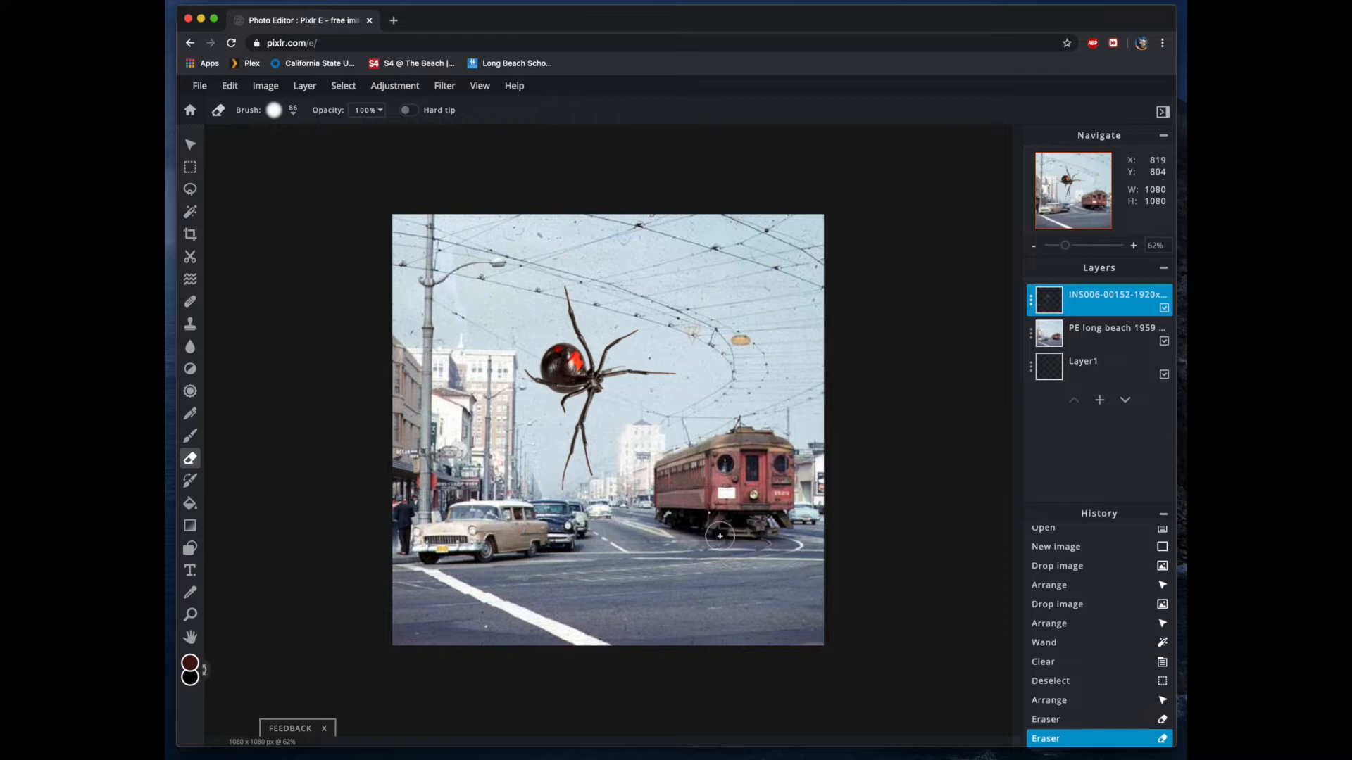
- Move the spider above the tram, to about left 699, top 157
left_click(191, 145)
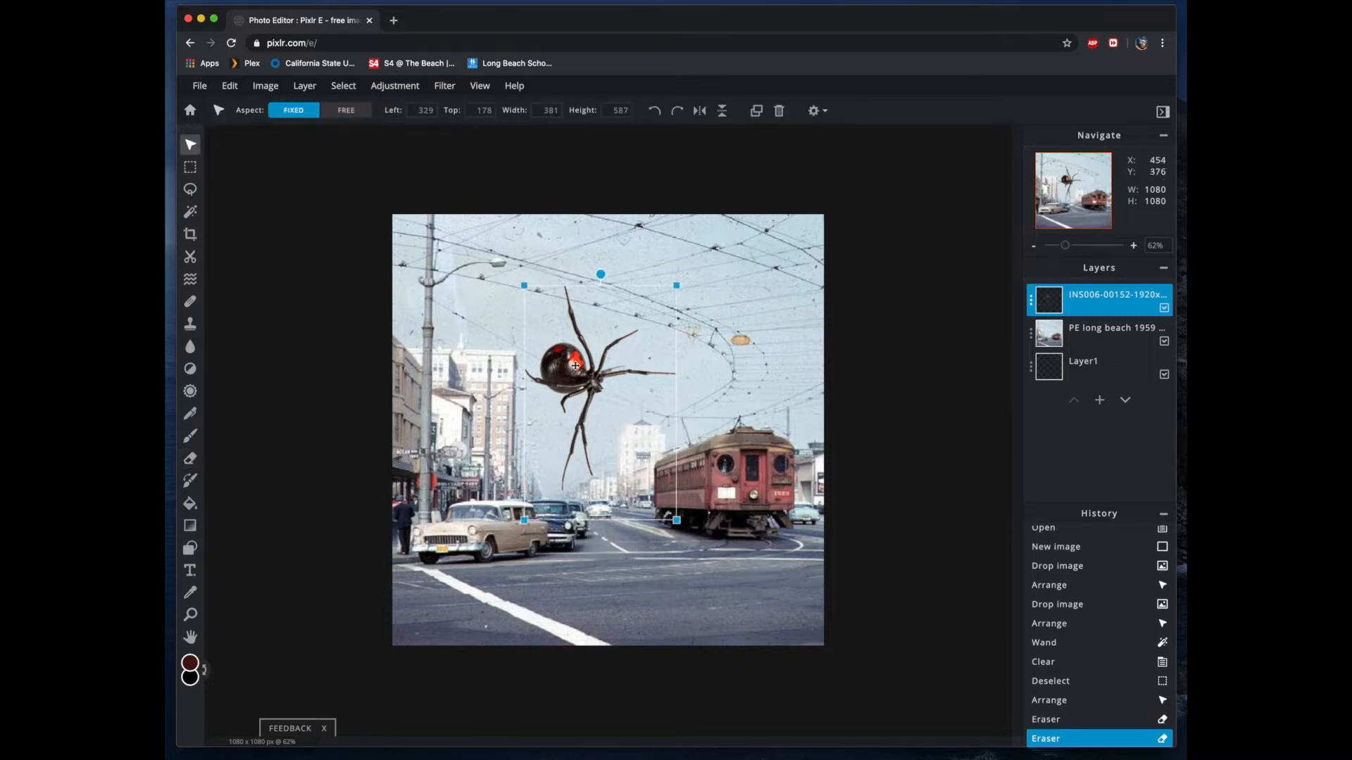
left_click_drag(575, 365, 723, 363)
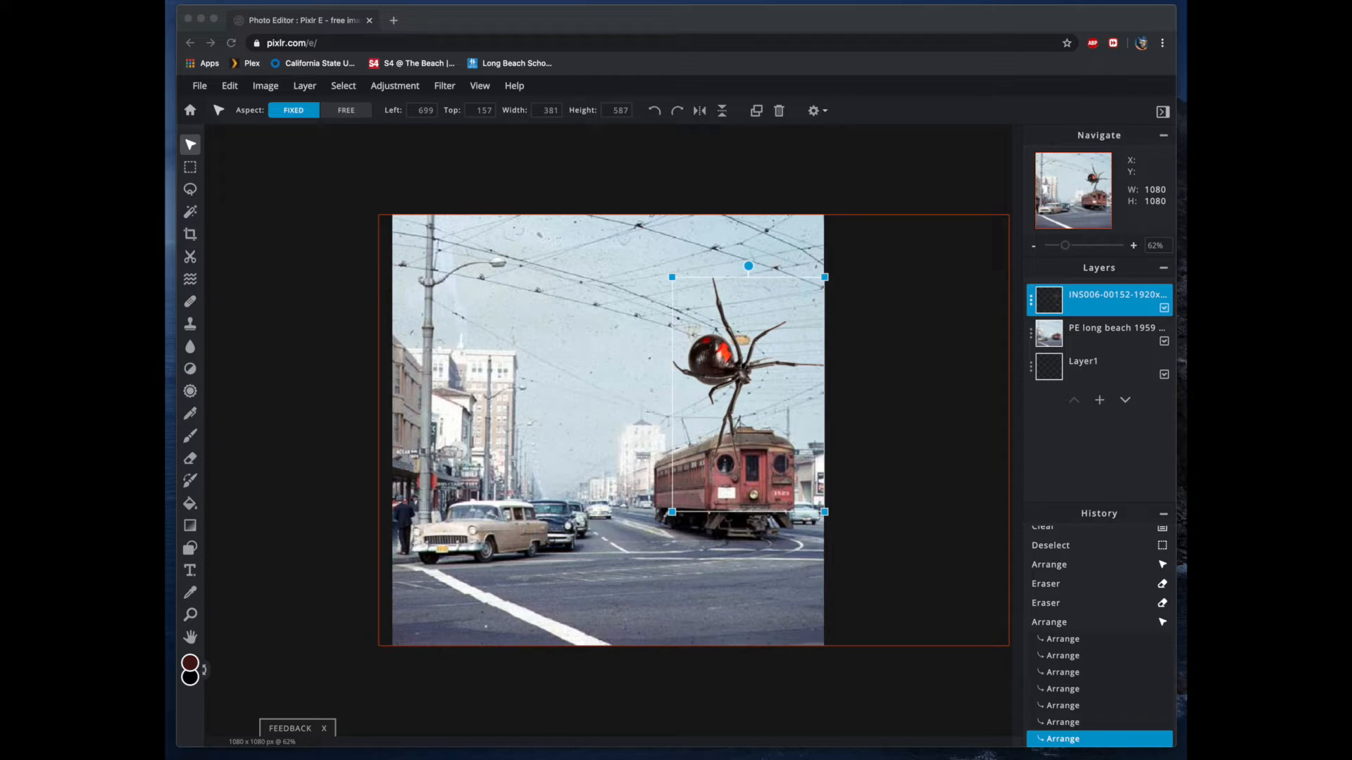
- Add Starfish-PNG.png as a layer in the current document and place it beside the spider in the sky, at about left 341, top 263
left_click_drag(1183, 423, 753, 421)
left_click_drag(605, 429, 587, 361)
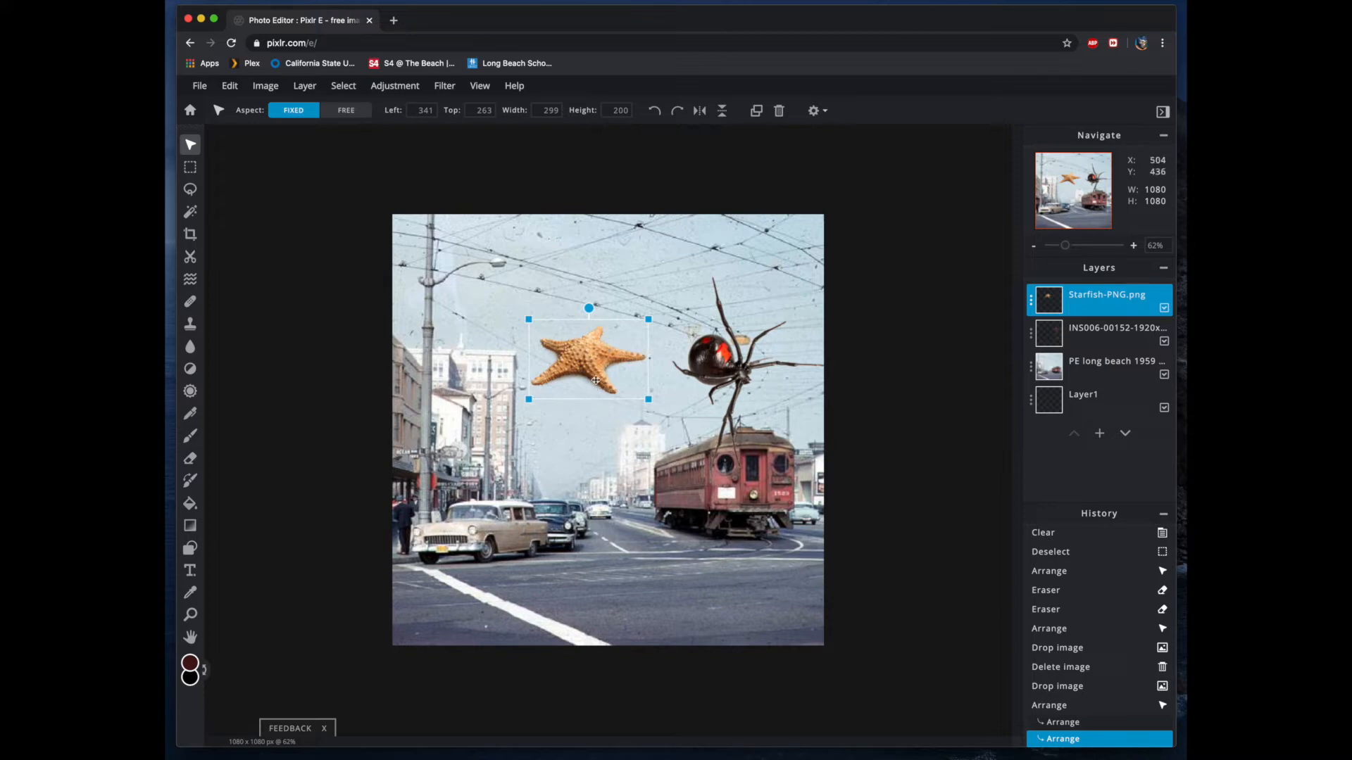
- Shrink the starfish and place it on the street near the lower-left corner of the picture, beside the white road line
left_click_drag(594, 348, 470, 621)
right_click(467, 624)
left_click(818, 677)
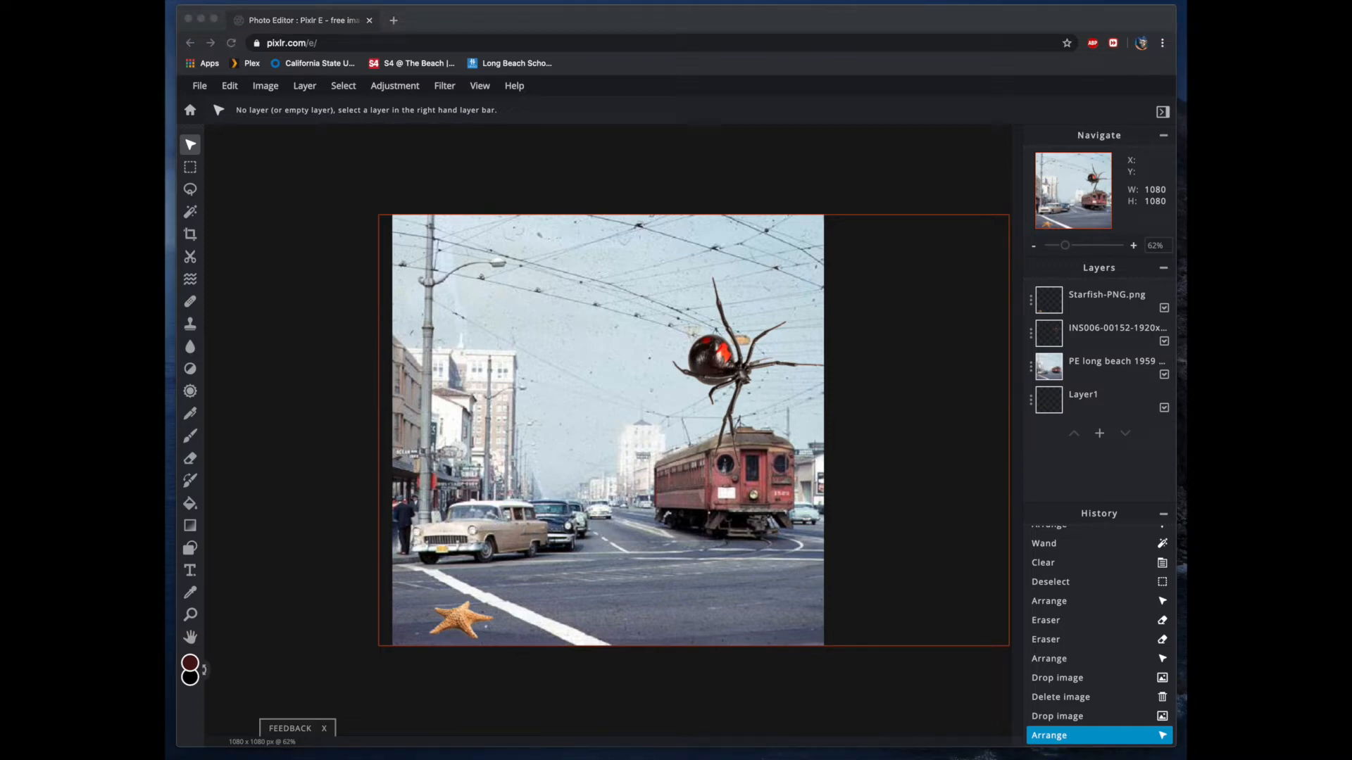
- Add the squirrel photo as a layer in the current document and scale it to 835 × 623 px over the street
left_click_drag(1268, 352, 670, 401)
left_click(751, 431)
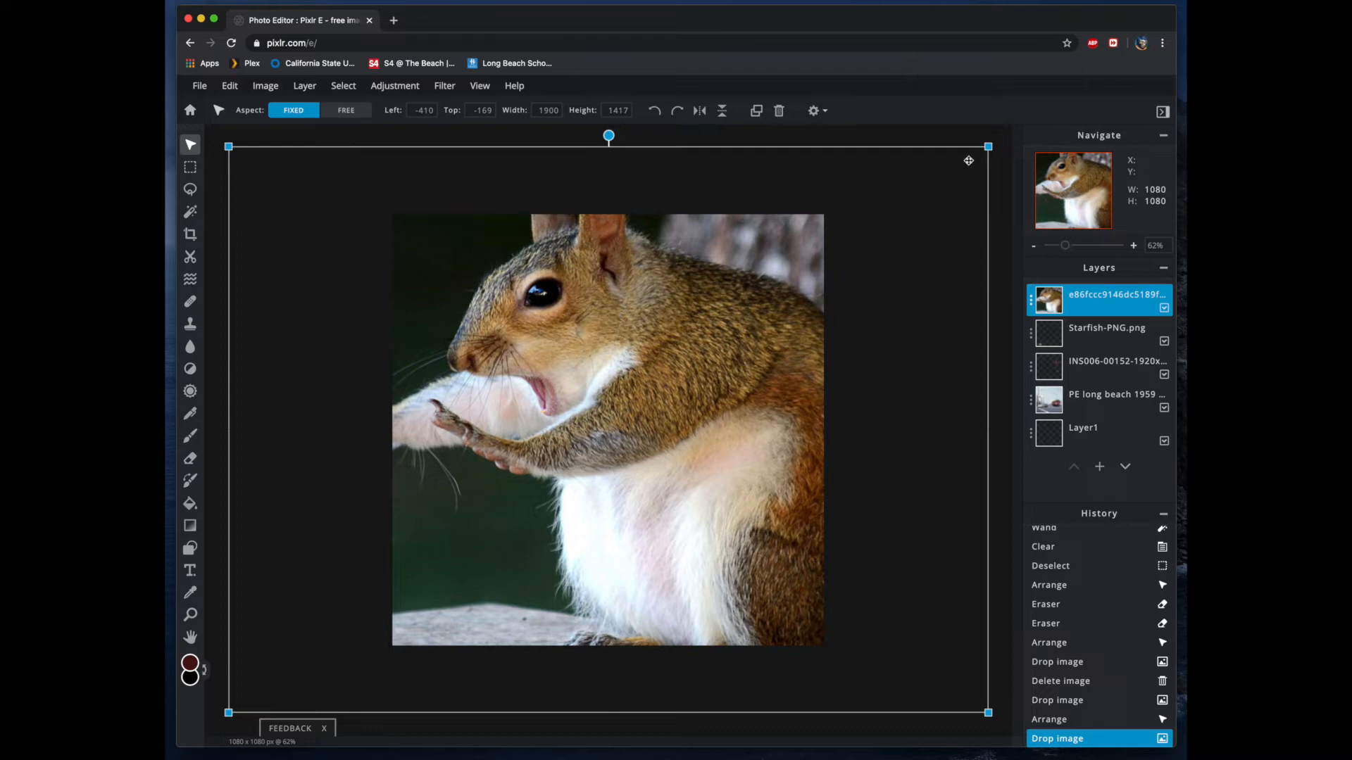
left_click_drag(989, 146, 595, 439)
left_click_drag(479, 534, 677, 459)
left_click_drag(791, 365, 676, 417)
left_click_drag(566, 502, 591, 487)
left_click_drag(702, 595, 785, 655)
left_click_drag(690, 568, 684, 540)
scroll(616, 522, "down", 1)
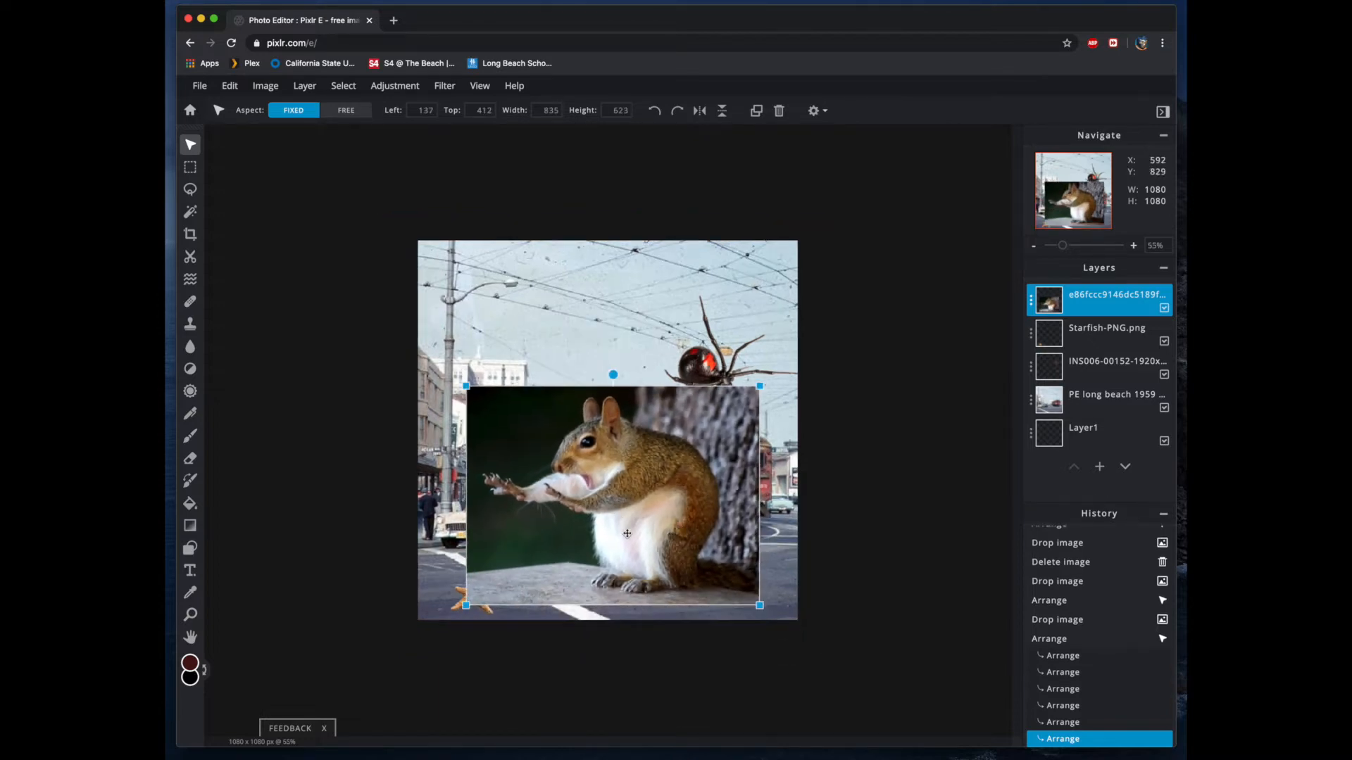
- Select the dark green background in front of the squirrel with Wand Select at tolerance 32, contiguous
scroll(626, 533, "up", 5)
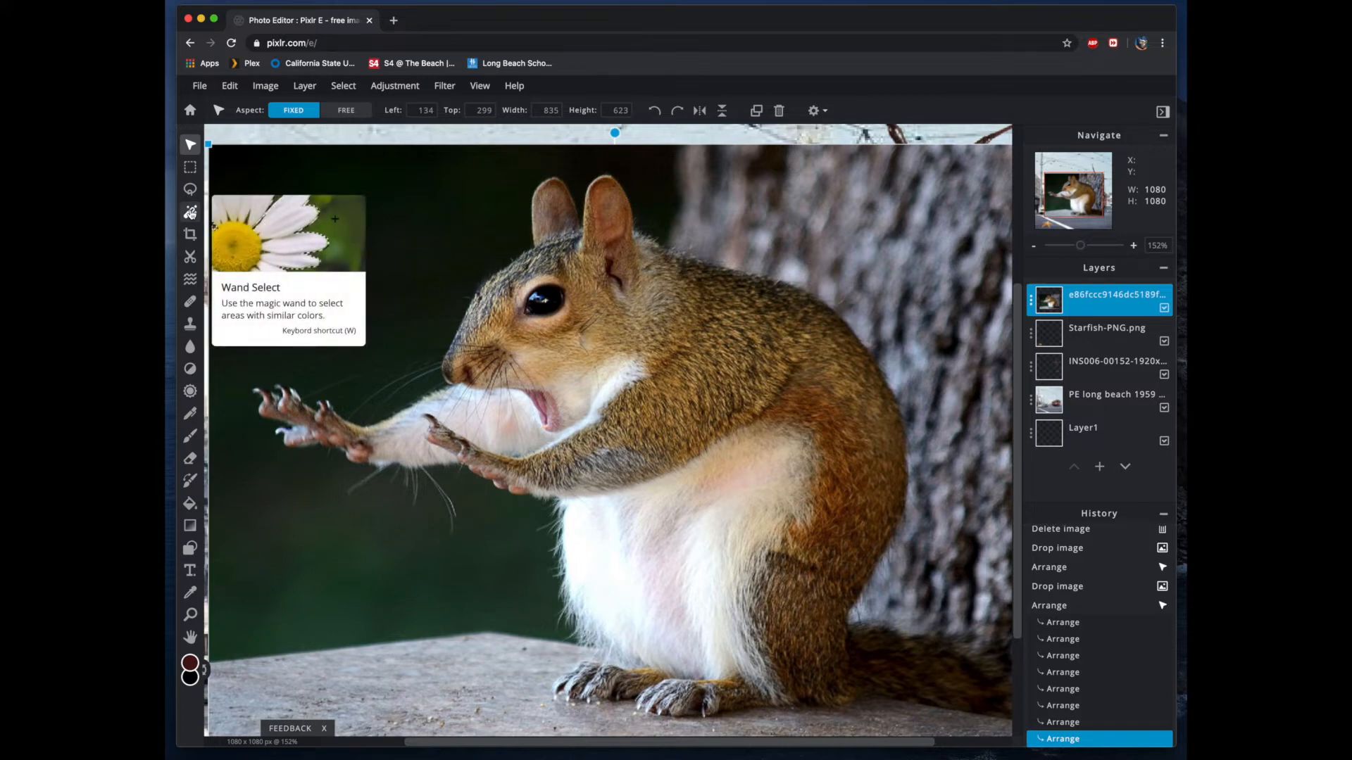
left_click(190, 212)
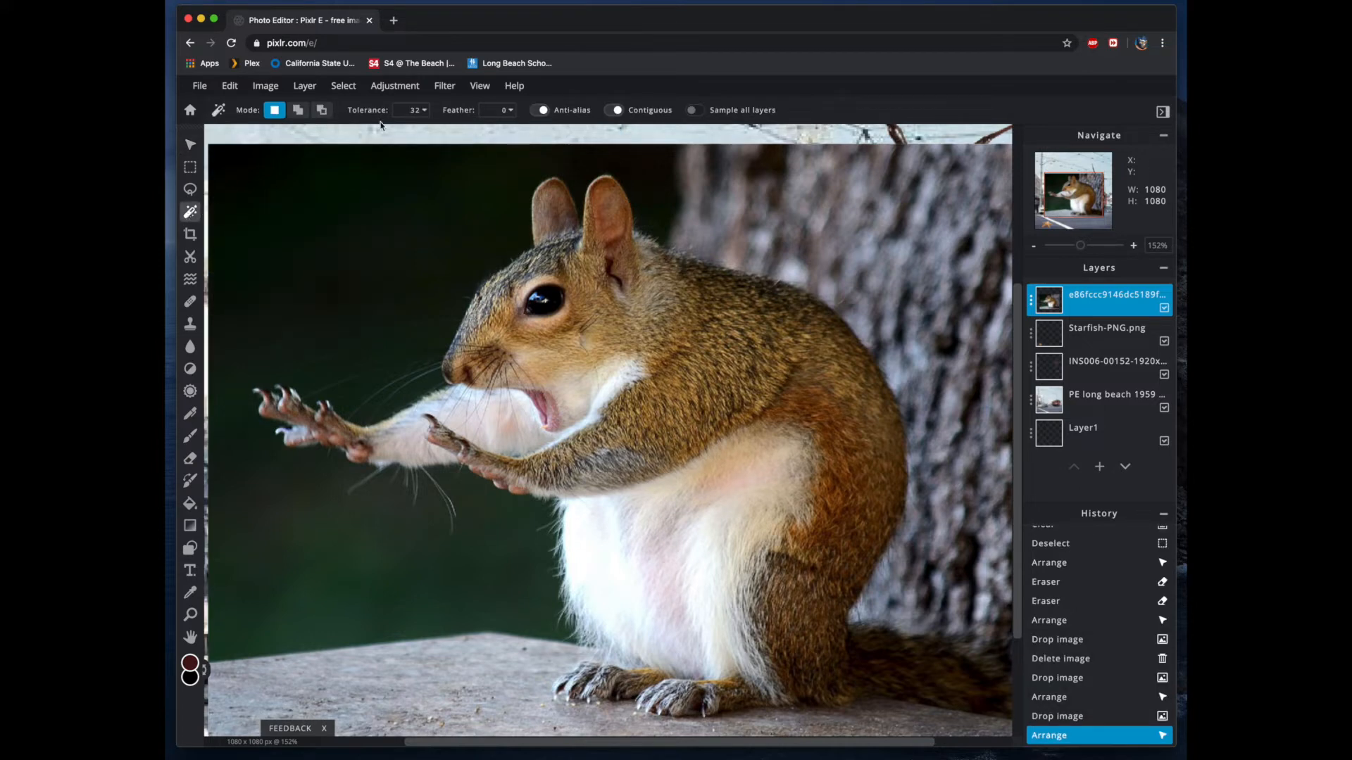
left_click(442, 309)
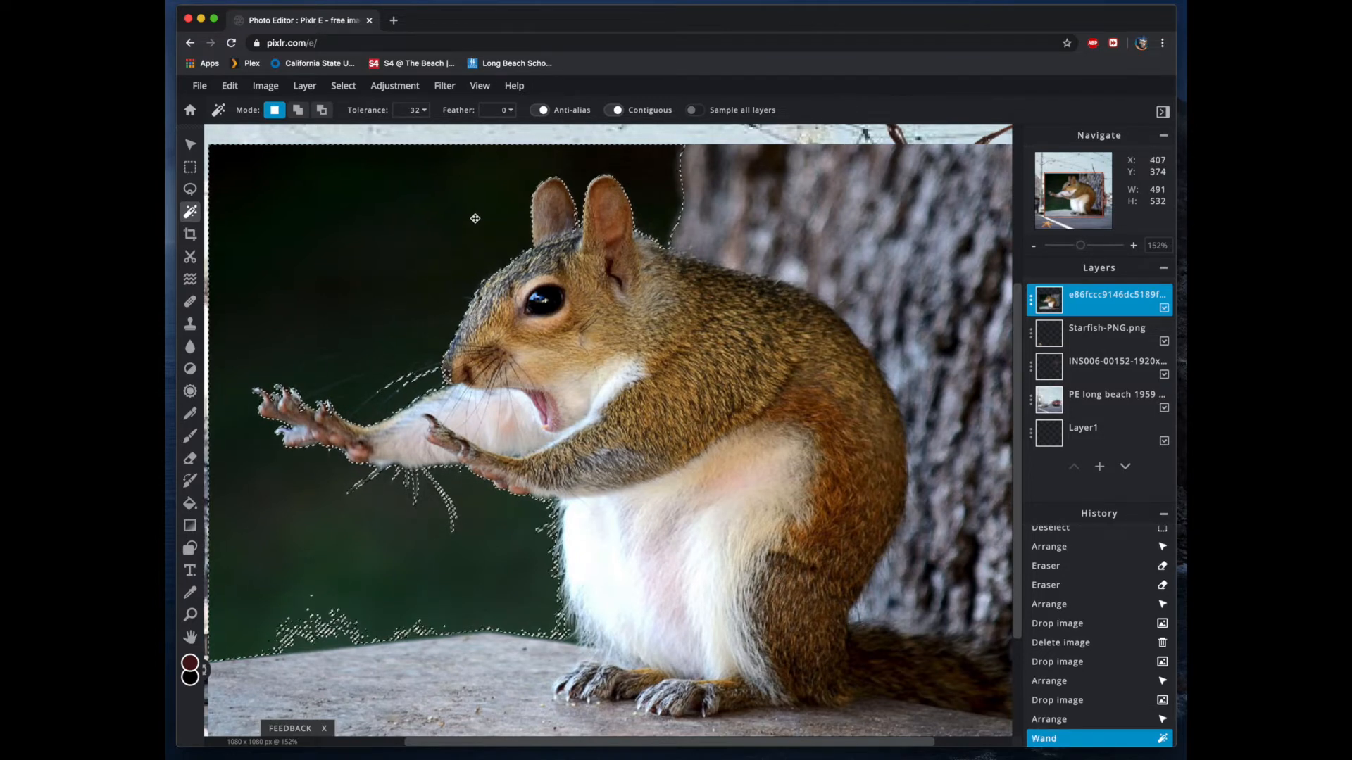
- Clear the selected dark background from the squirrel layer and deselect
key("Delete")
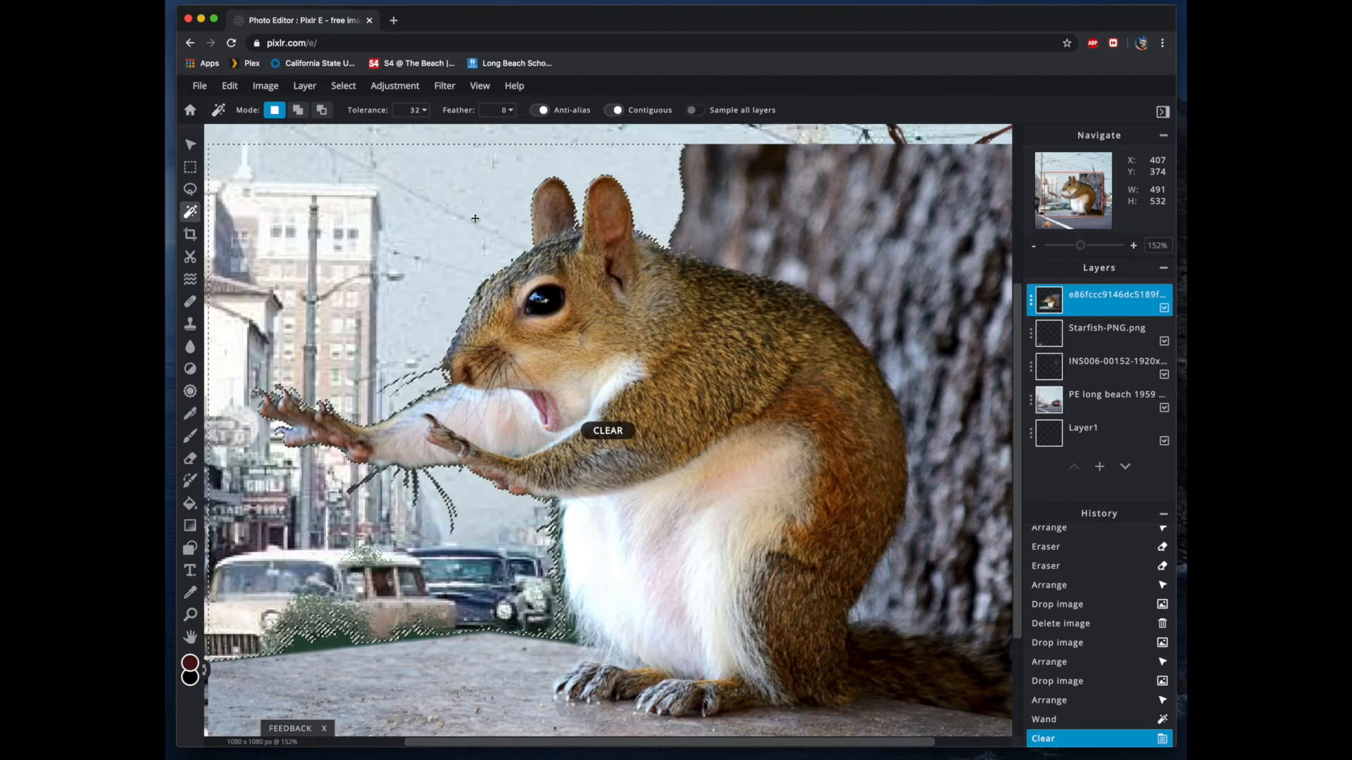
left_click(191, 167)
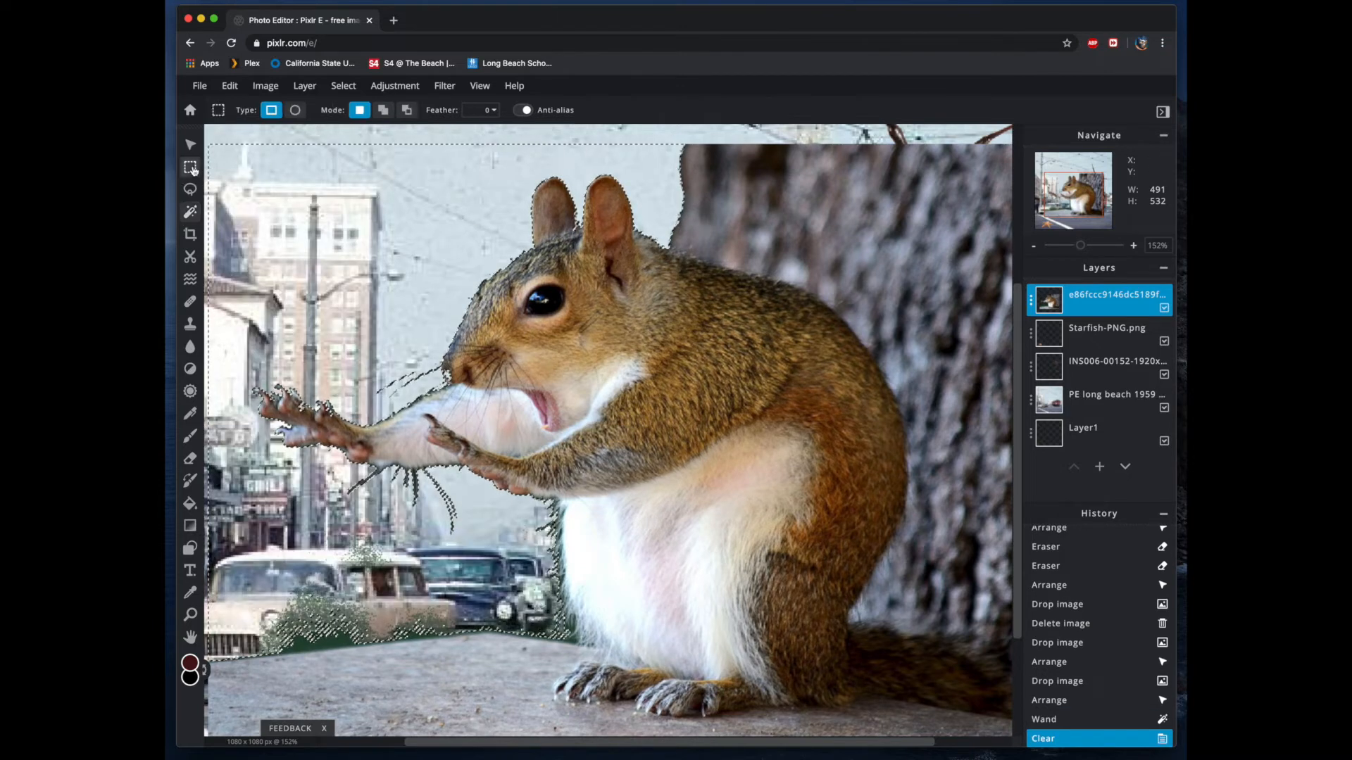
left_click(215, 136)
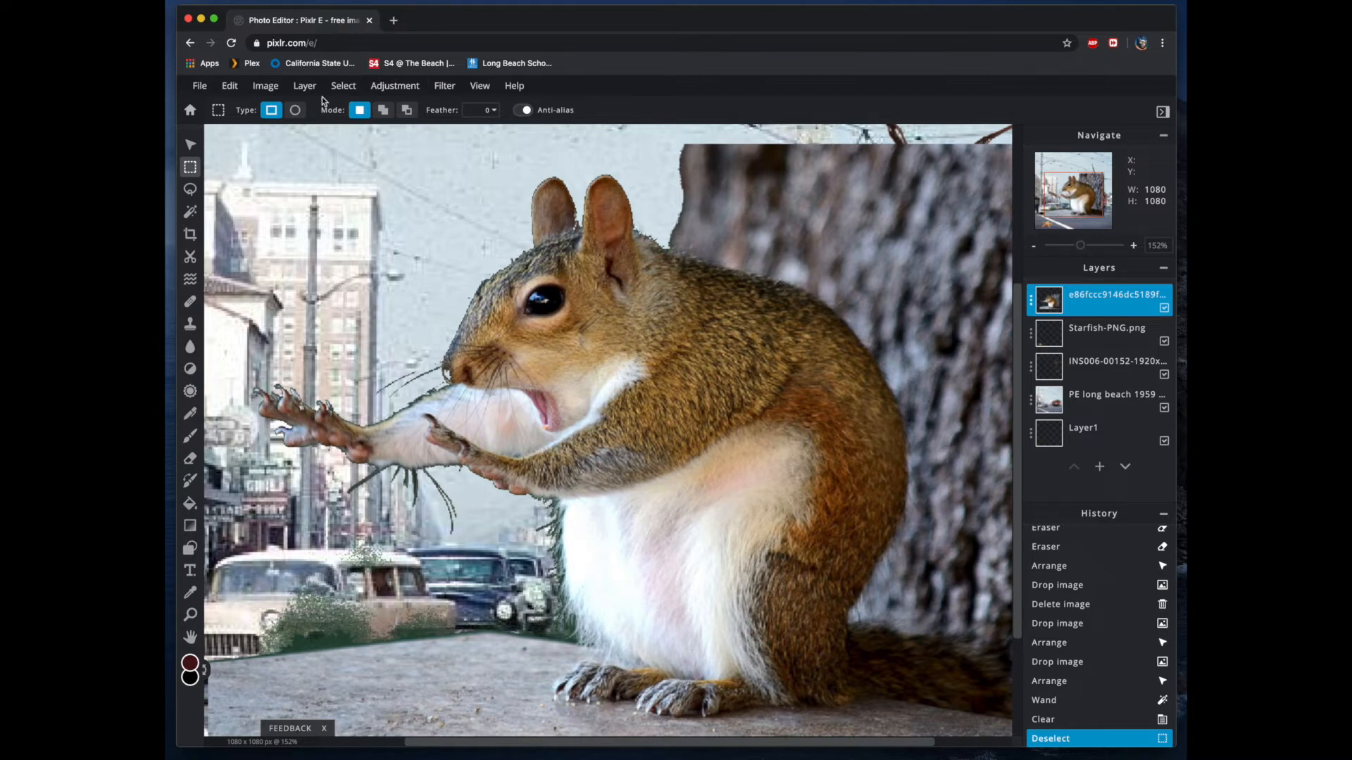
- Undo the deselection and the clearing of the squirrel's dark background
left_click(229, 86)
left_click(233, 105)
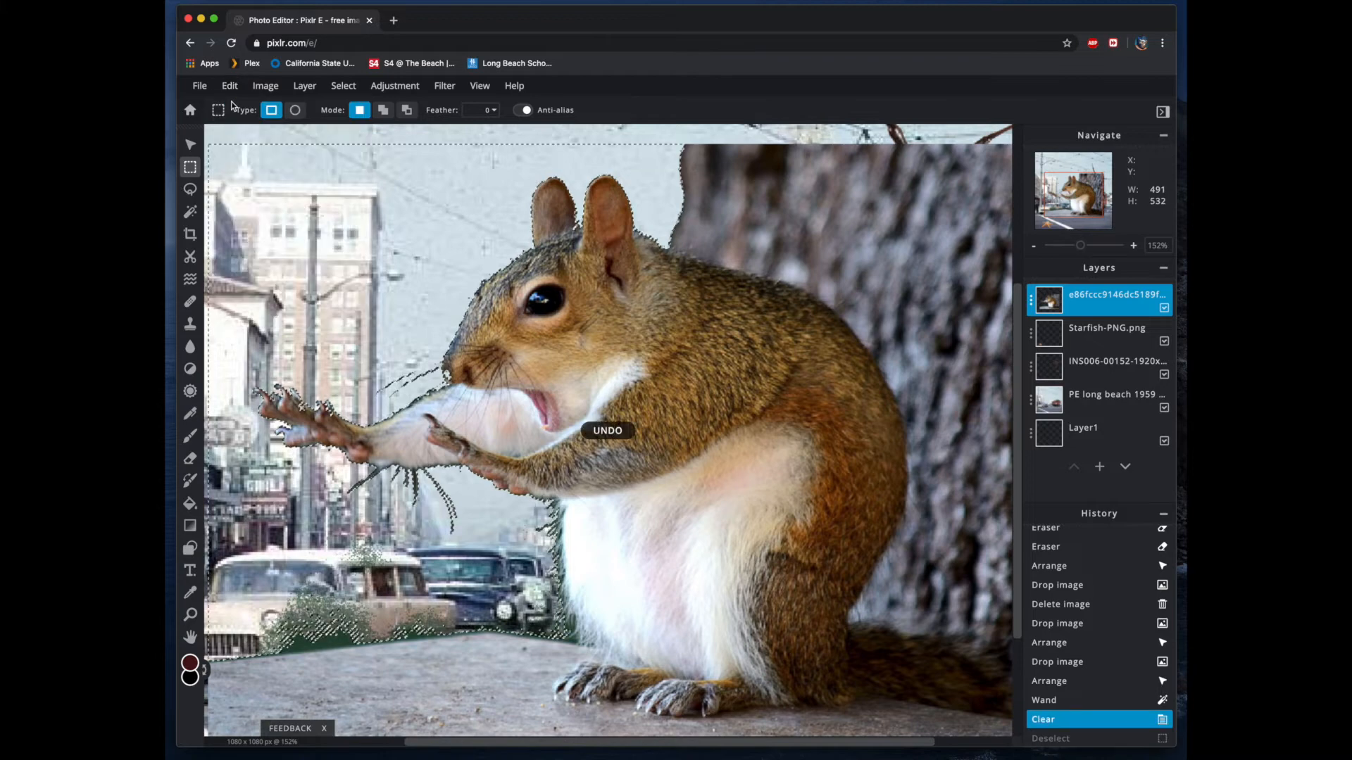
left_click(229, 86)
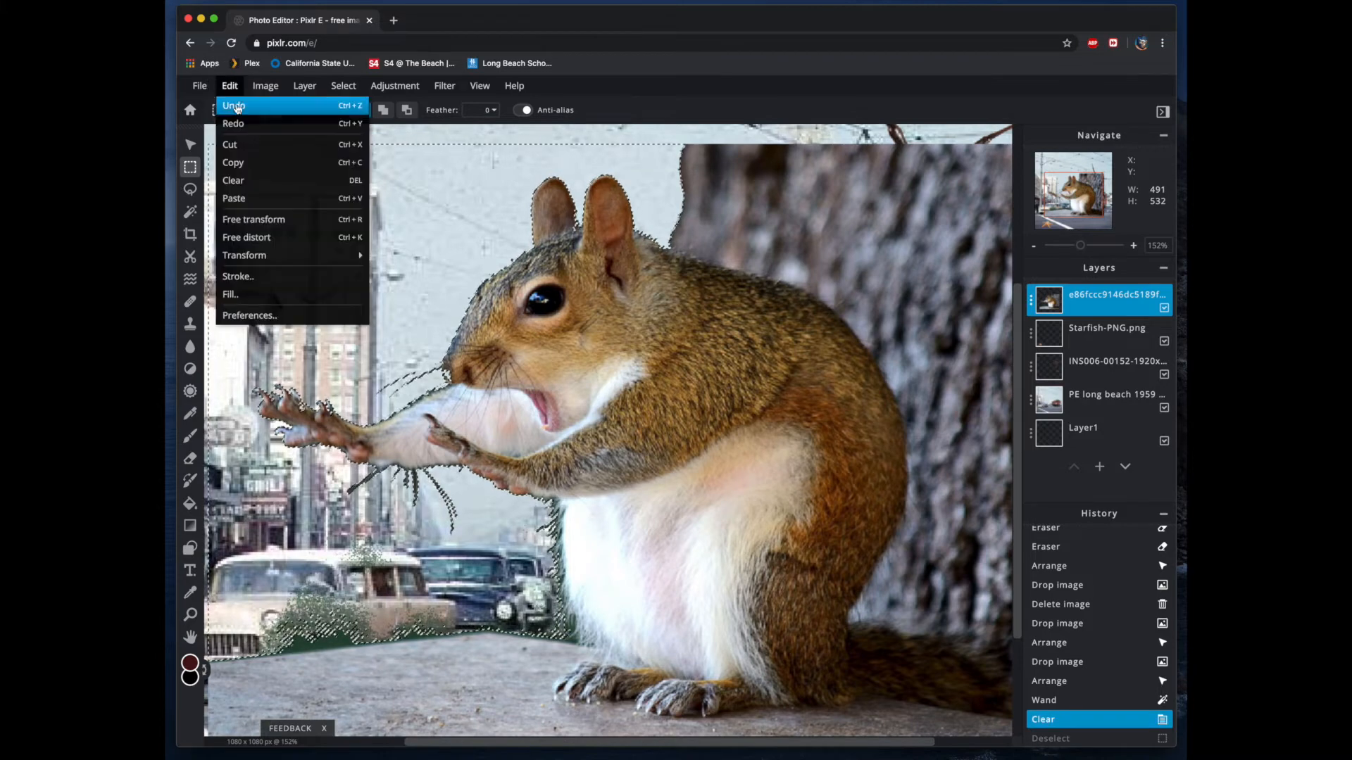
left_click(233, 106)
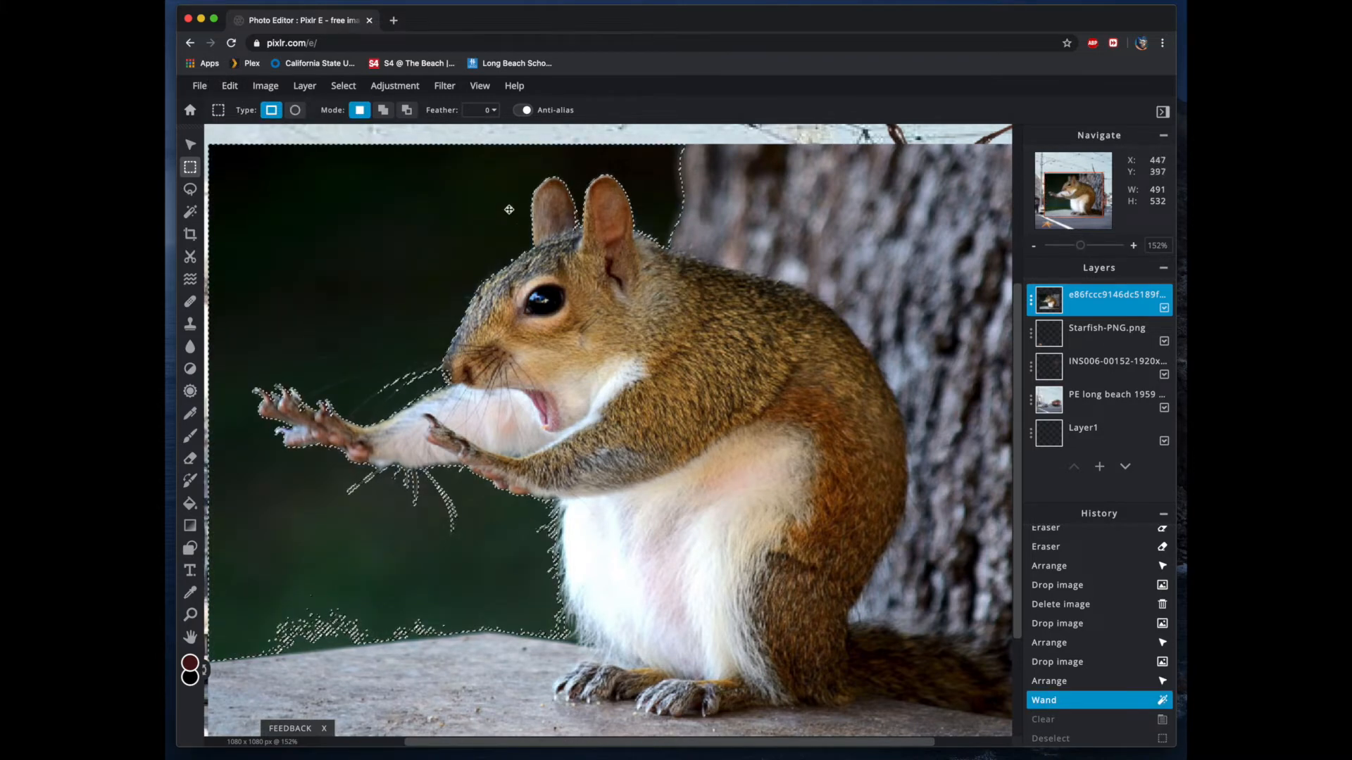
- Clear the selected dark background from the squirrel layer with the feather set to 7, and deselect
left_click(494, 111)
left_click_drag(389, 131, 398, 135)
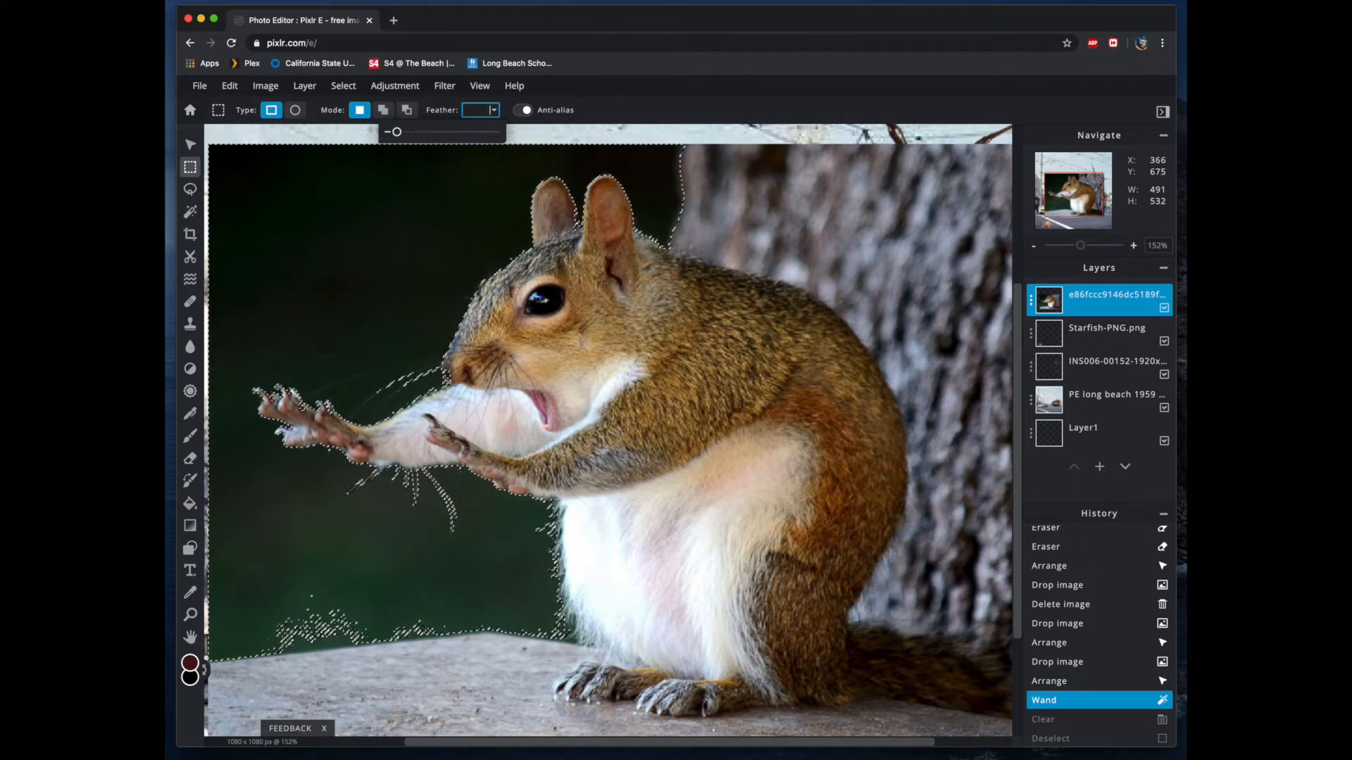
left_click(396, 132)
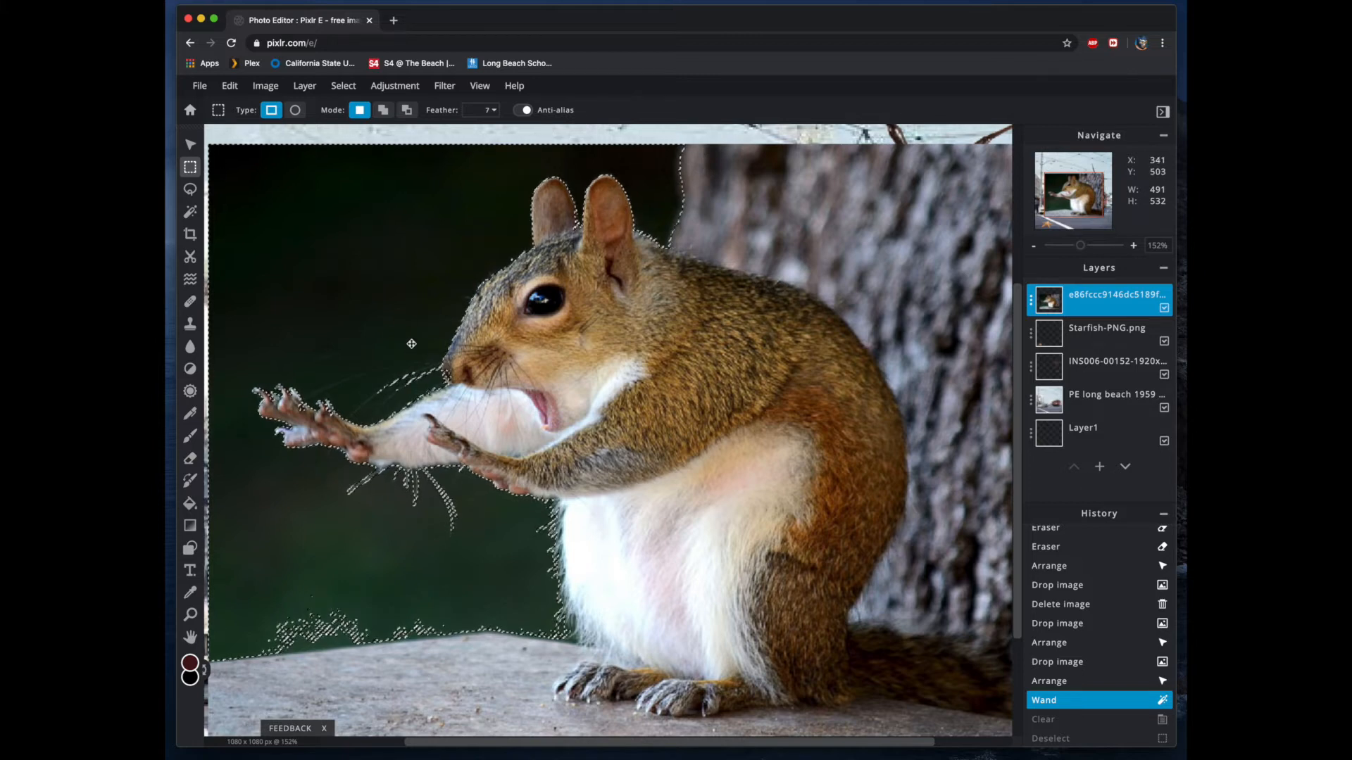
key("Delete")
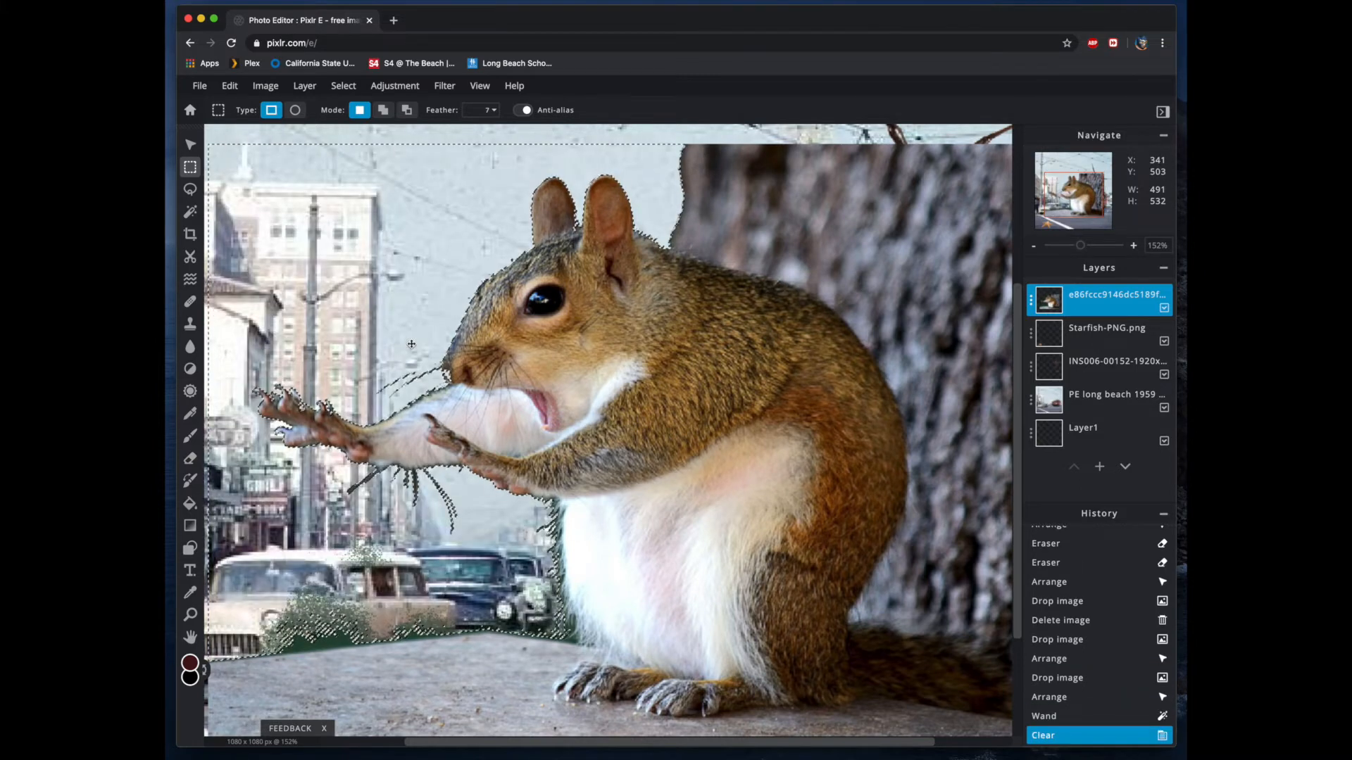
left_click(186, 172)
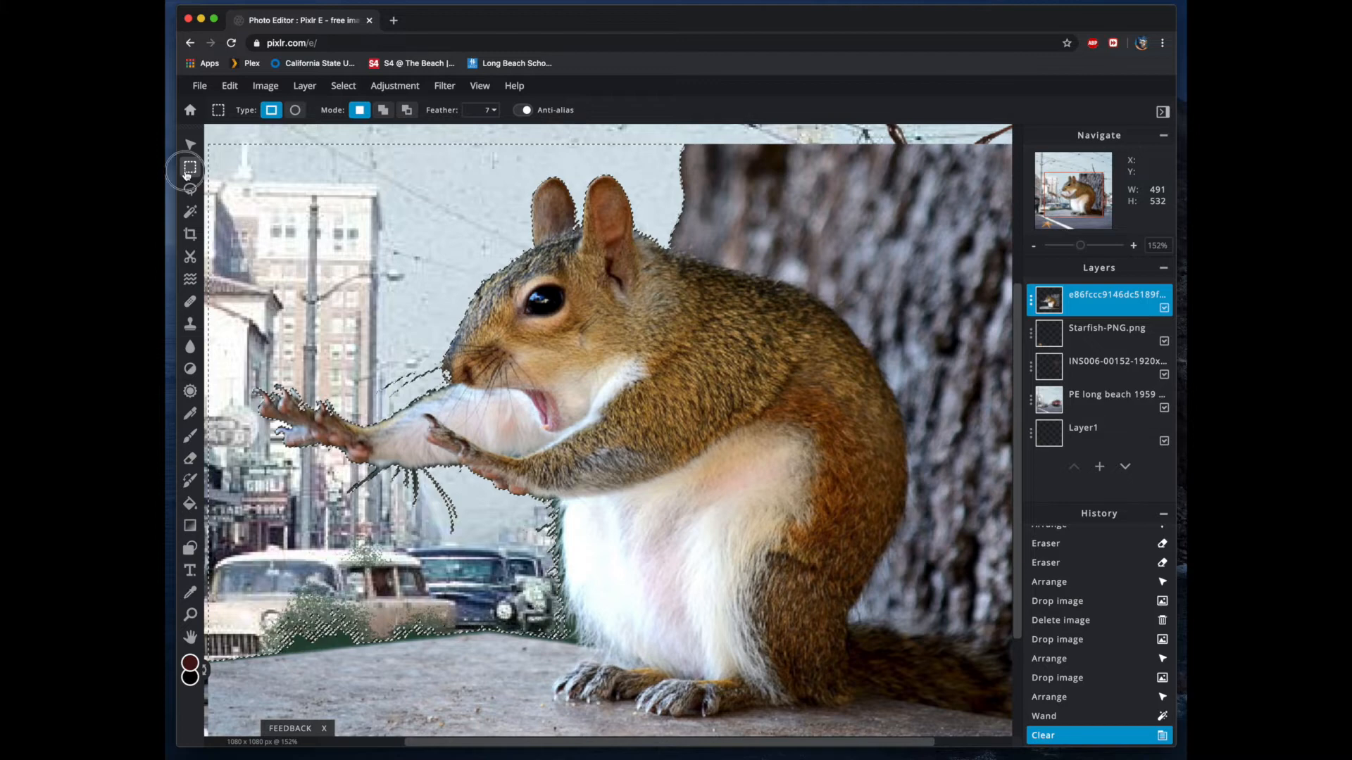
left_click(268, 138)
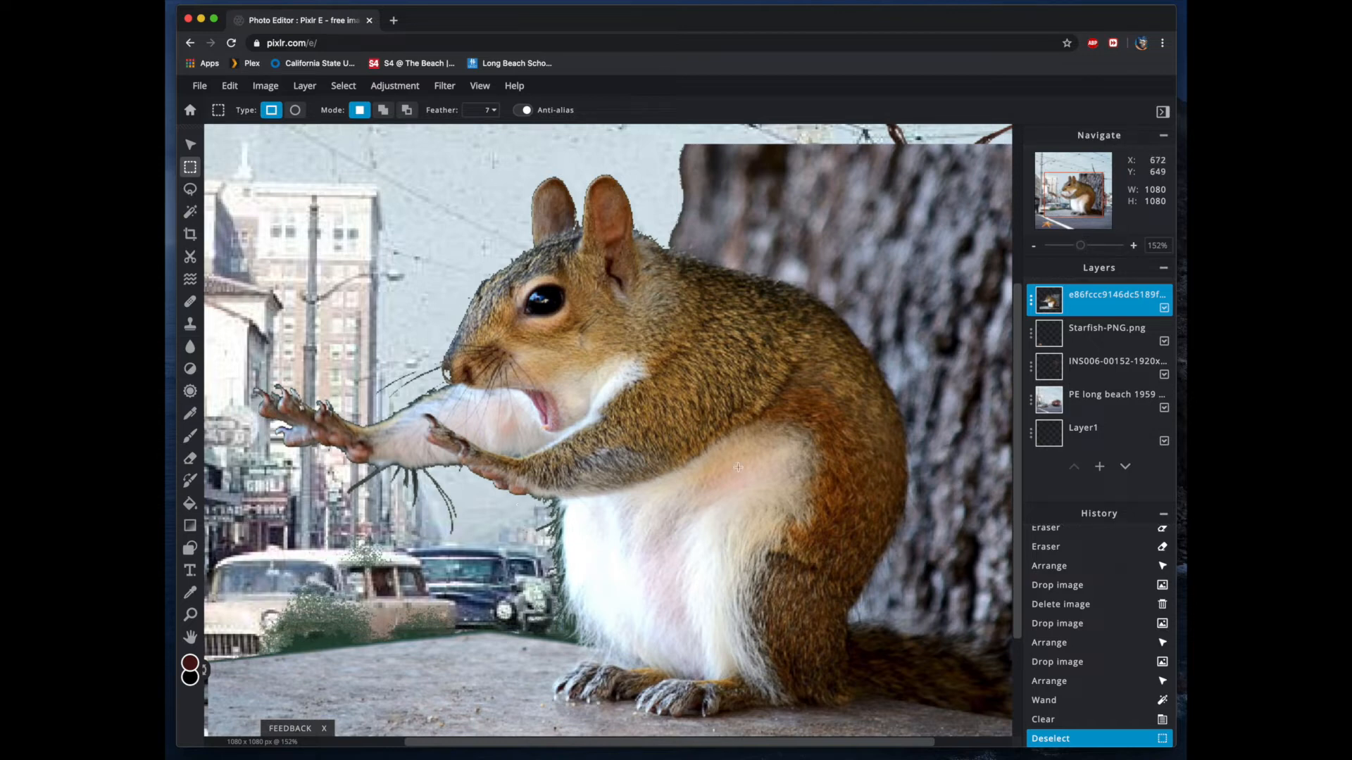
- Select the tree bark behind the squirrel with Wand Select at tolerance 32, clear it and deselect
left_click(189, 213)
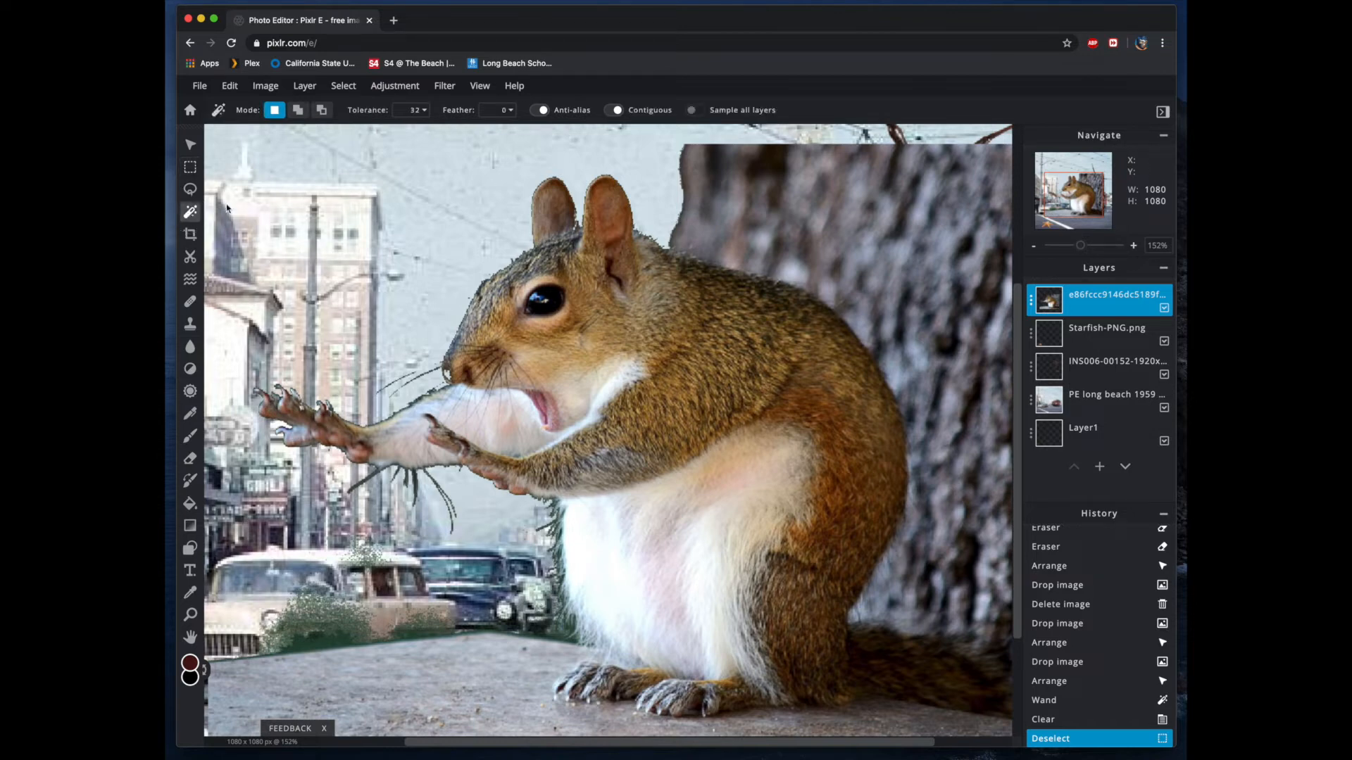
left_click(769, 259)
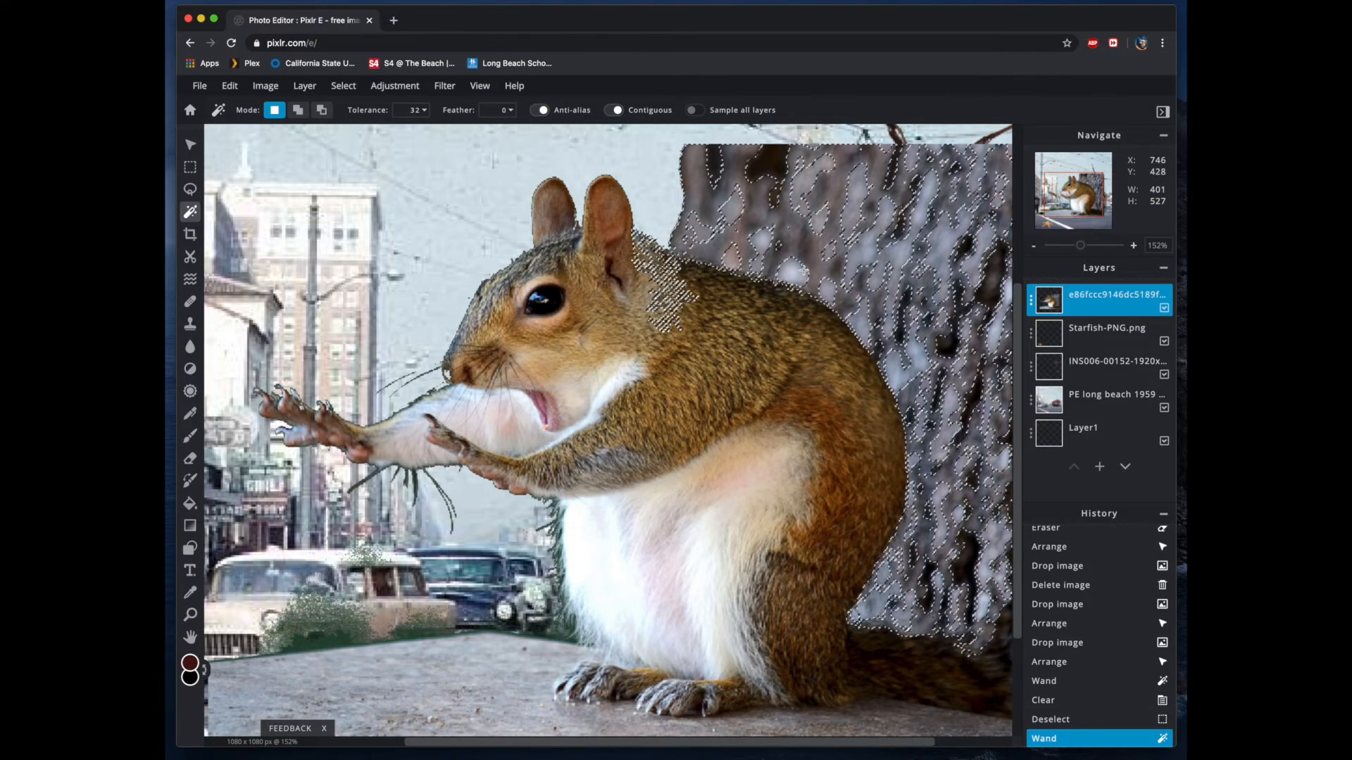
key("Delete")
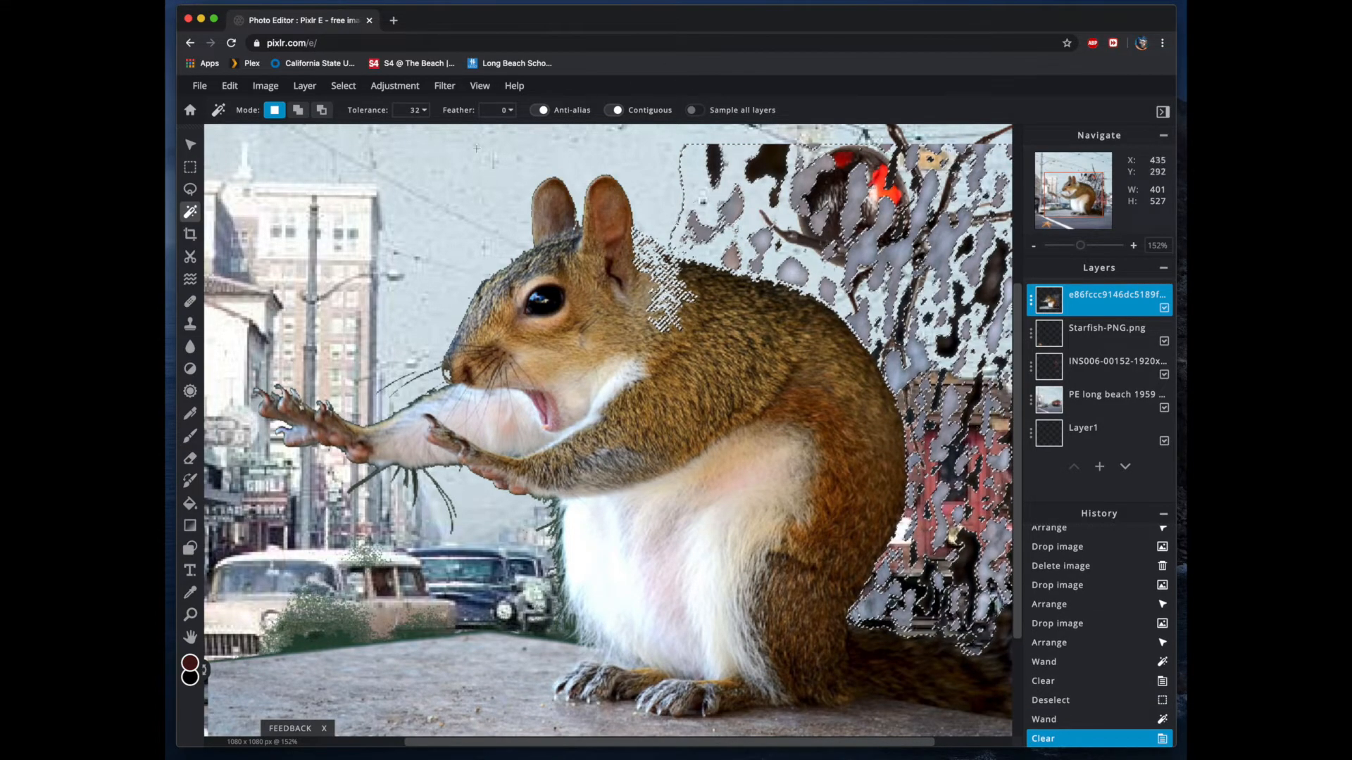
left_click(189, 167)
left_click(289, 164)
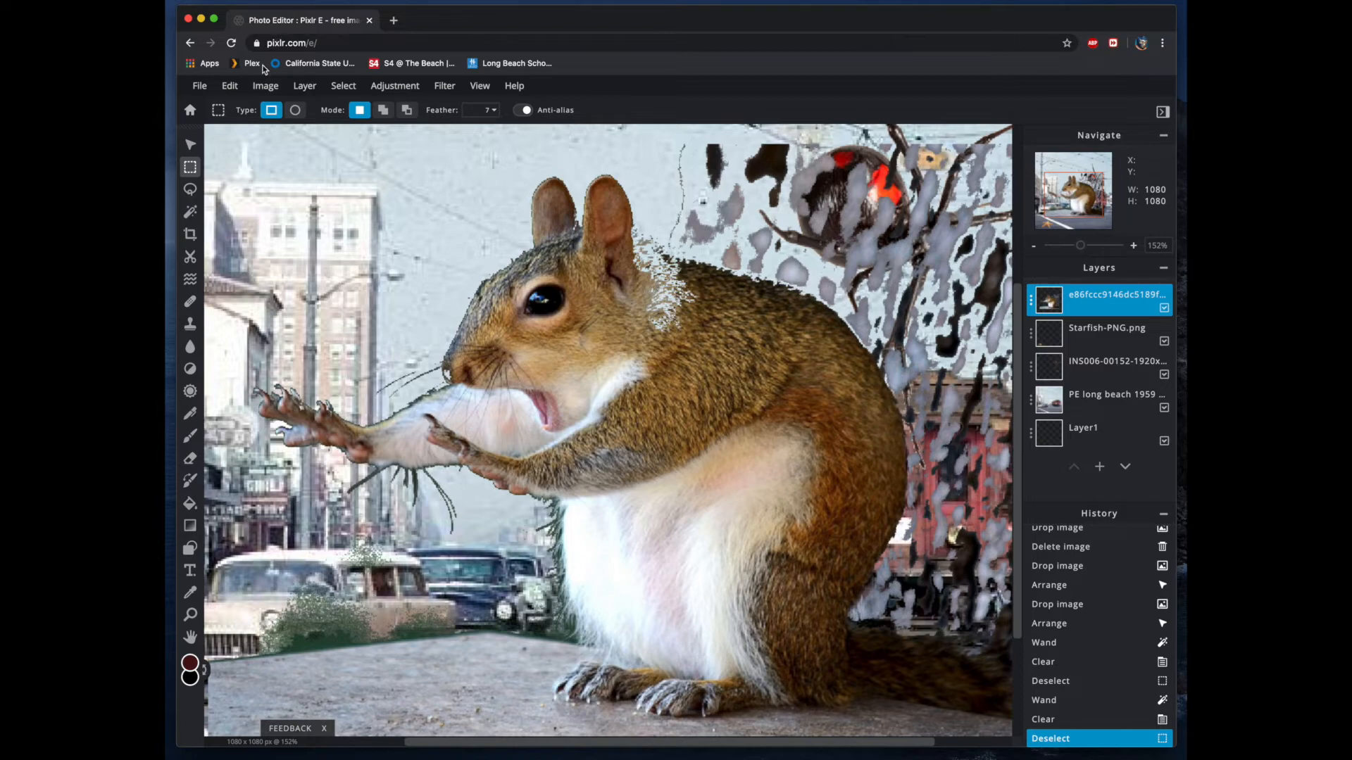
- Undo the deselection and the clearing of the tree bark, and drop the bark selection
left_click(230, 85)
left_click(236, 115)
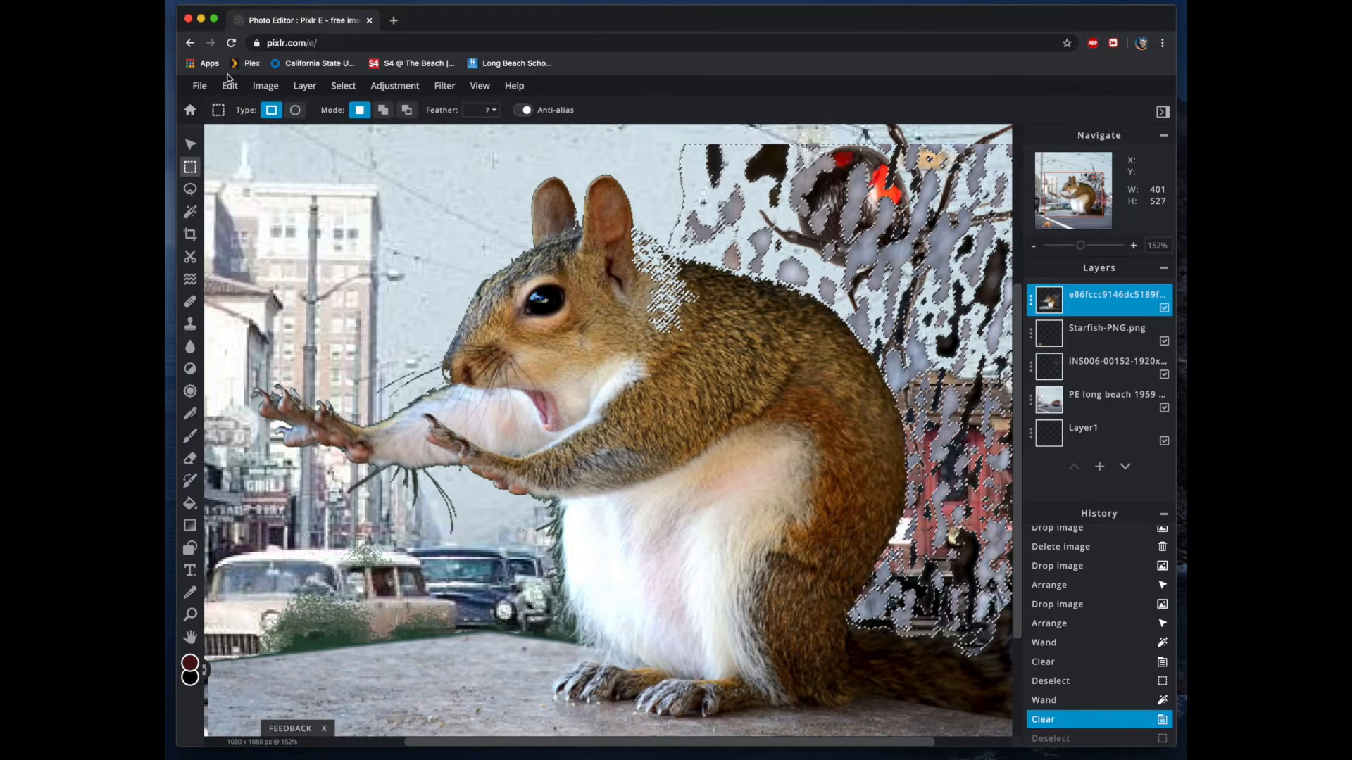
left_click(230, 85)
left_click(237, 107)
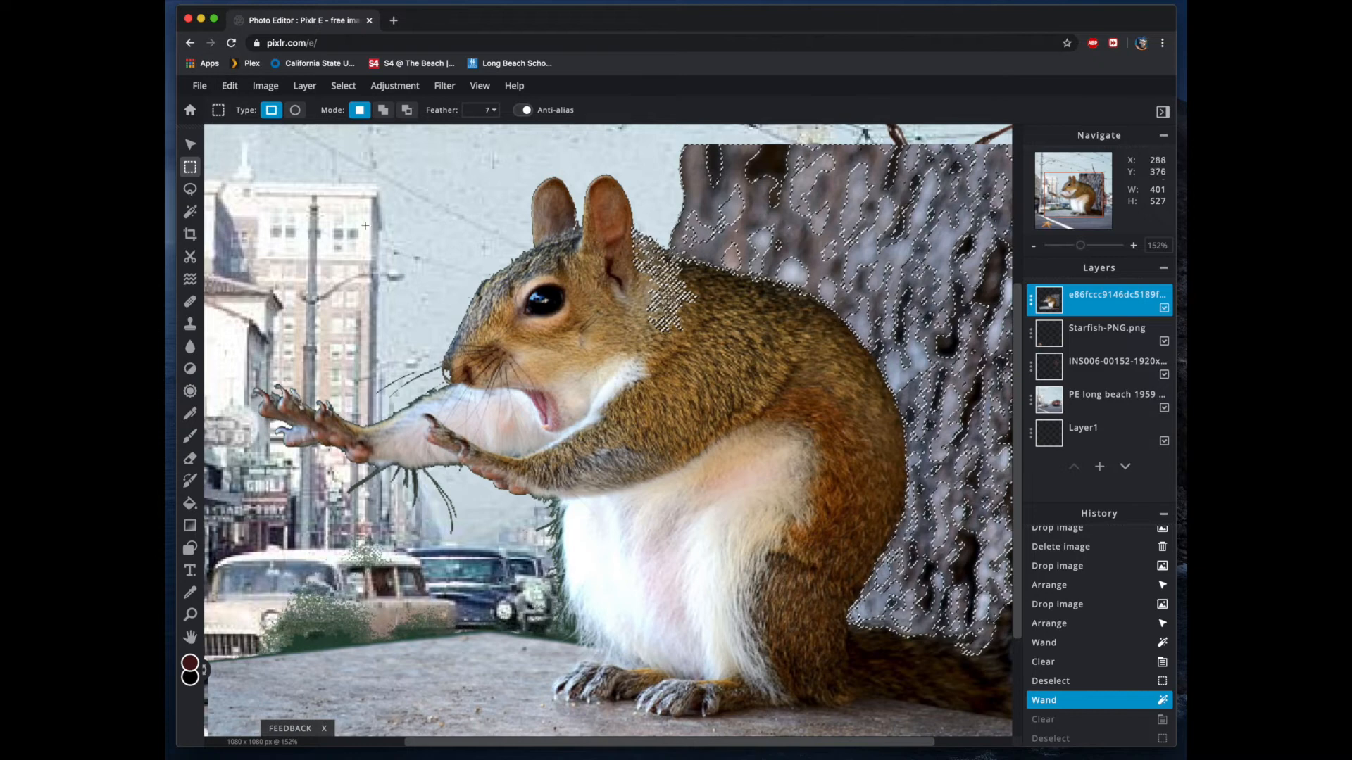
left_click(365, 191)
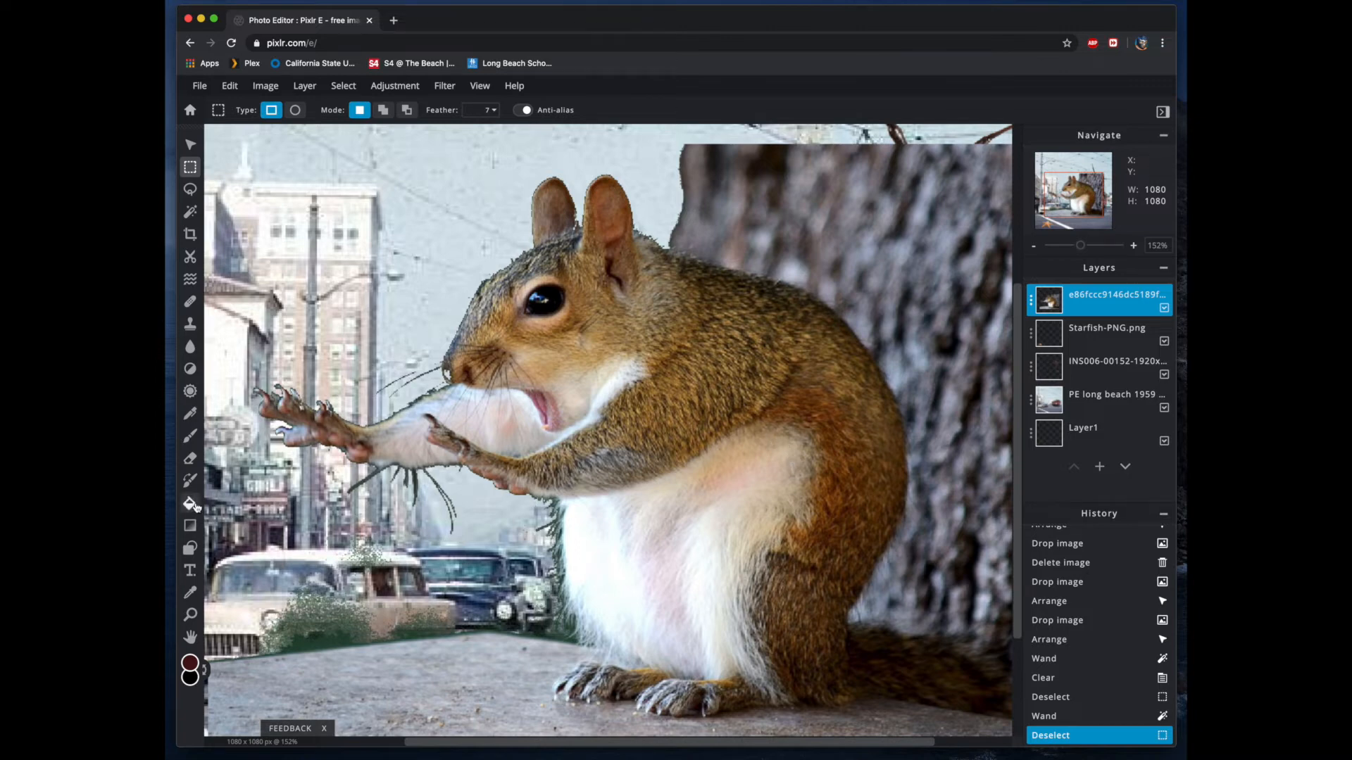
- Erase the tree bark above the squirrel's back and around the spider with the 86 px Eraser
left_click(190, 460)
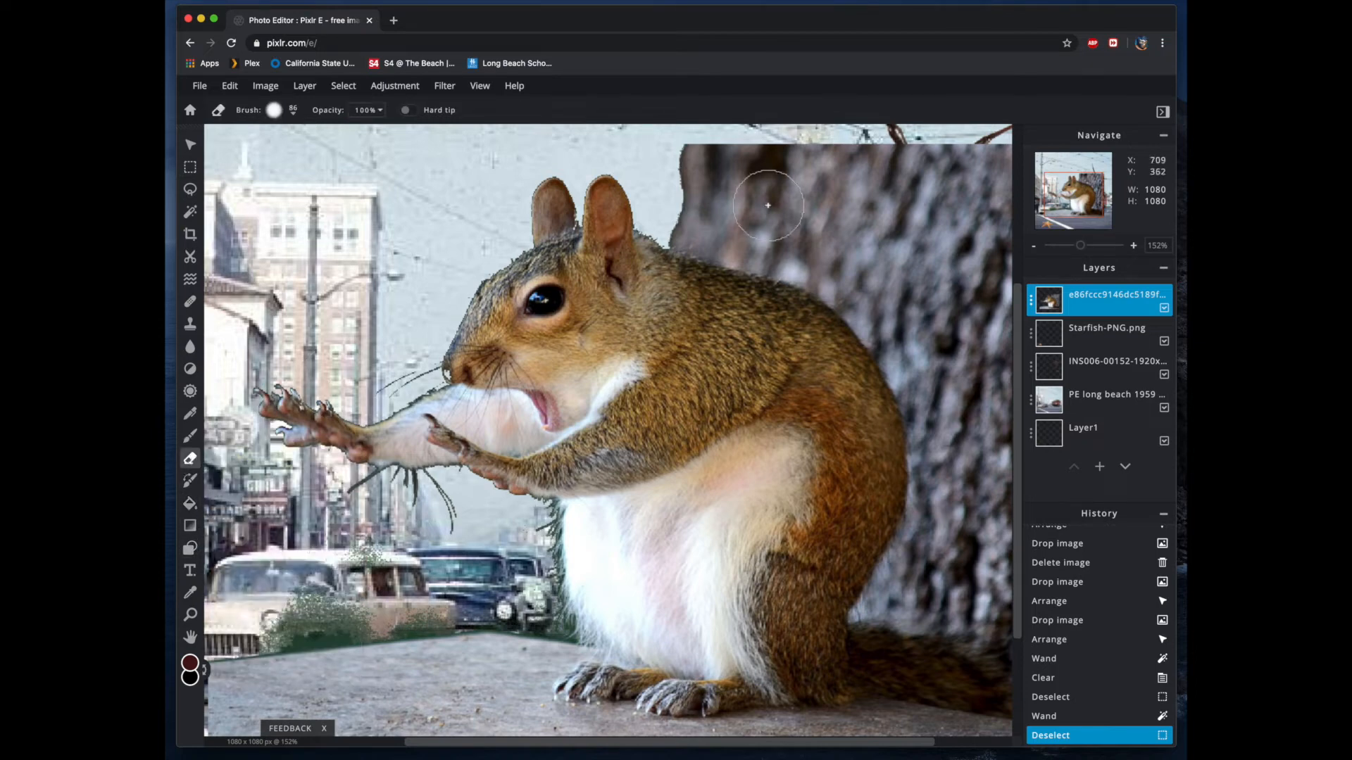
left_click_drag(754, 205, 794, 212)
mouse_move(677, 190)
left_mouse_down()
mouse_move(952, 201)
mouse_move(871, 172)
mouse_move(673, 161)
mouse_move(987, 157)
mouse_move(1012, 237)
mouse_move(1007, 281)
mouse_move(897, 203)
mouse_move(944, 264)
mouse_move(838, 233)
left_mouse_up()
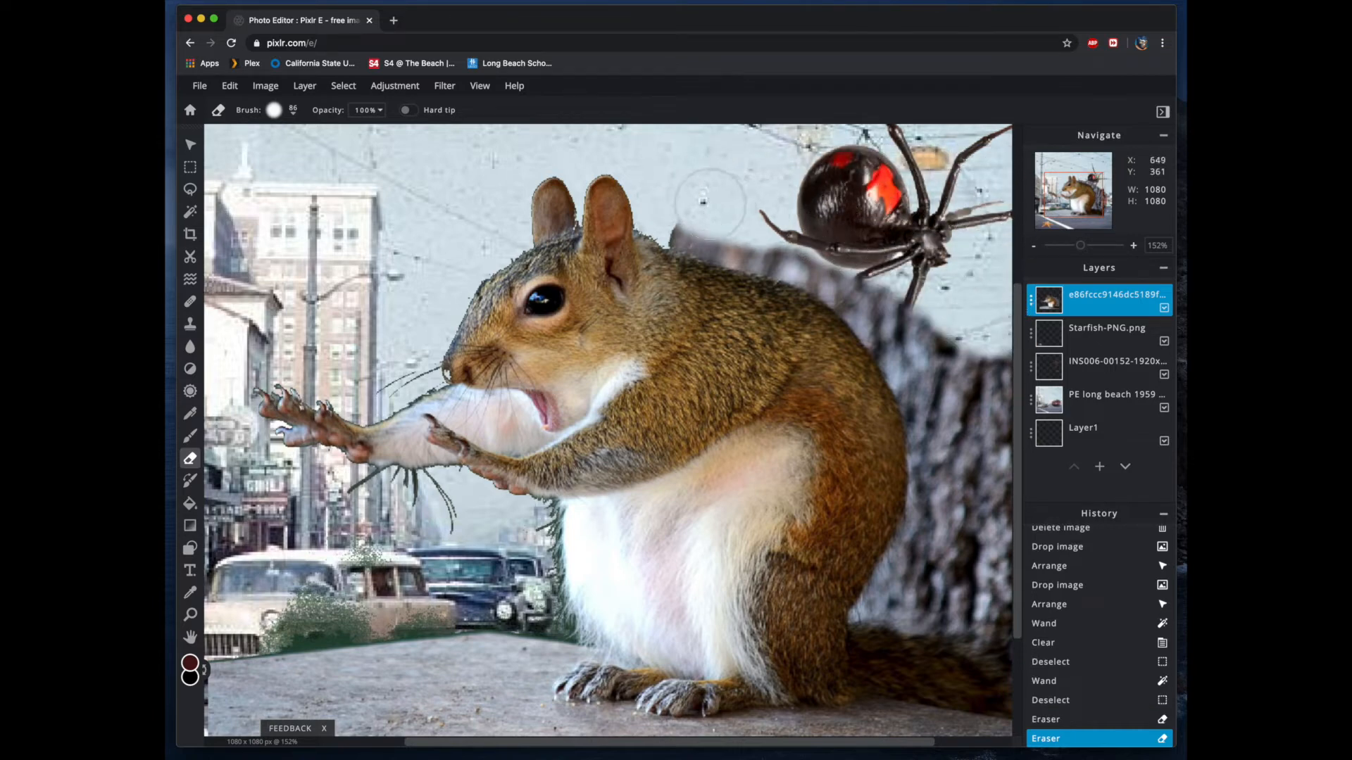
mouse_move(703, 202)
left_mouse_down()
mouse_move(853, 254)
mouse_move(893, 290)
mouse_move(807, 233)
mouse_move(692, 212)
mouse_move(806, 237)
mouse_move(897, 300)
mouse_move(866, 268)
mouse_move(756, 229)
mouse_move(874, 288)
mouse_move(845, 267)
left_mouse_up()
- Set the Eraser to 47 px with 12% softness and erase the bark residue along the top edge of the squirrel's back
scroll(768, 296, "down", 3)
scroll(771, 308, "up", 5)
scroll(725, 387, "up", 5)
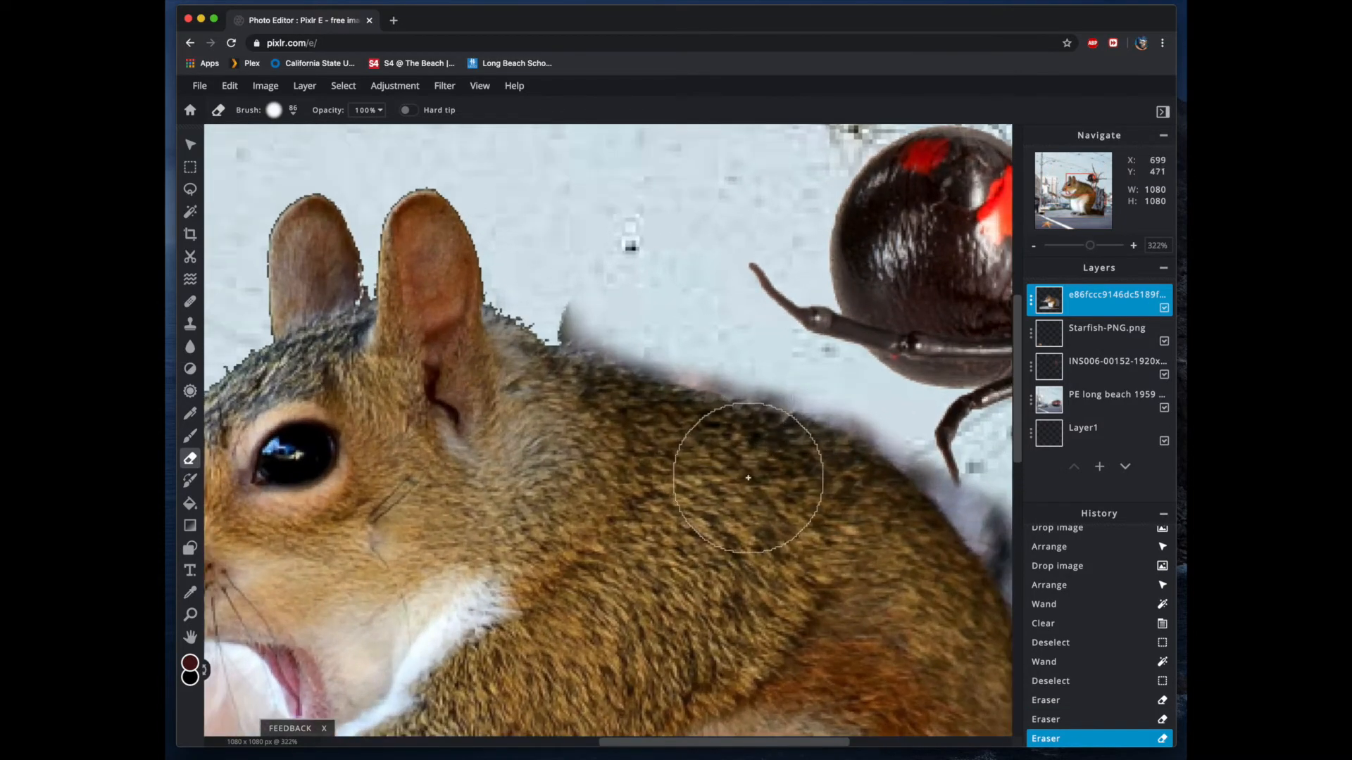
left_click(294, 113)
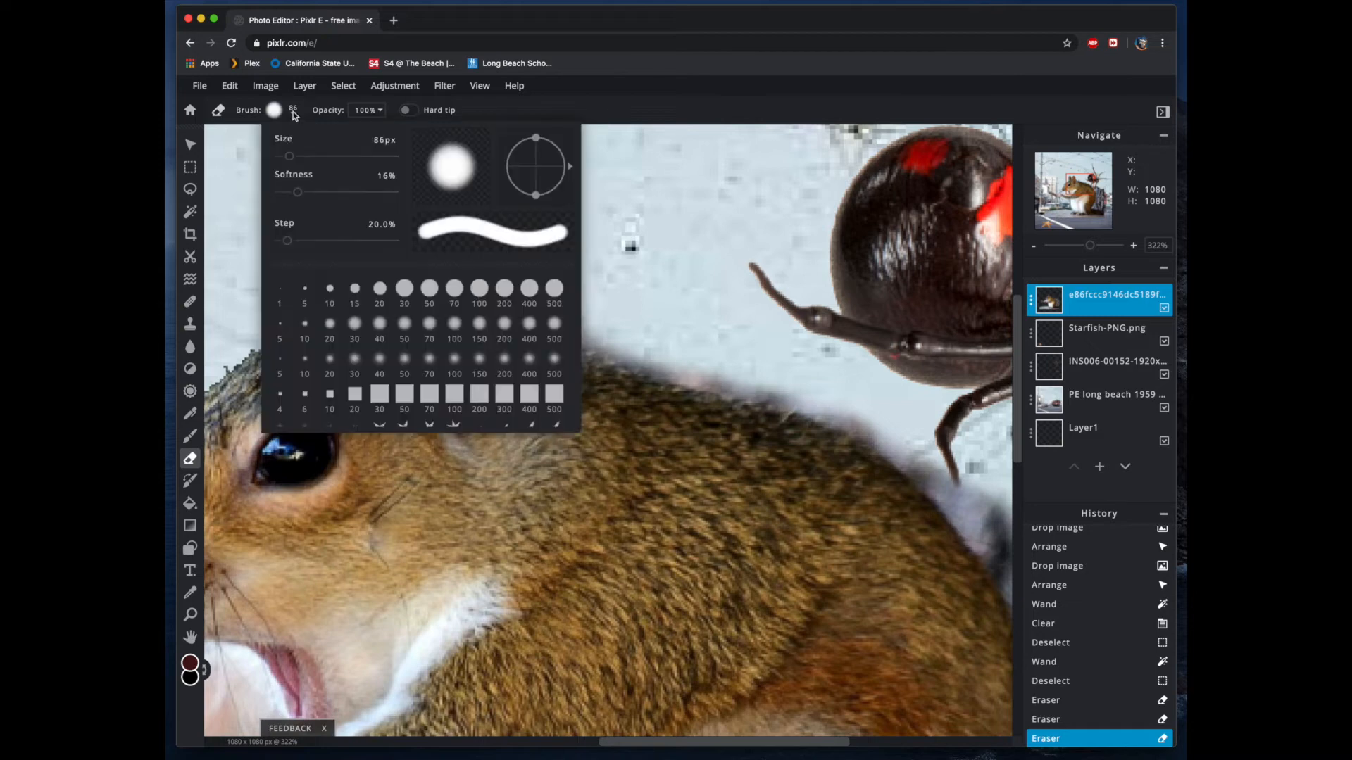
left_click_drag(289, 157, 297, 197)
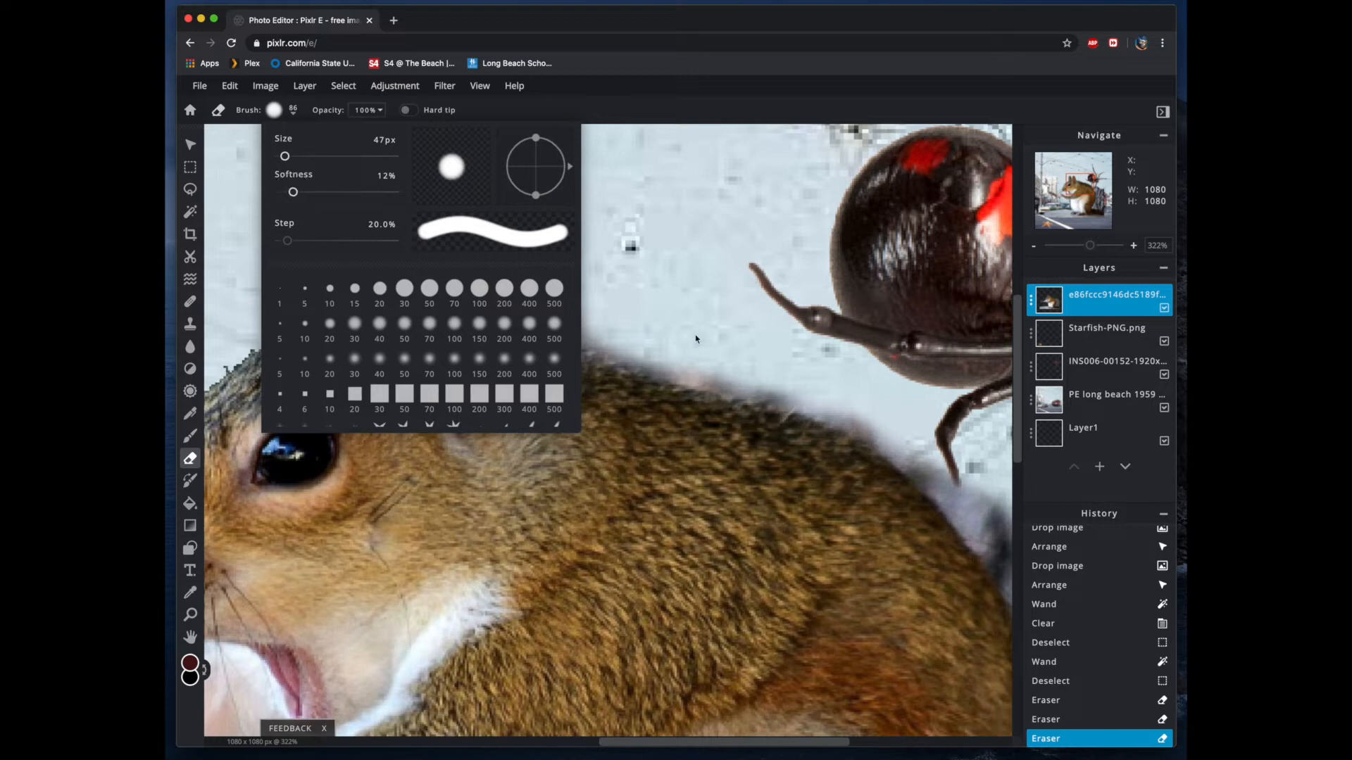
left_click(771, 364)
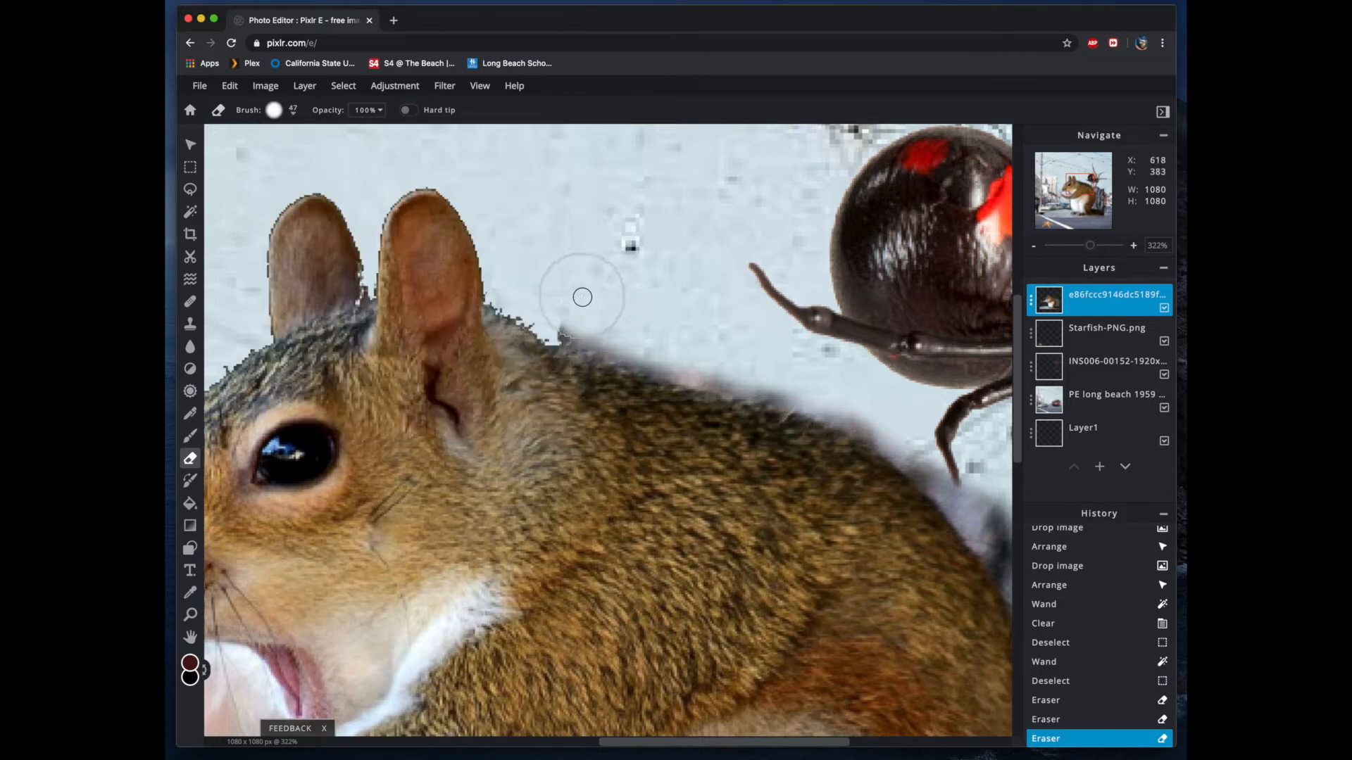
left_click_drag(583, 308, 603, 302)
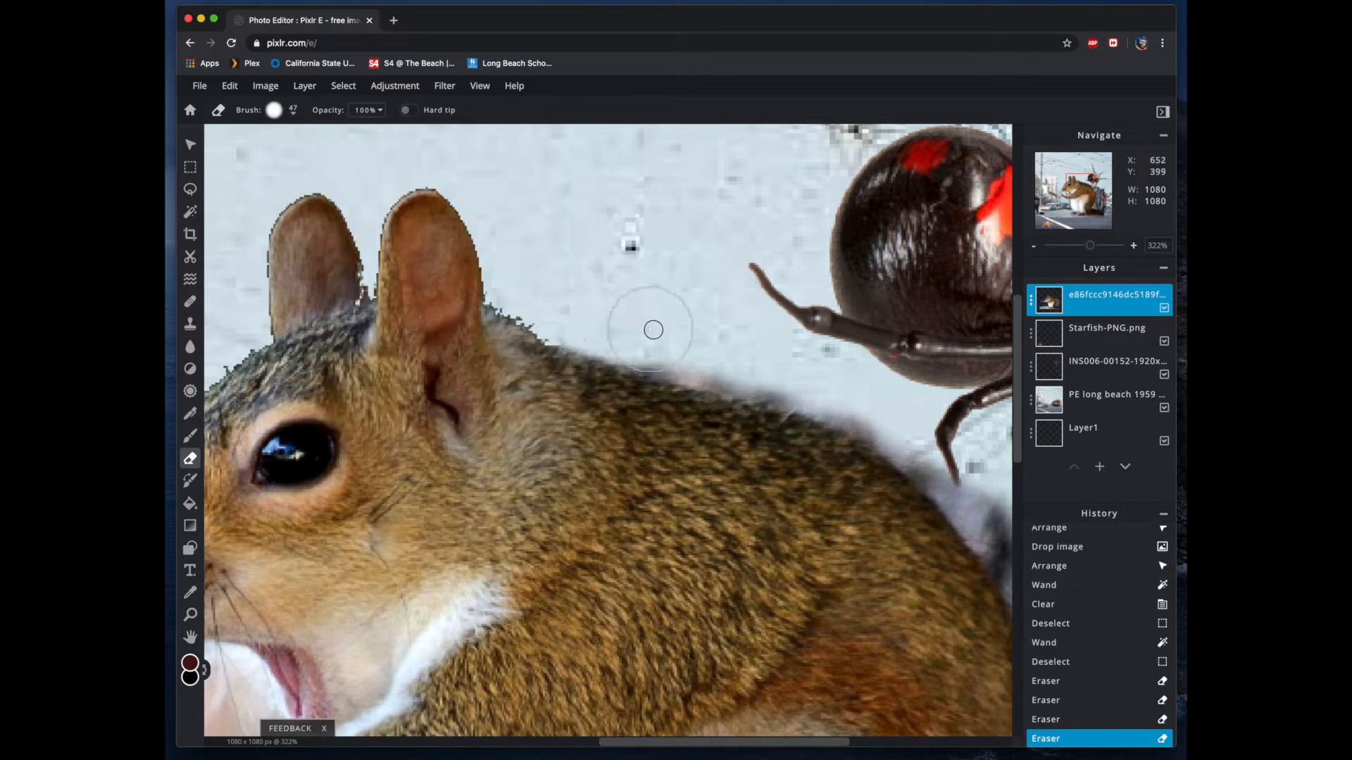
mouse_move(695, 341)
left_mouse_down()
mouse_move(840, 382)
mouse_move(930, 451)
left_mouse_up()
left_click(790, 296)
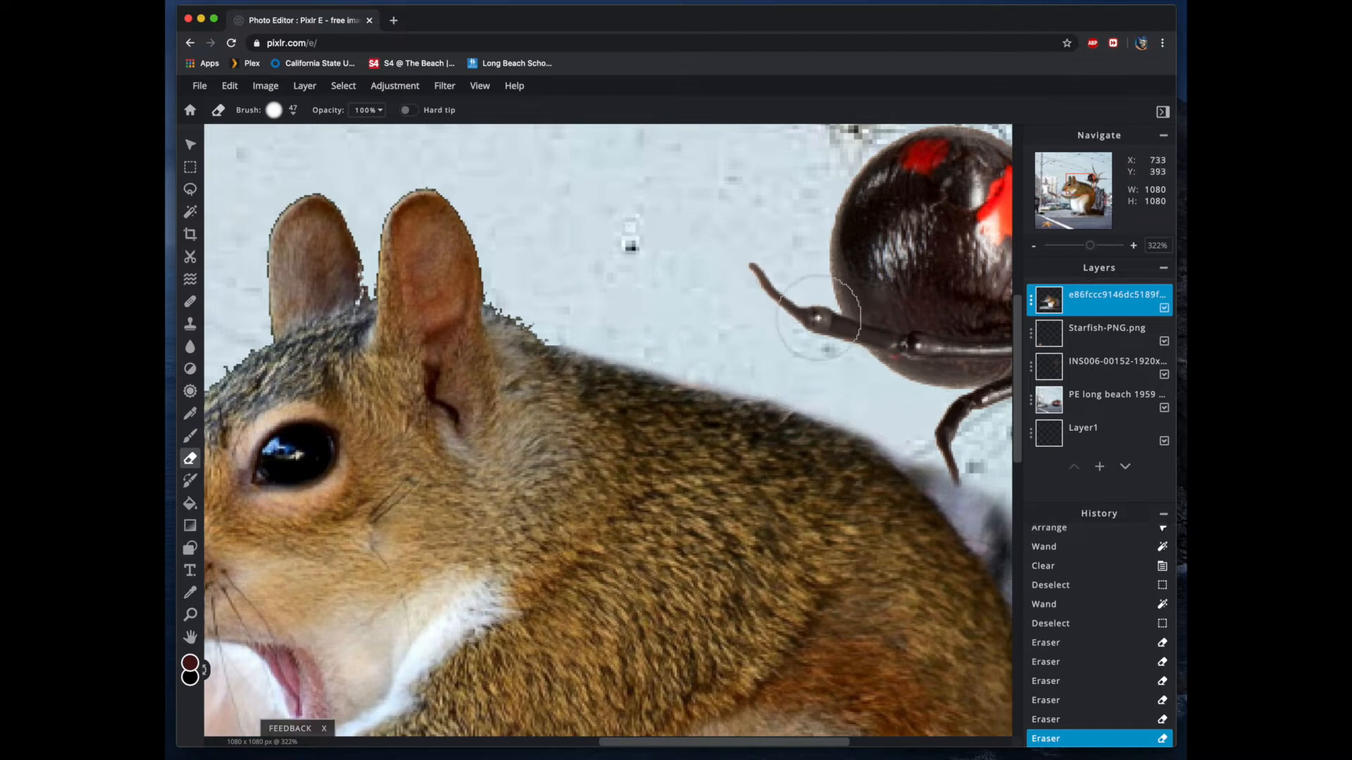
- Erase the remaining tree bark behind the squirrel's back and tail and the stone ledge beneath its tail and feet
scroll(829, 739, "right", 5)
scroll(829, 739, "down", 4)
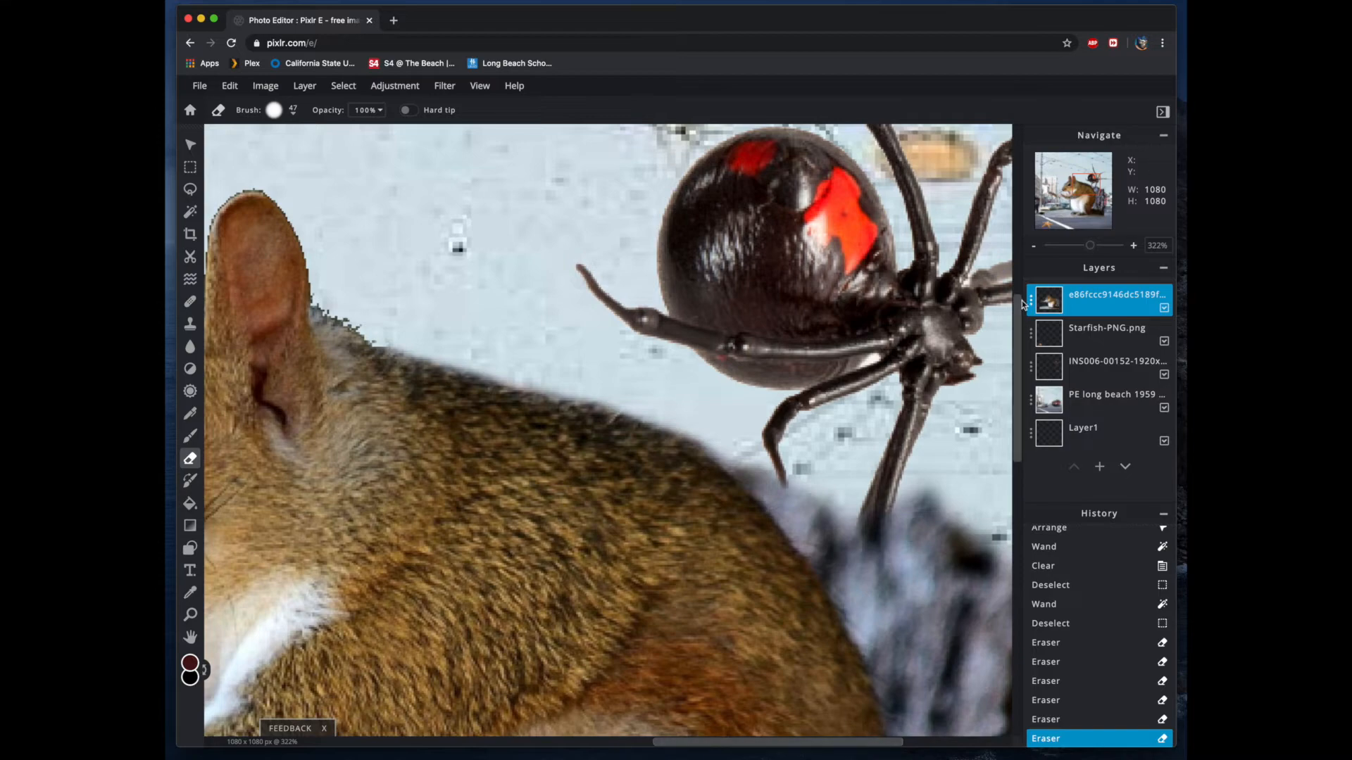
scroll(1025, 345, "down", 1)
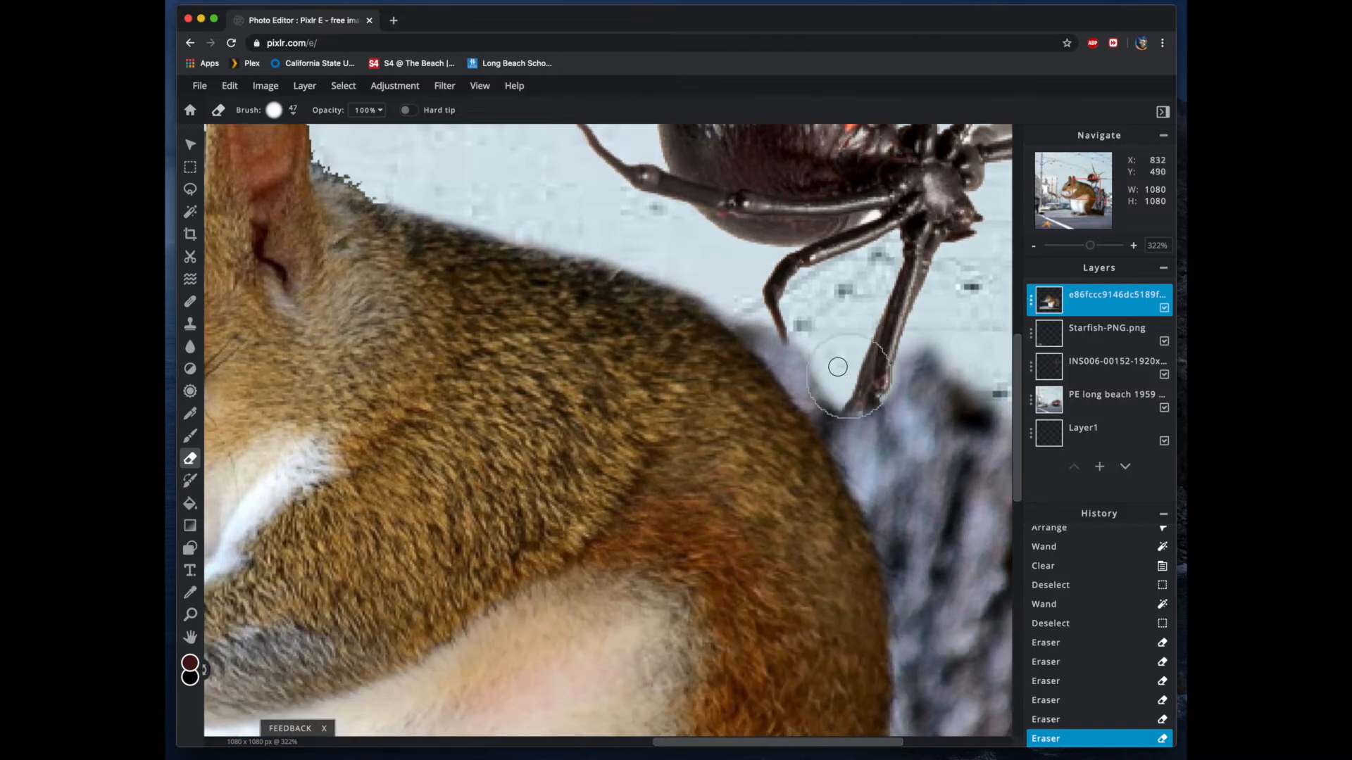
scroll(783, 309, "down", 5)
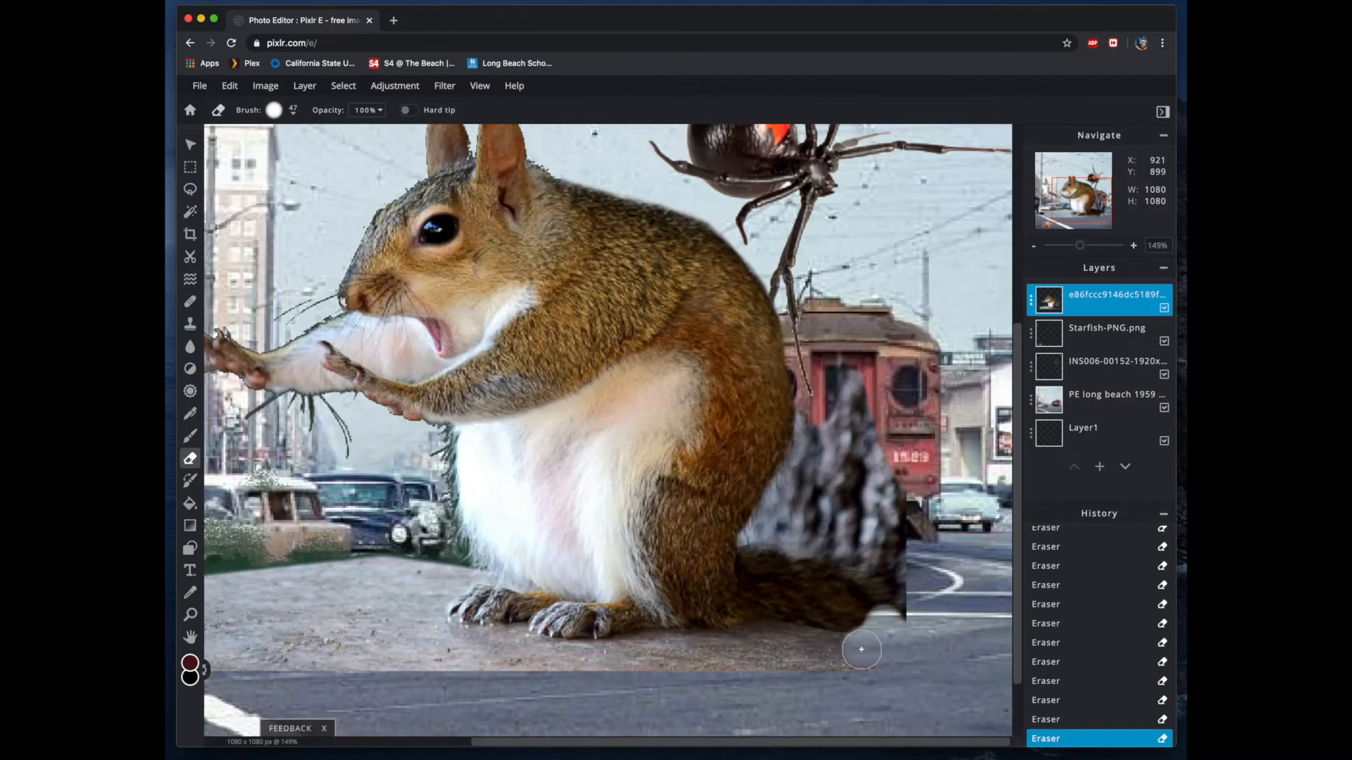
mouse_move(861, 649)
left_mouse_down()
mouse_move(775, 528)
mouse_move(852, 395)
left_mouse_up()
mouse_move(901, 626)
left_mouse_down()
mouse_move(674, 680)
mouse_move(378, 667)
left_mouse_up()
scroll(380, 627, "up", 6)
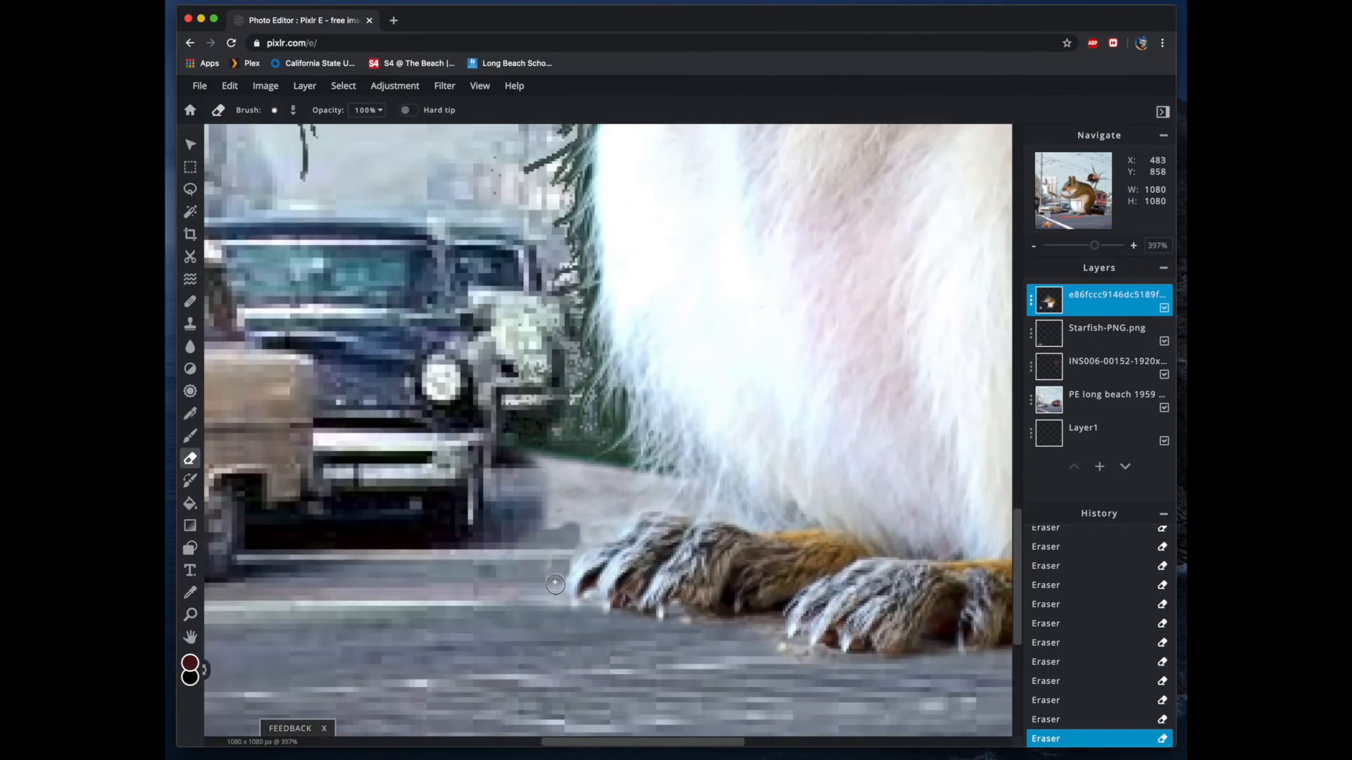
scroll(610, 488, "down", 8)
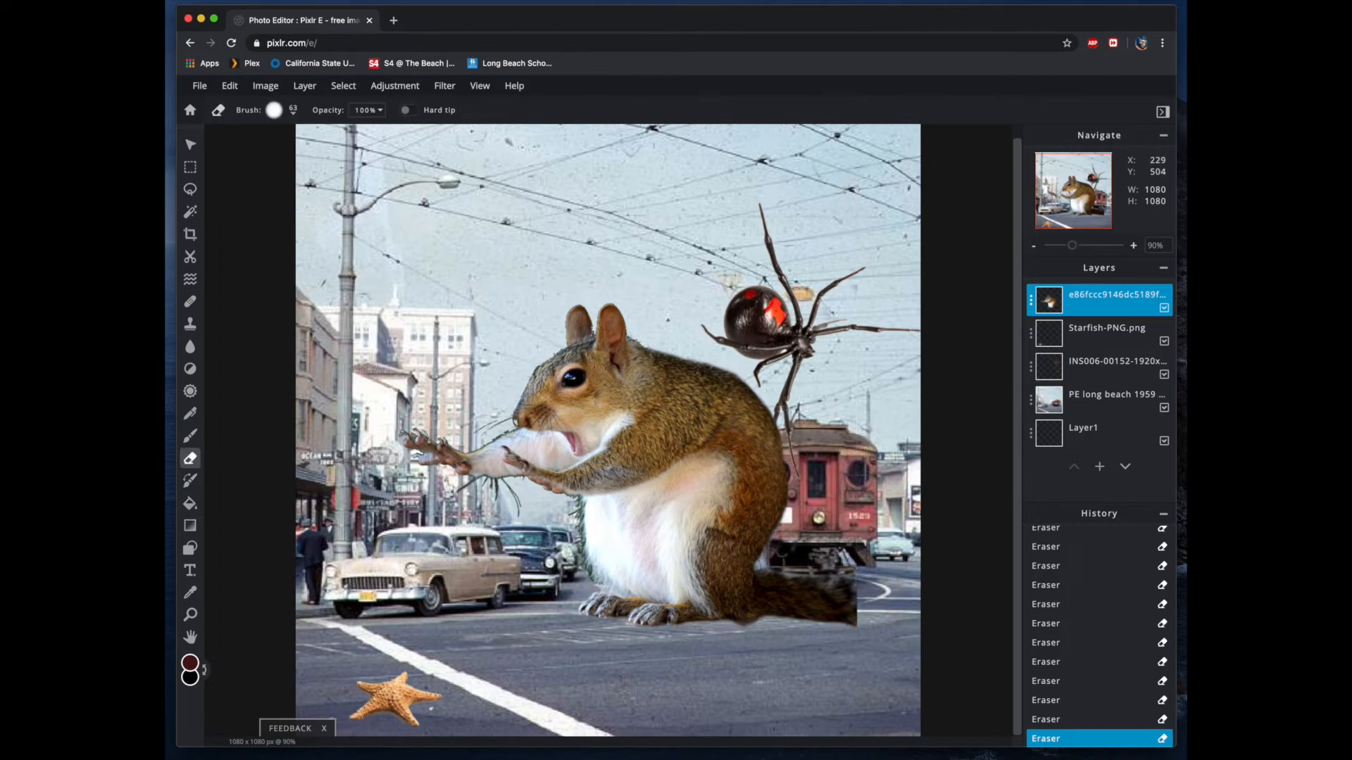
- Lasso the leftover specks below the squirrel's near forearm and clear them
scroll(451, 507, "up", 8)
key("l")
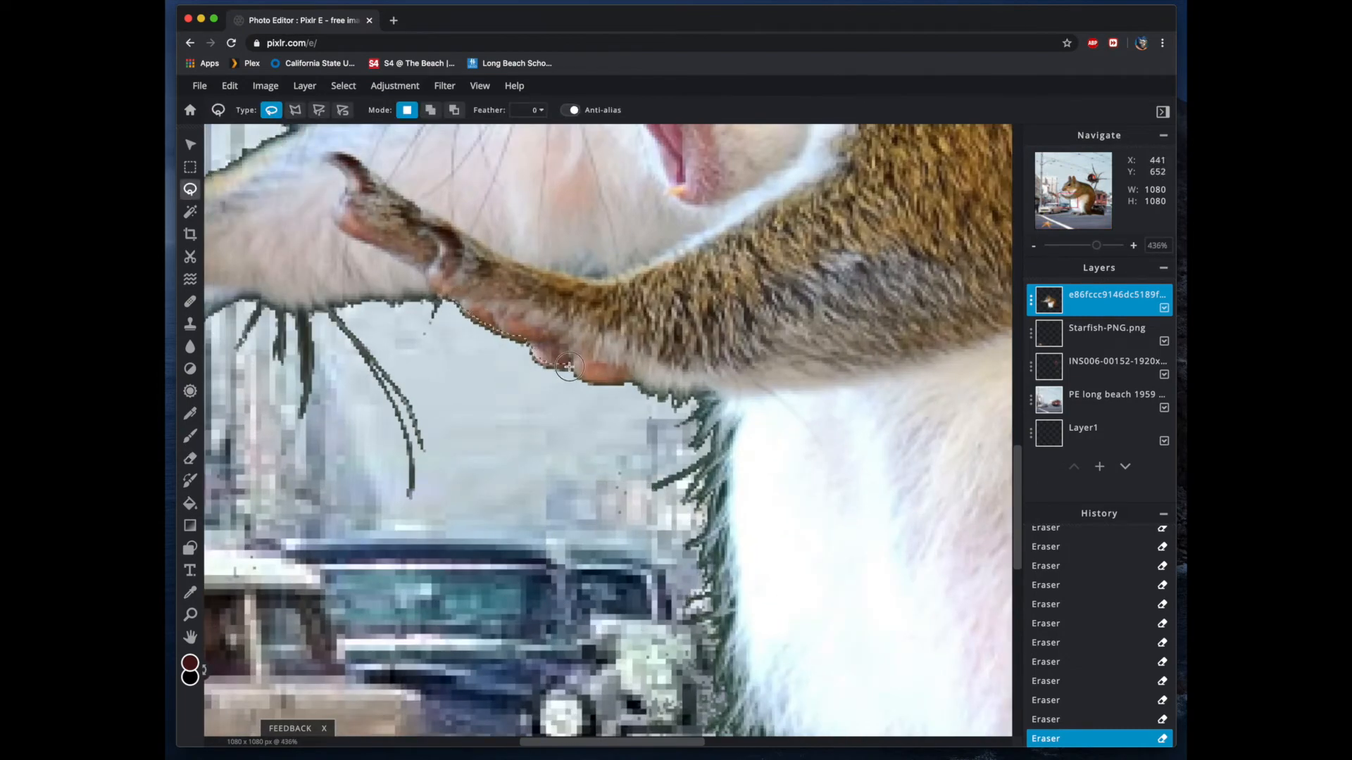
left_click_drag(558, 366, 430, 310)
key("Delete")
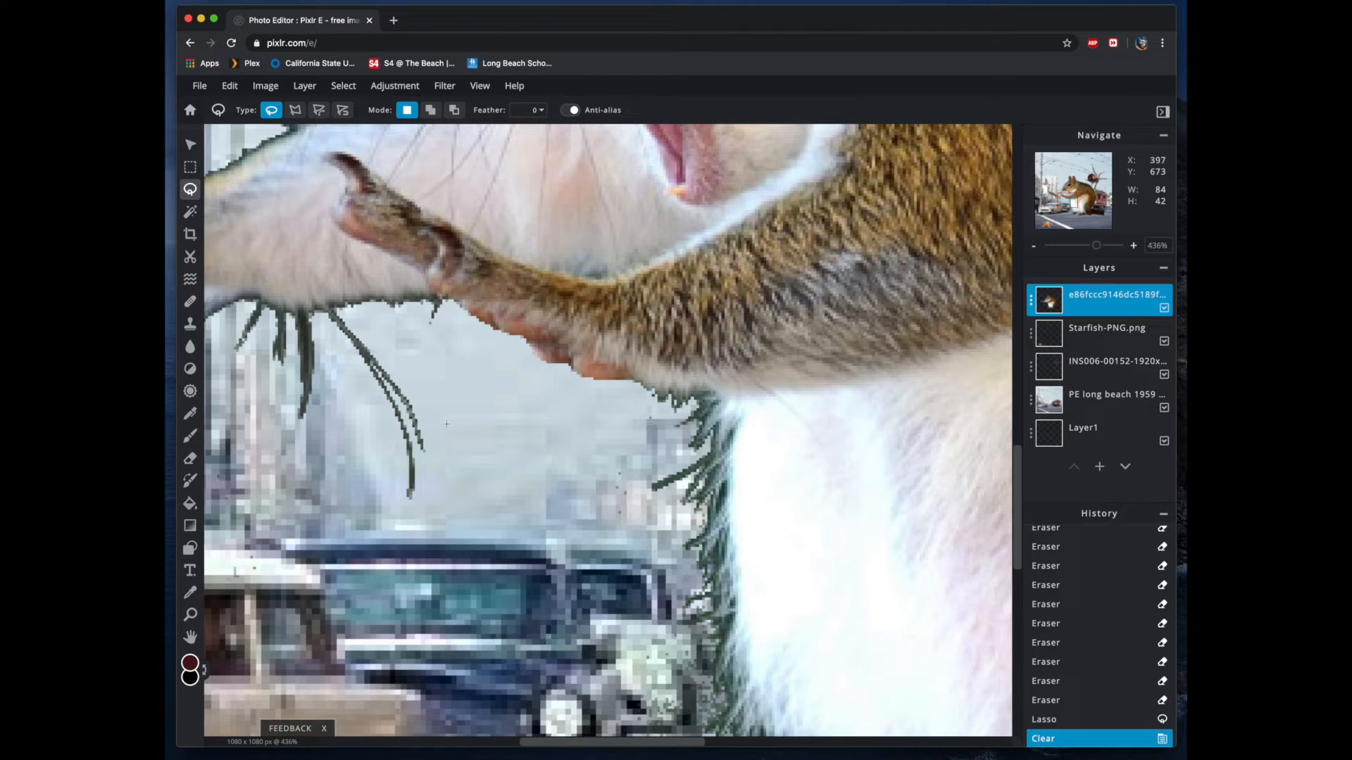
scroll(482, 449, "down", 4)
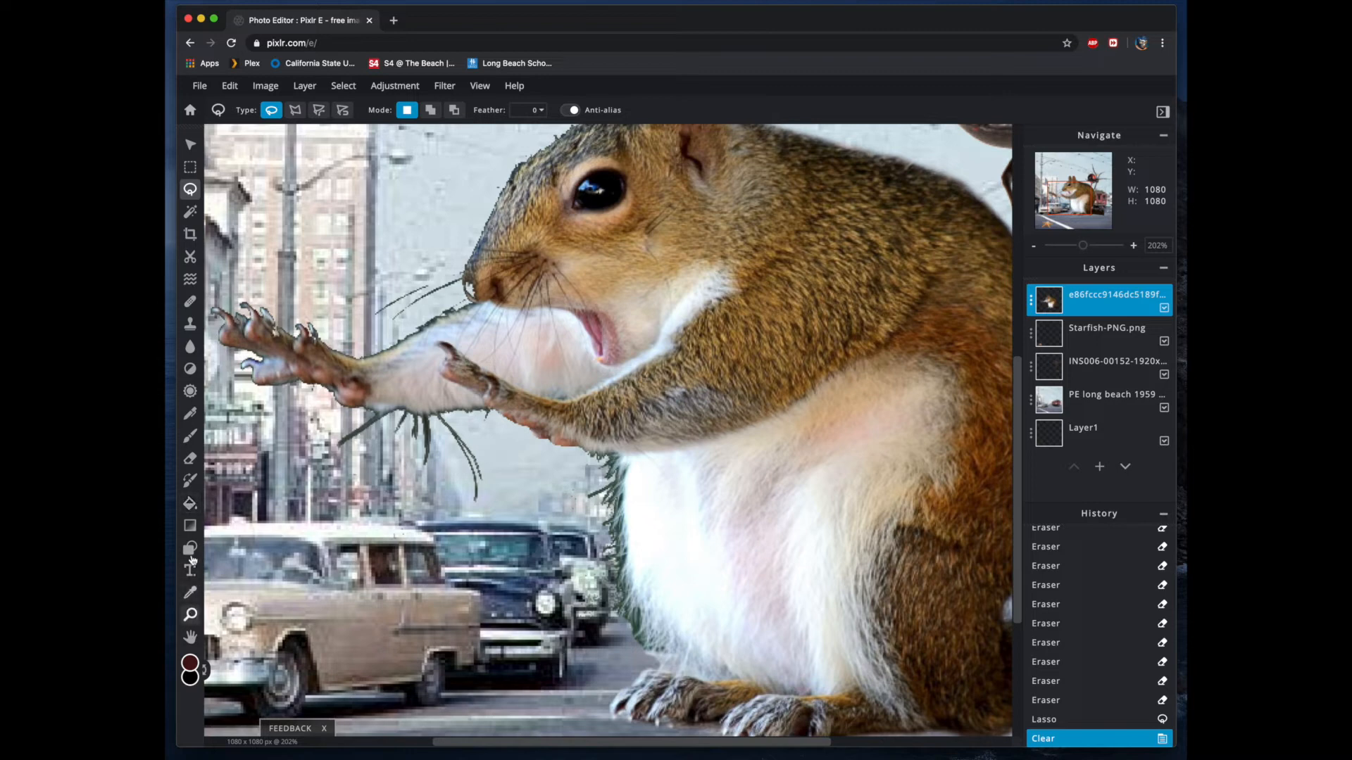
- Set the Eraser to 60% opacity with 25% brush softness
left_click(190, 459)
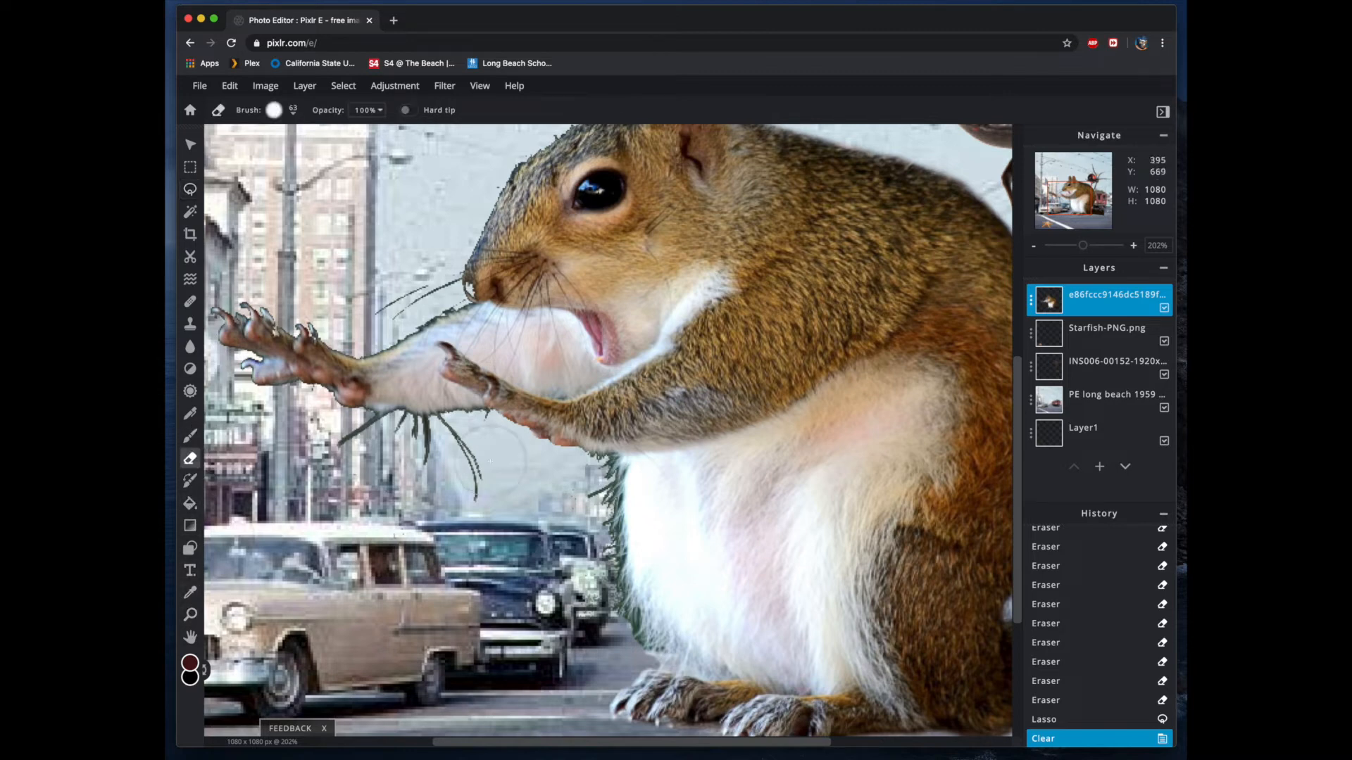
left_click(379, 110)
left_click_drag(381, 134, 339, 134)
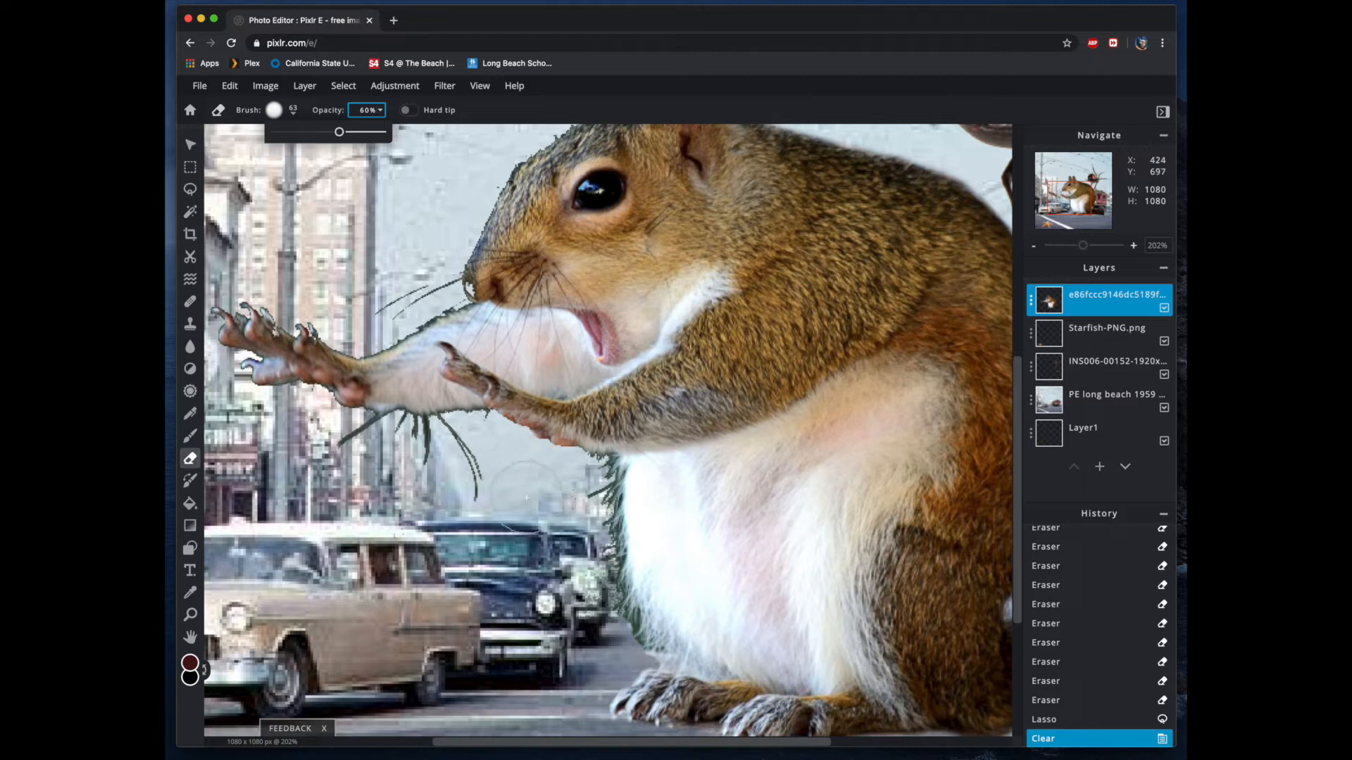
left_click(293, 111)
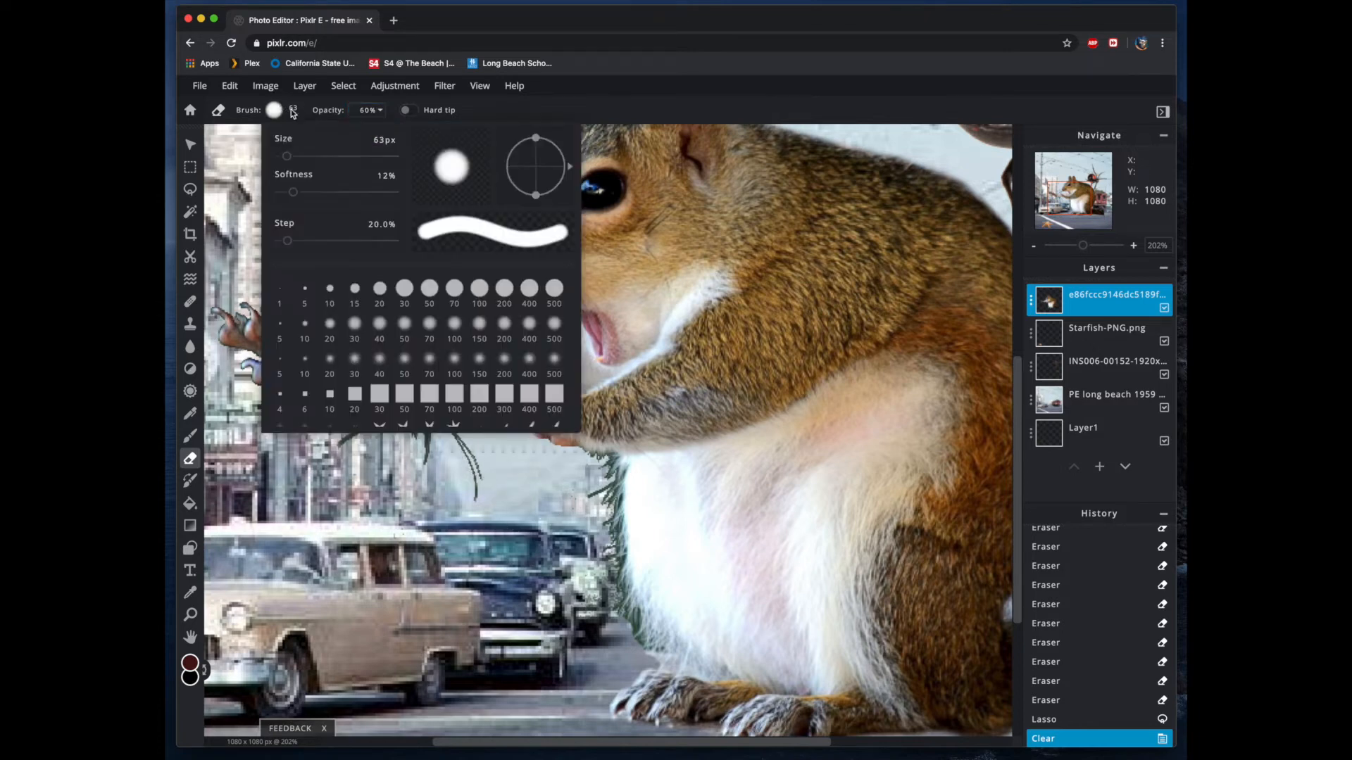
left_click_drag(293, 193, 310, 194)
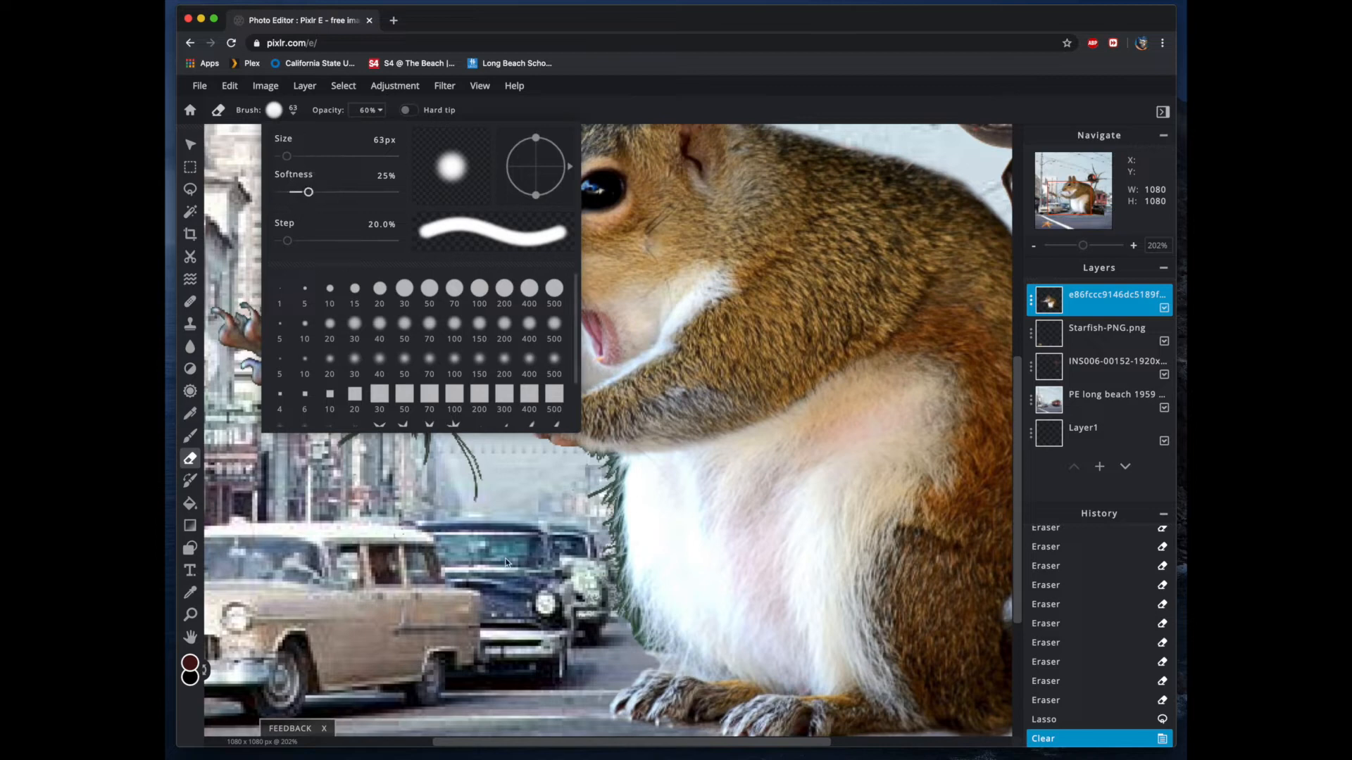
left_click(543, 618)
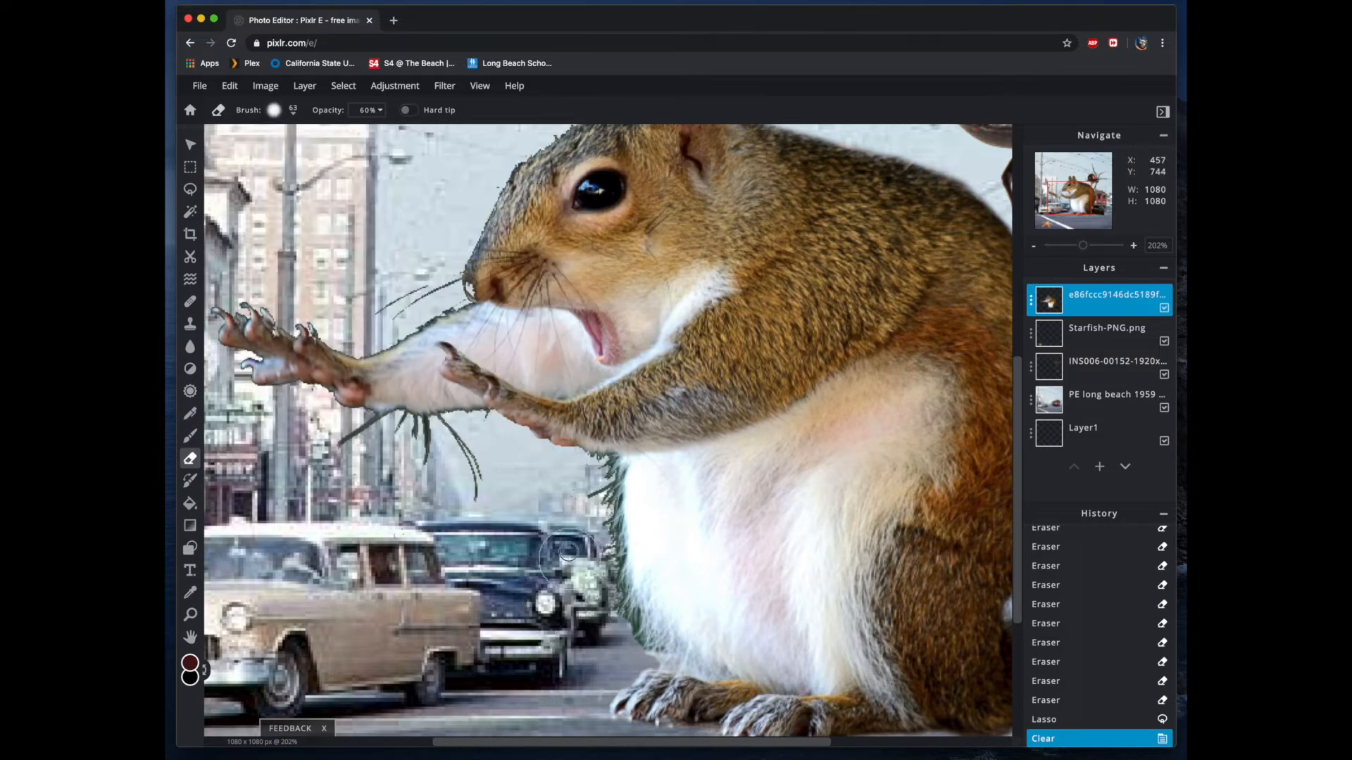
- Erase the dark fringe along the squirrel's chest and the stray hairs below and above its outstretched arm
mouse_move(607, 656)
left_mouse_down()
mouse_move(597, 600)
mouse_move(626, 658)
mouse_move(604, 630)
left_mouse_up()
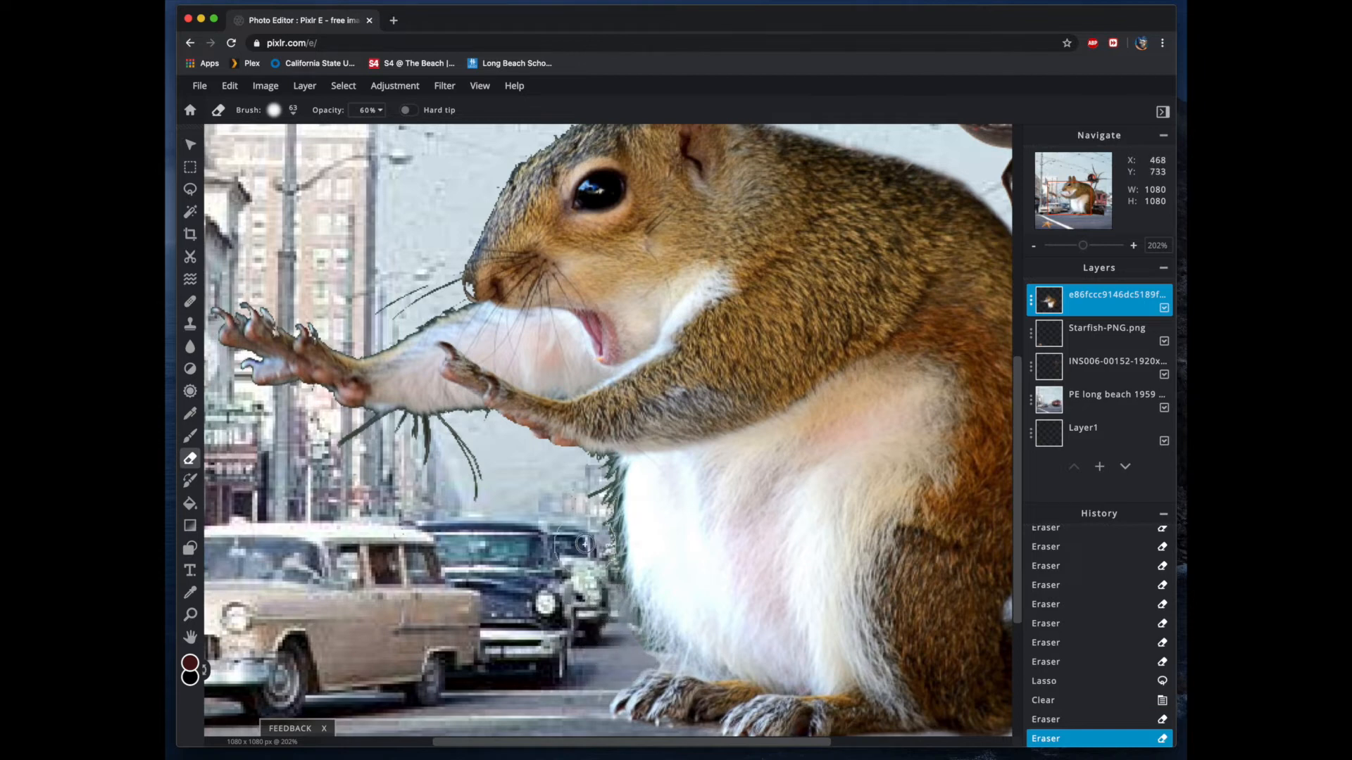
mouse_move(600, 577)
left_mouse_down()
mouse_move(589, 491)
mouse_move(606, 469)
mouse_move(626, 493)
mouse_move(595, 489)
left_mouse_up()
mouse_move(591, 514)
left_mouse_down()
mouse_move(590, 541)
mouse_move(619, 521)
mouse_move(574, 557)
left_mouse_up()
left_click_drag(612, 557, 609, 617)
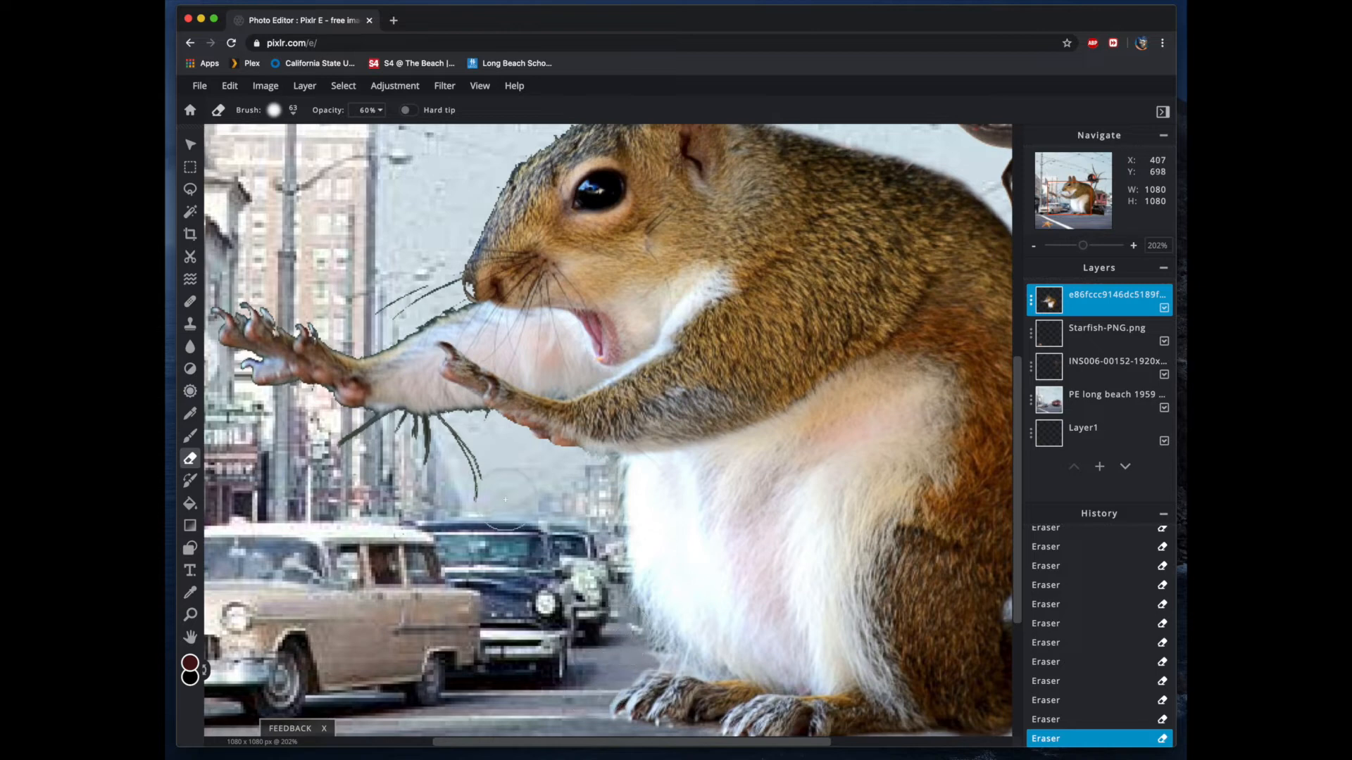
mouse_move(476, 476)
left_mouse_down()
mouse_move(443, 440)
mouse_move(474, 432)
mouse_move(356, 450)
mouse_move(464, 438)
mouse_move(342, 438)
mouse_move(293, 411)
left_mouse_up()
mouse_move(415, 301)
left_mouse_down()
mouse_move(423, 313)
mouse_move(397, 322)
left_mouse_up()
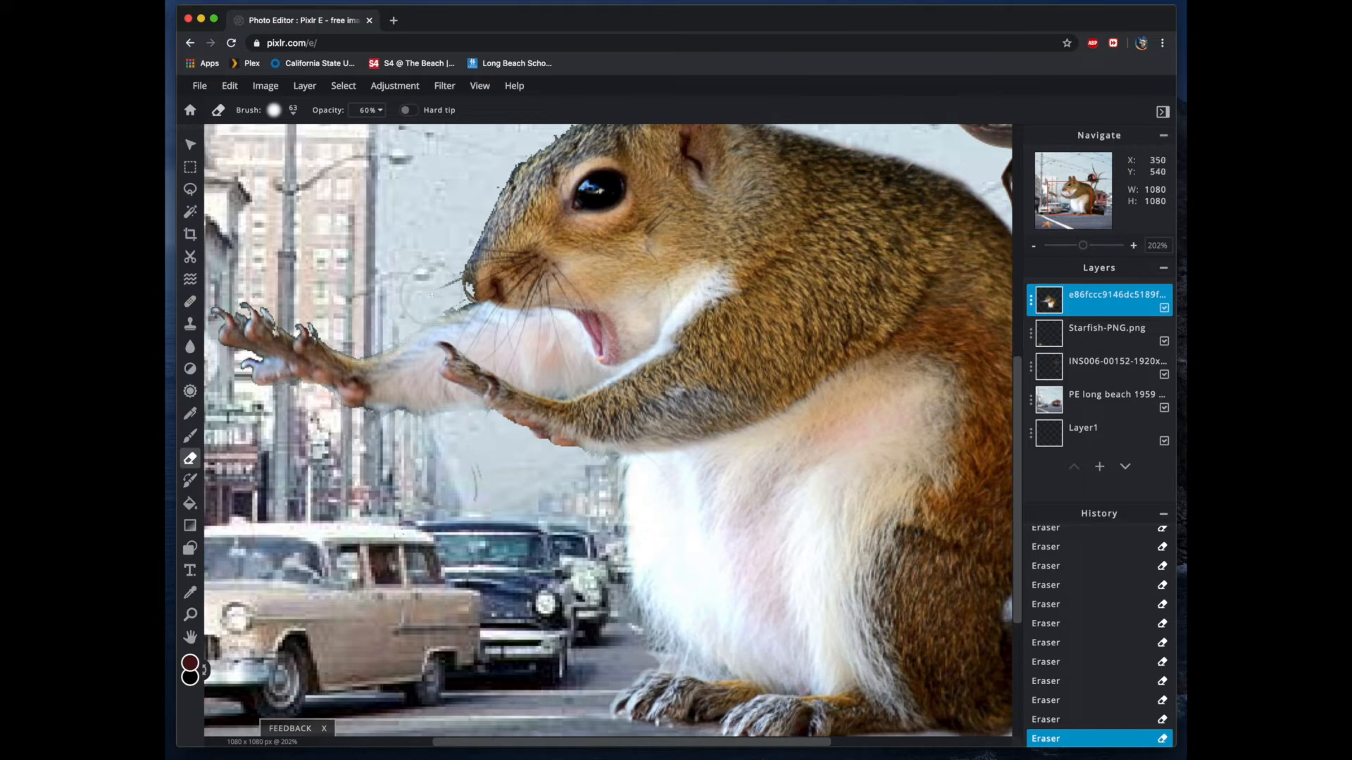
- Set the Eraser to 24 px and soften the jagged edges along the squirrel's head and far ear
left_click(295, 113)
left_click_drag(286, 158, 281, 156)
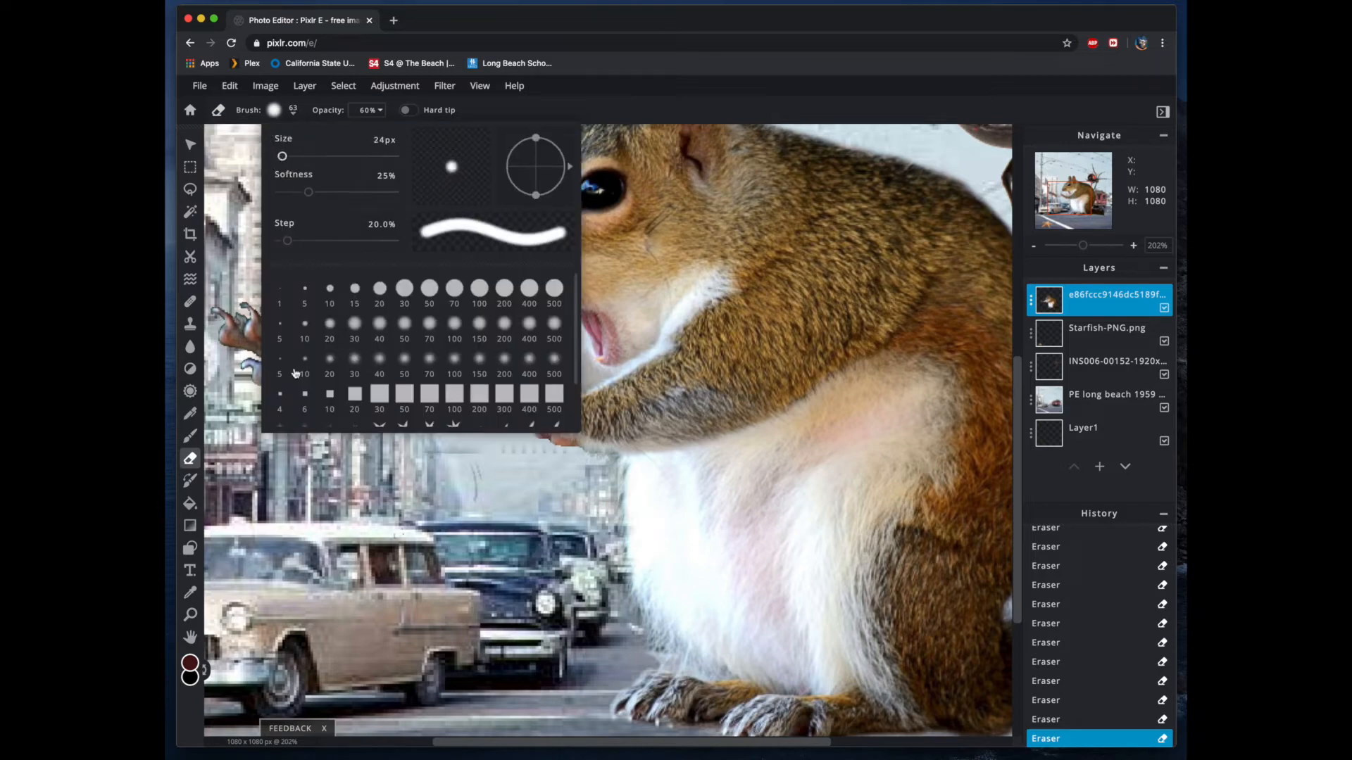
left_click(440, 292)
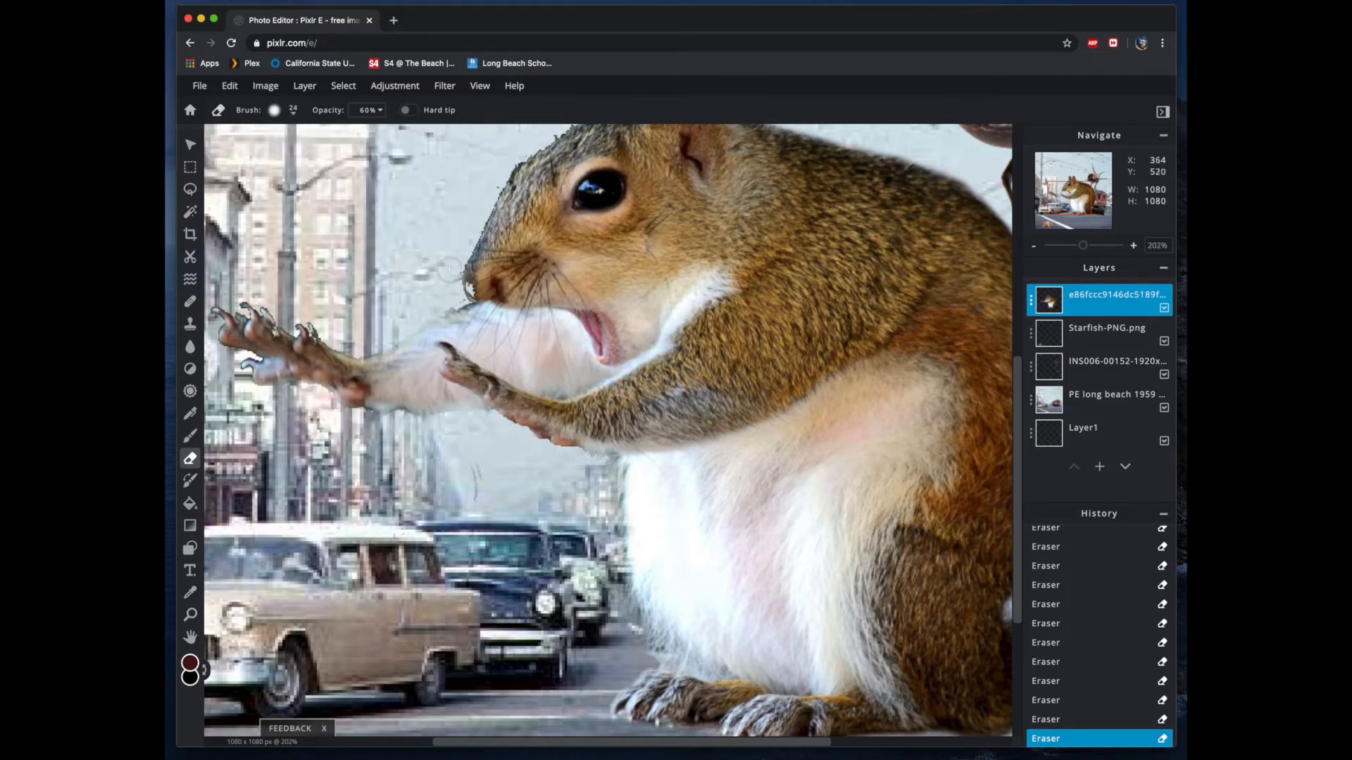
scroll(448, 269, "down", 3)
scroll(469, 295, "up", 5)
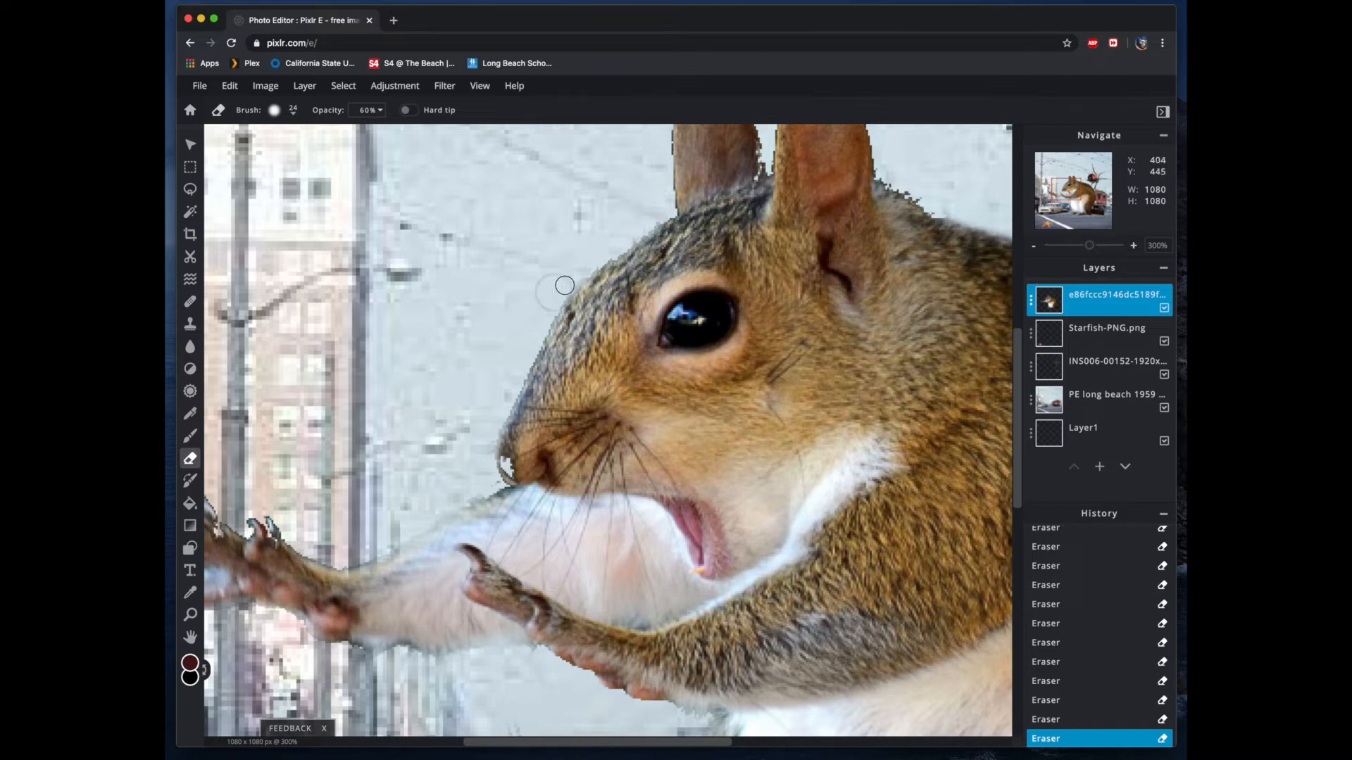
scroll(653, 201, "down", 2)
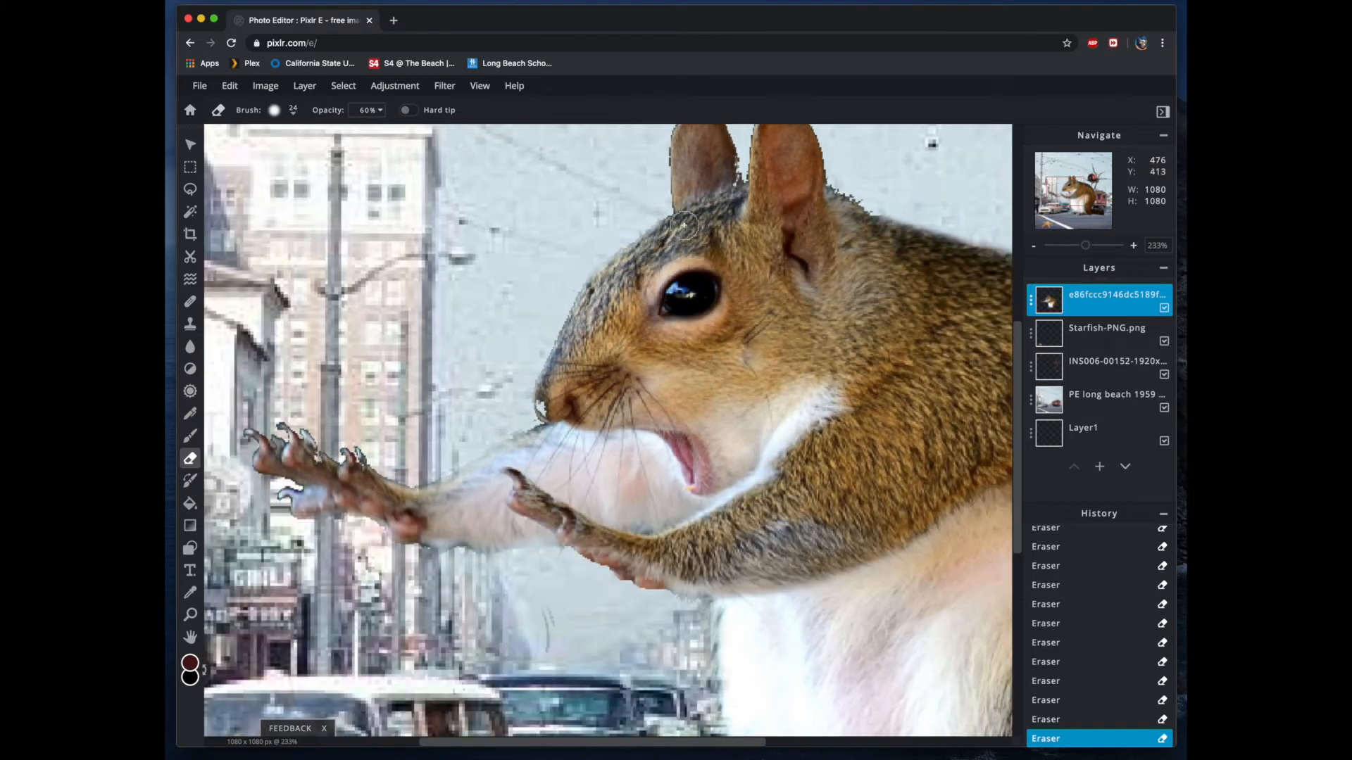
scroll(828, 283, "up", 5)
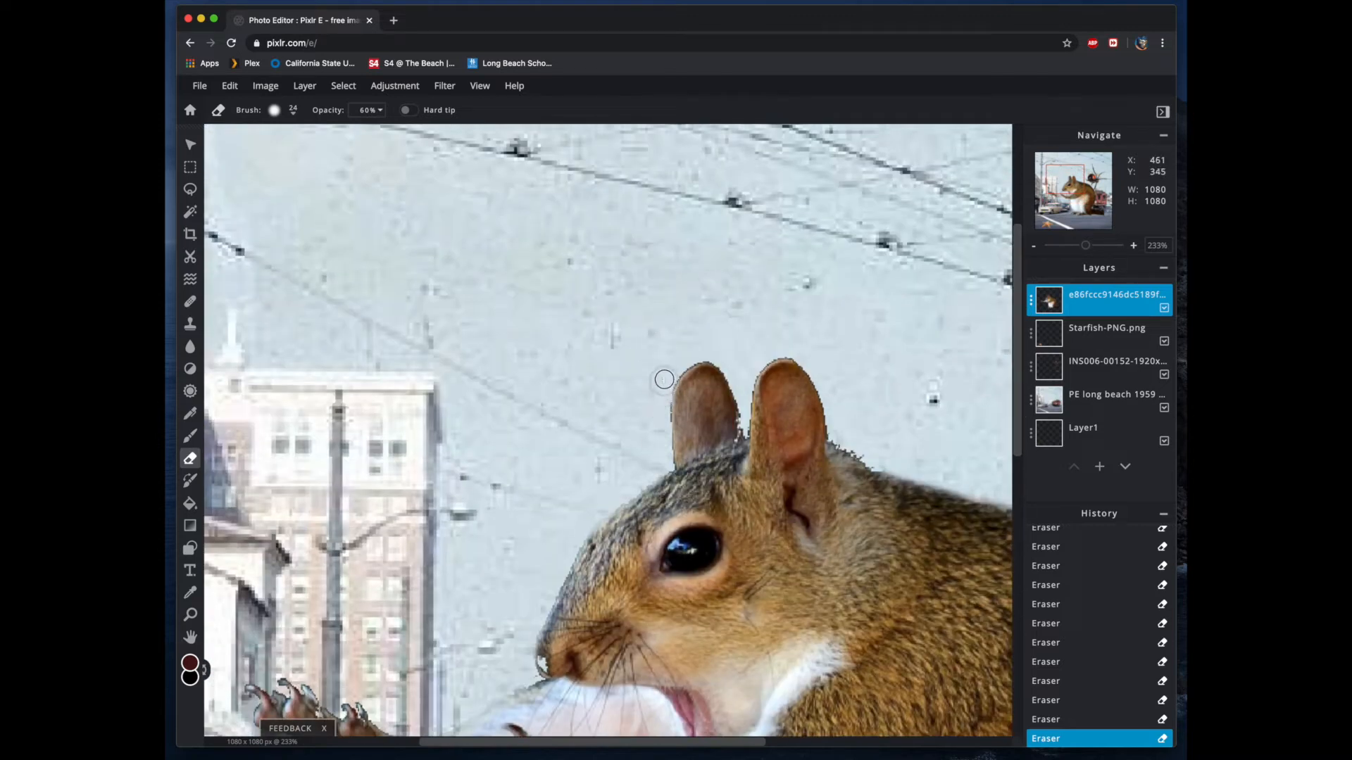
mouse_move(680, 356)
left_mouse_down()
mouse_move(701, 348)
mouse_move(668, 378)
mouse_move(659, 445)
left_mouse_up()
- Reduce the Eraser size further and clean up the fringe around the claws of the outstretched paw
scroll(295, 698, "up", 3)
left_click(274, 109)
left_click(292, 289)
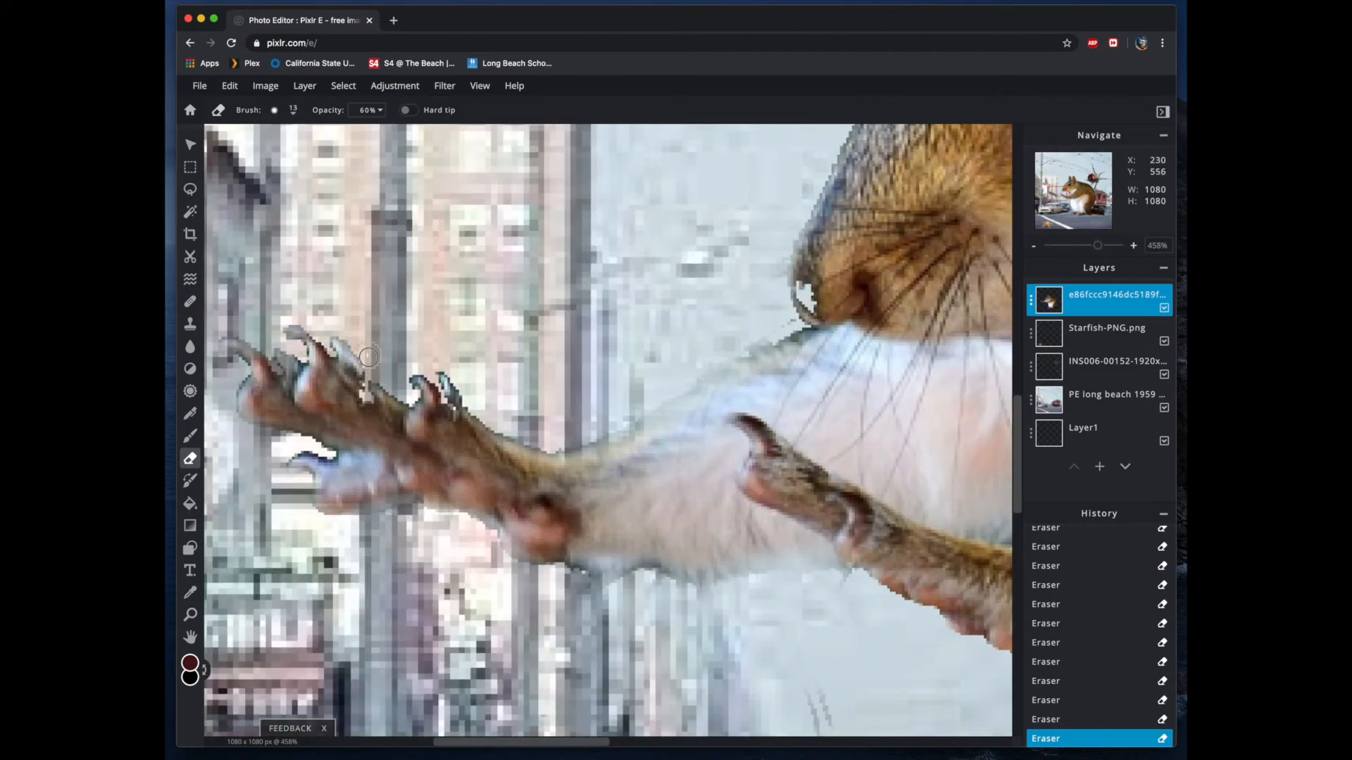
key("ctrl+0")
key("v")
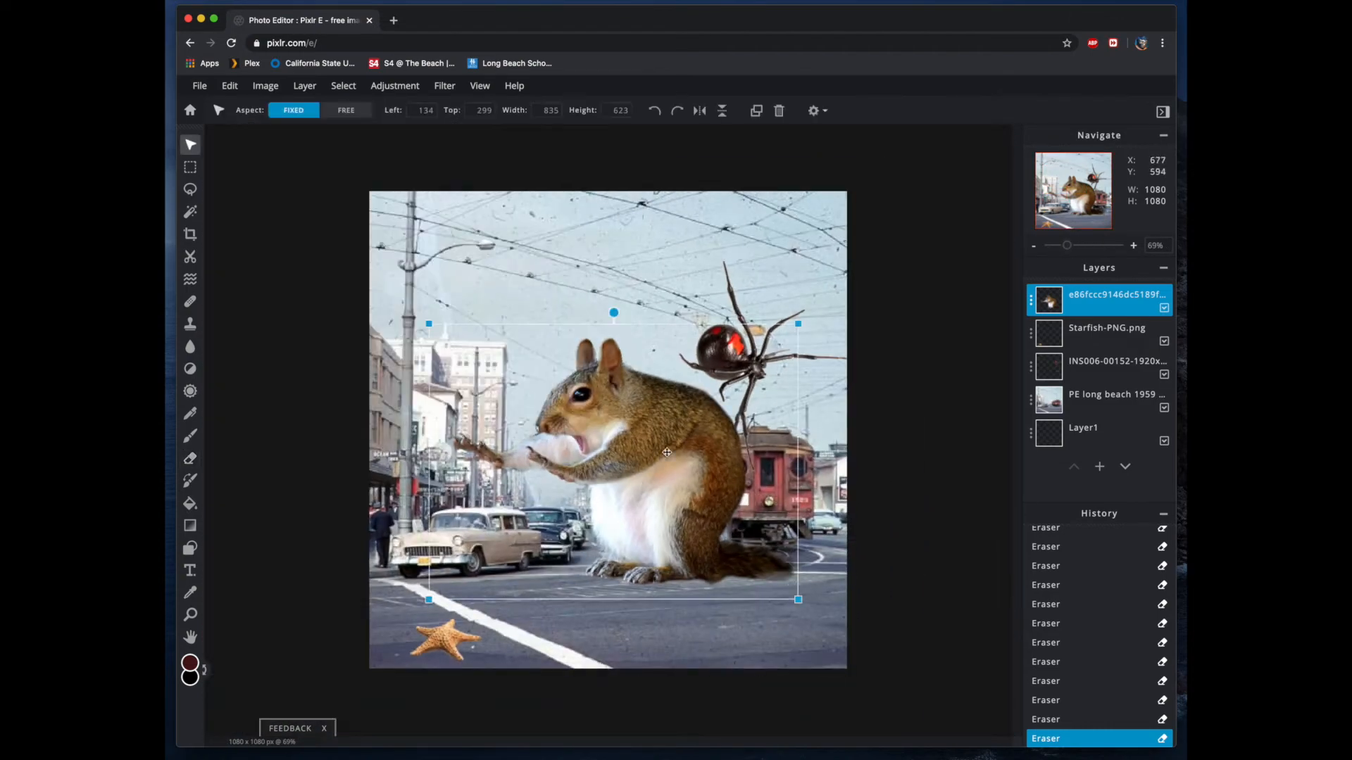
left_click_drag(448, 311, 638, 442)
left_click_drag(756, 504, 747, 507)
key("ctrl+z")
key("ctrl+z")
key("ctrl+z")
key("ctrl+z")
key("ctrl+z")
- Shrink the squirrel to about 385 × 287 px and place it on the street in front of the red streetcar
left_click_drag(654, 442, 684, 470)
left_click_drag(830, 355, 632, 504)
left_click_drag(570, 560, 733, 512)
mouse_move(771, 505)
left_mouse_down()
mouse_move(724, 509)
mouse_move(744, 503)
left_mouse_up()
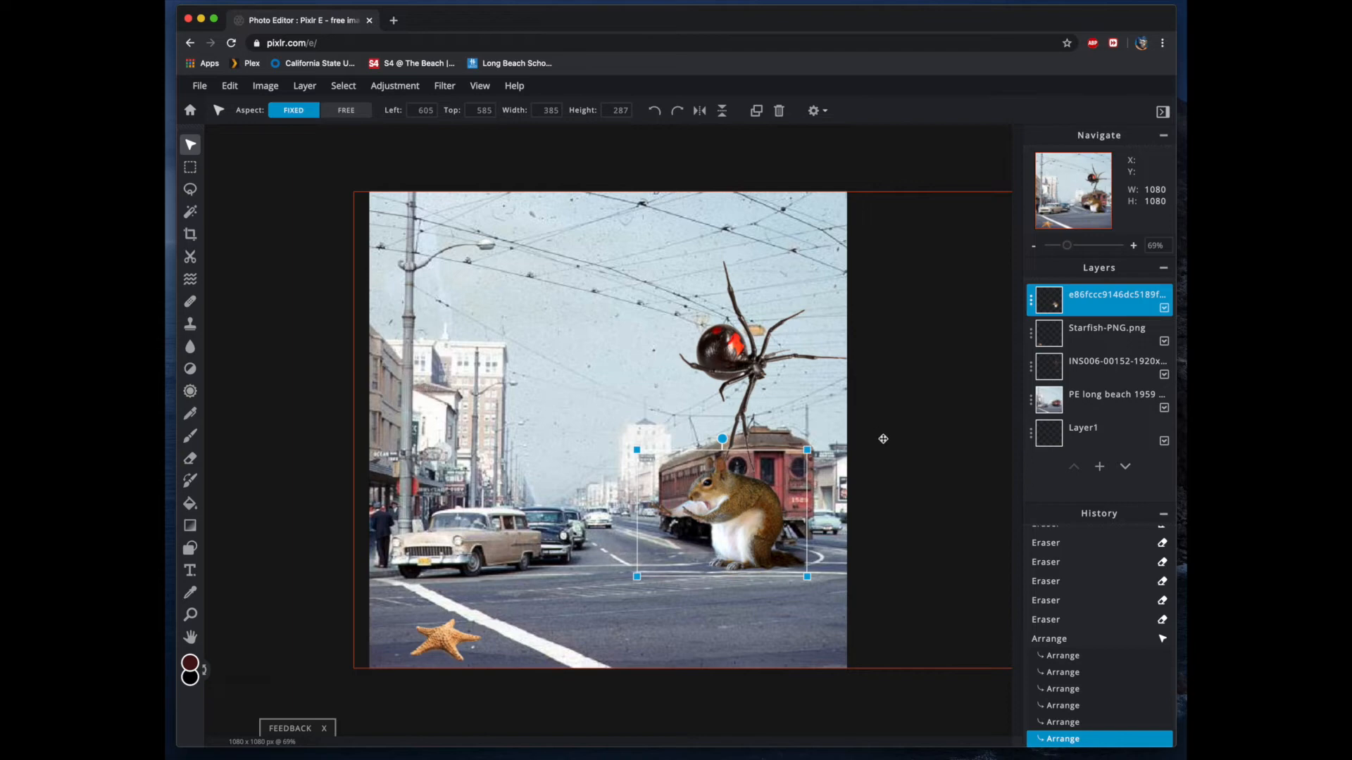
left_click(293, 275)
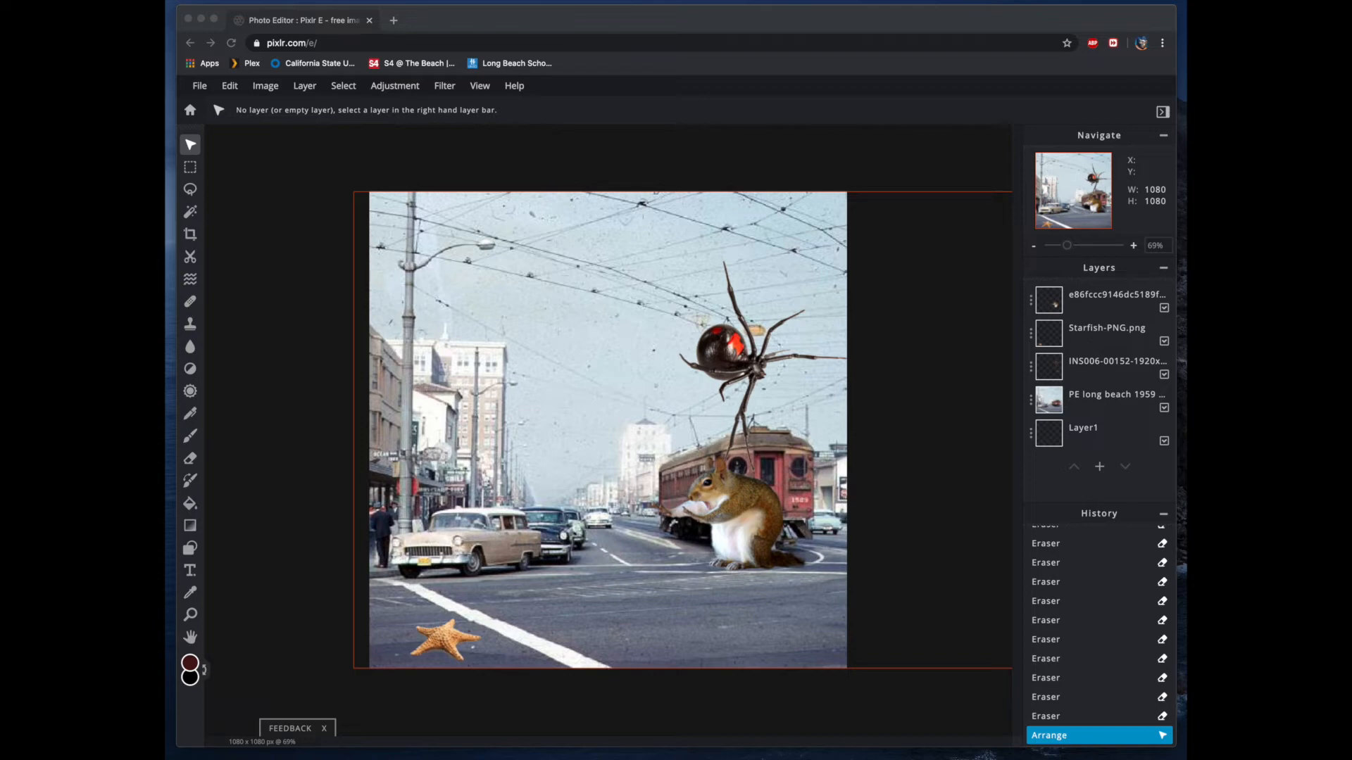
- Add the vintage Lysol advertisement image to the collage, shrink it to about 476 × 1036 px and centre it on the canvas
left_click_drag(1183, 380, 644, 412)
left_click(735, 431)
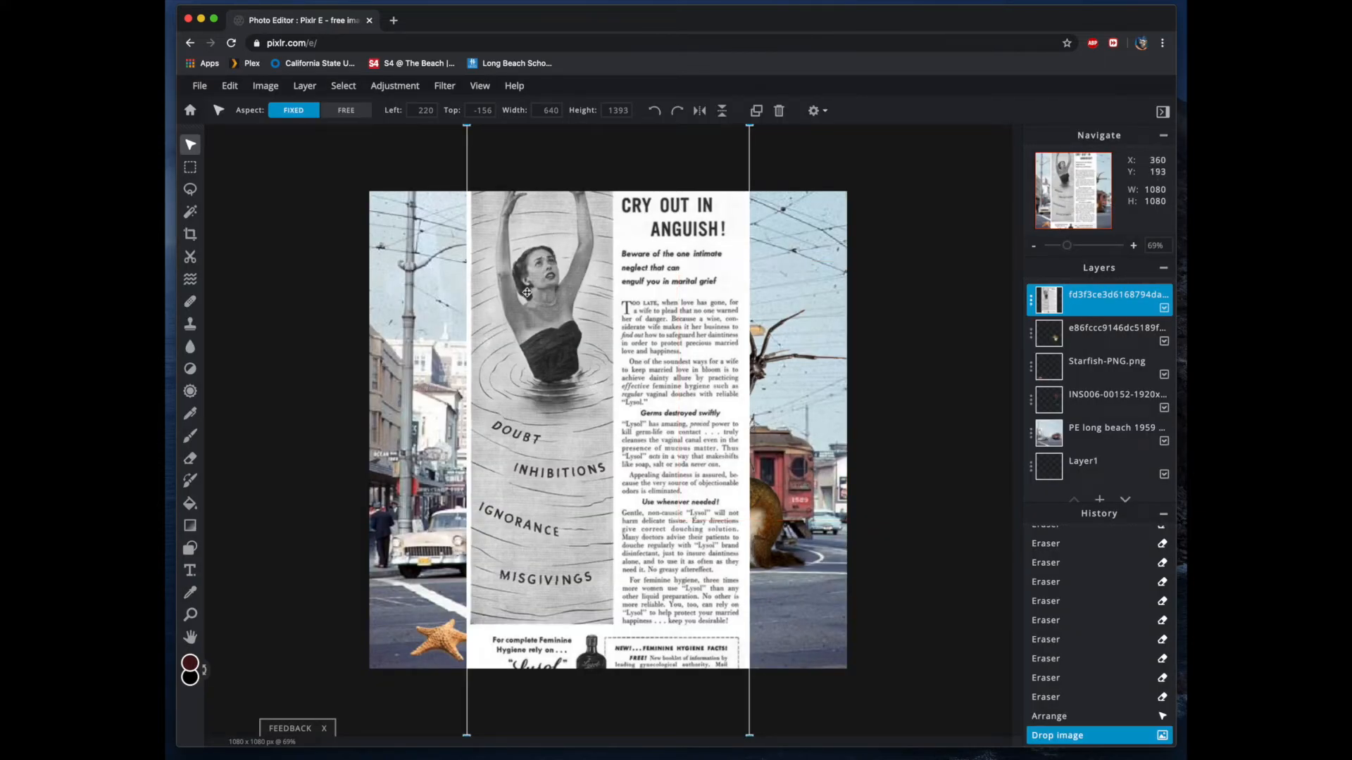
left_click_drag(667, 275, 662, 413)
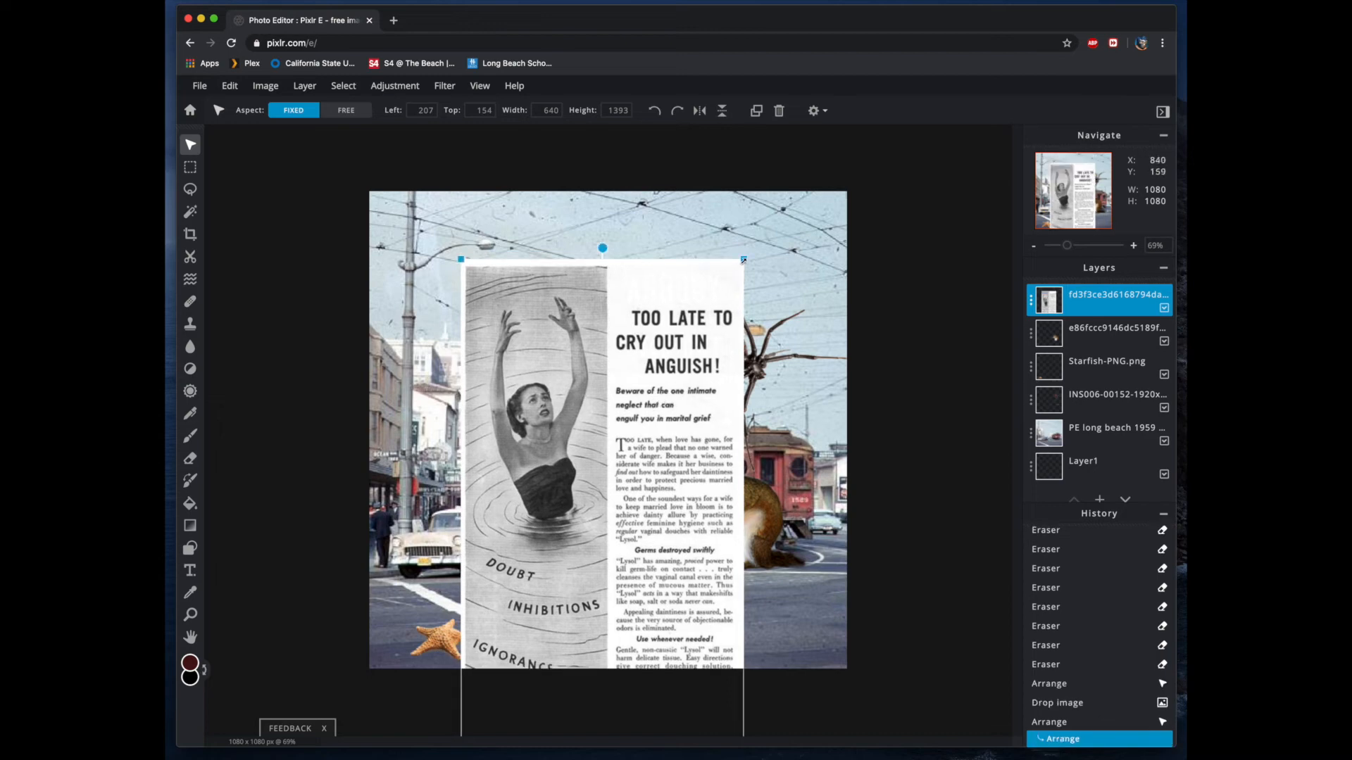
left_click_drag(744, 259, 720, 169)
left_click_drag(674, 262, 638, 344)
mouse_move(690, 263)
left_mouse_down()
mouse_move(718, 239)
mouse_move(676, 274)
left_mouse_up()
left_click_drag(721, 193, 710, 213)
left_click_drag(656, 376, 657, 365)
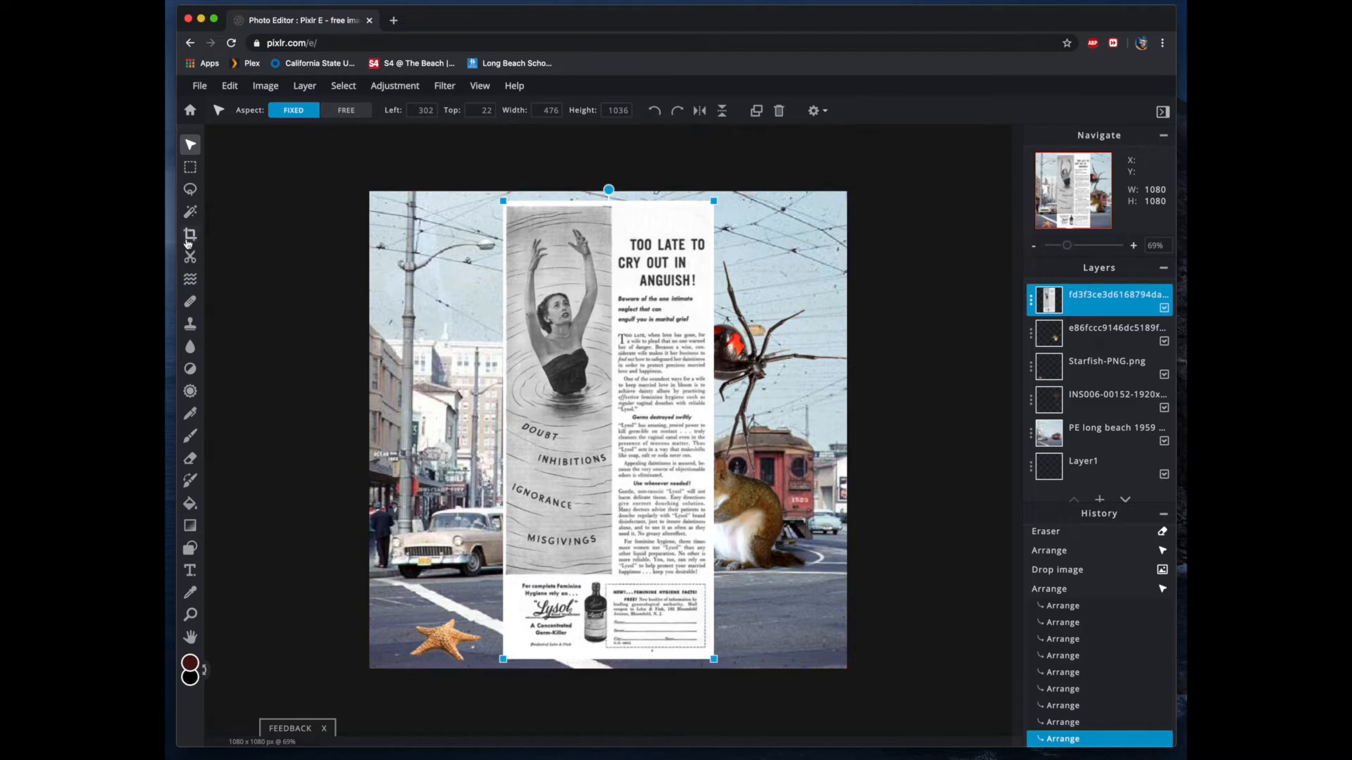
- Clear the advertisement's lower part and its text column with rectangular marquee selections, deselecting after each
left_click(191, 168)
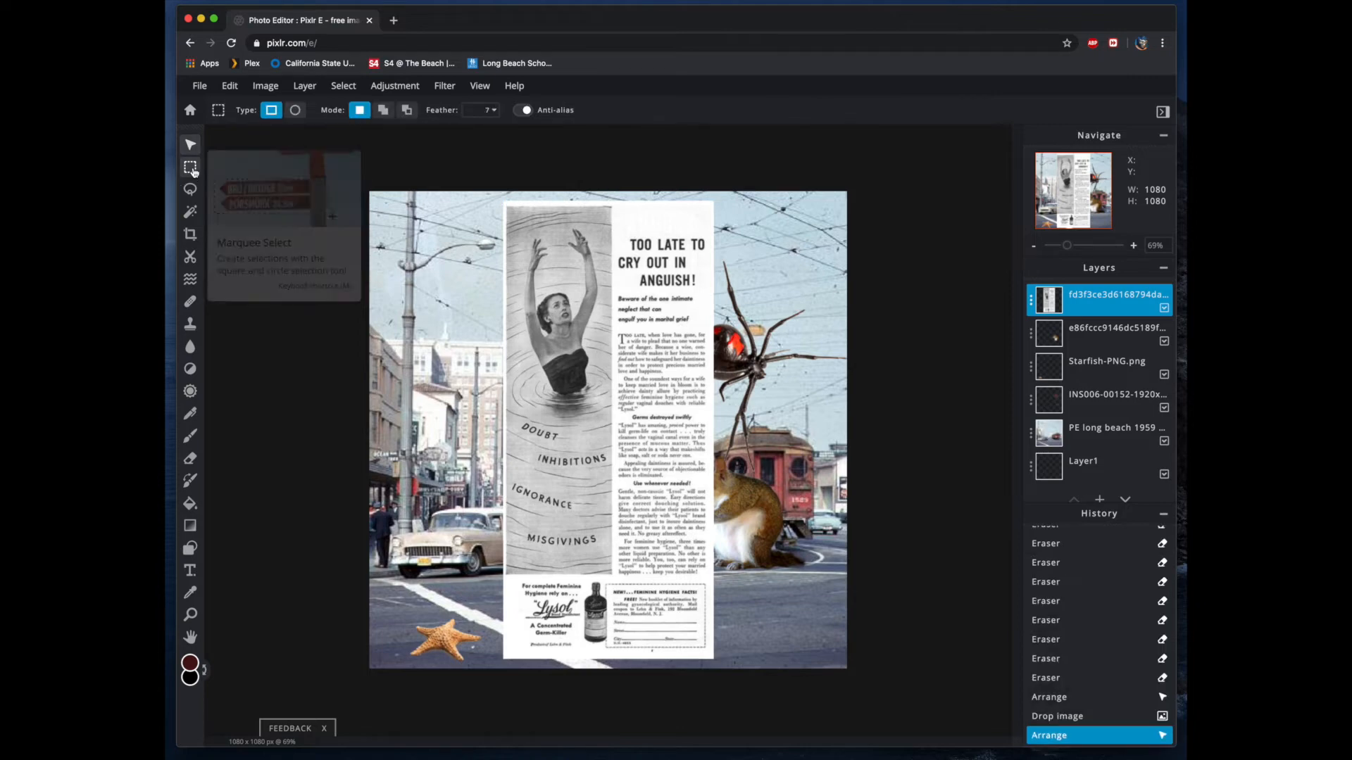
left_click_drag(485, 408, 748, 660)
key("Delete")
key("ctrl+d")
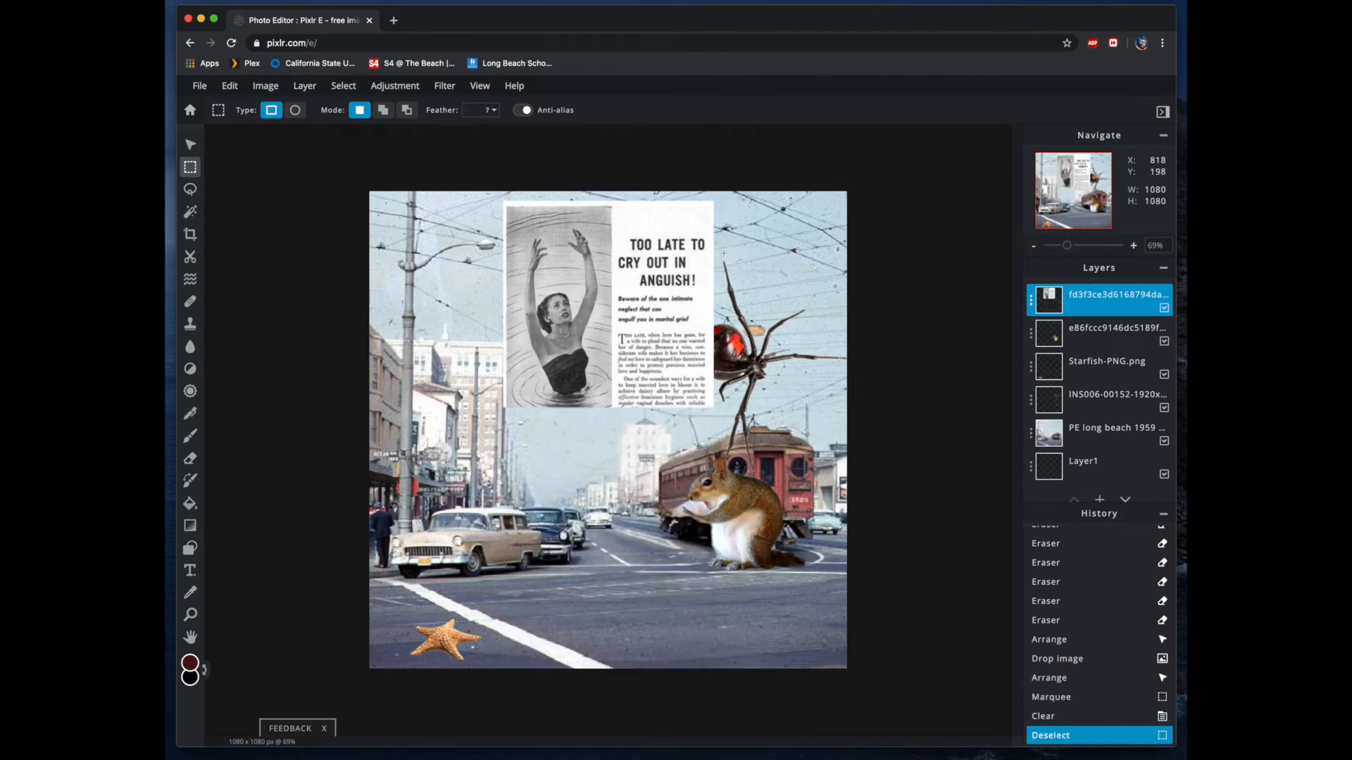
left_click_drag(604, 199, 725, 416)
key("Delete")
key("ctrl+d")
- Trim the top and left margins off the woman's picture with marquee selections, deselecting after each
left_click_drag(485, 196, 615, 223)
key("Delete")
key("ctrl+d")
left_click_drag(489, 210, 517, 423)
key("Delete")
key("ctrl+d")
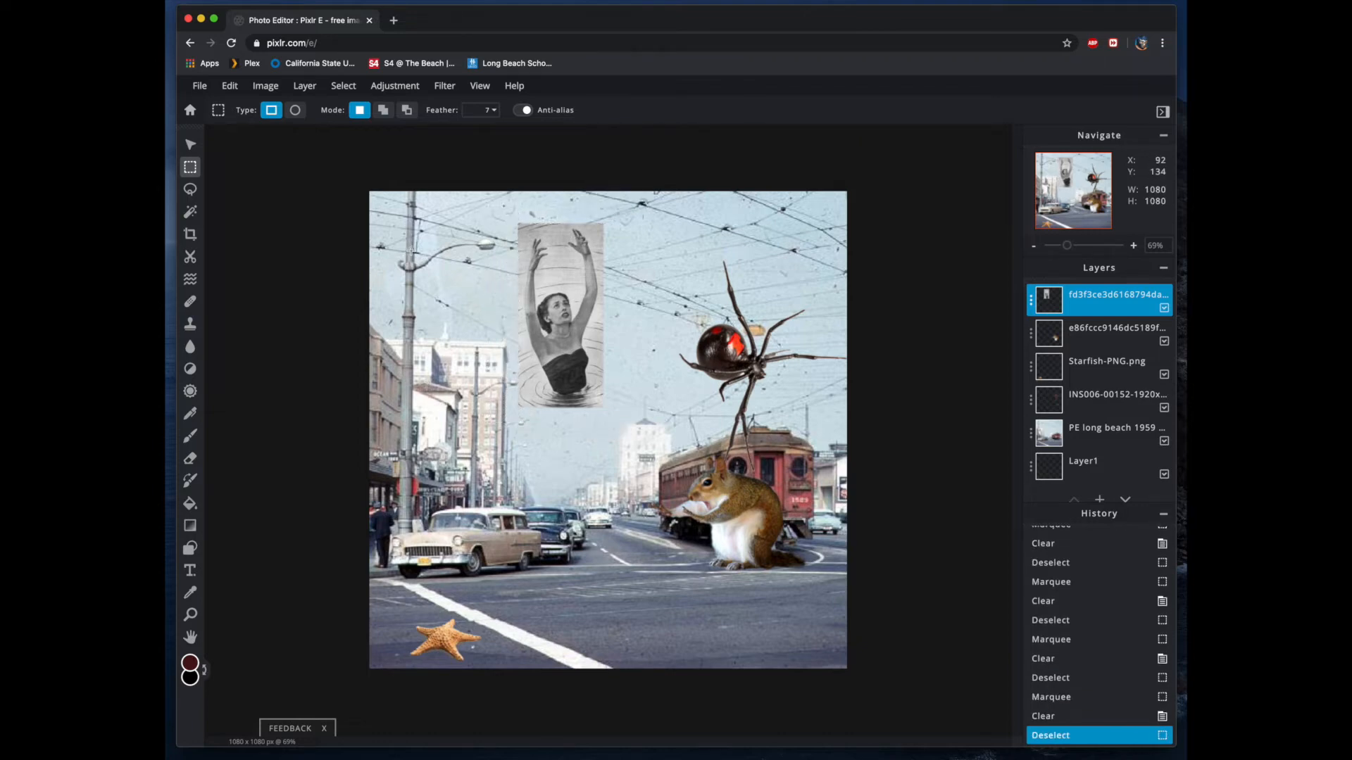
- Enlarge the woman's picture to about 464 × 984 px and position it just right of the canvas centre
left_click(190, 145)
left_click_drag(556, 298, 554, 329)
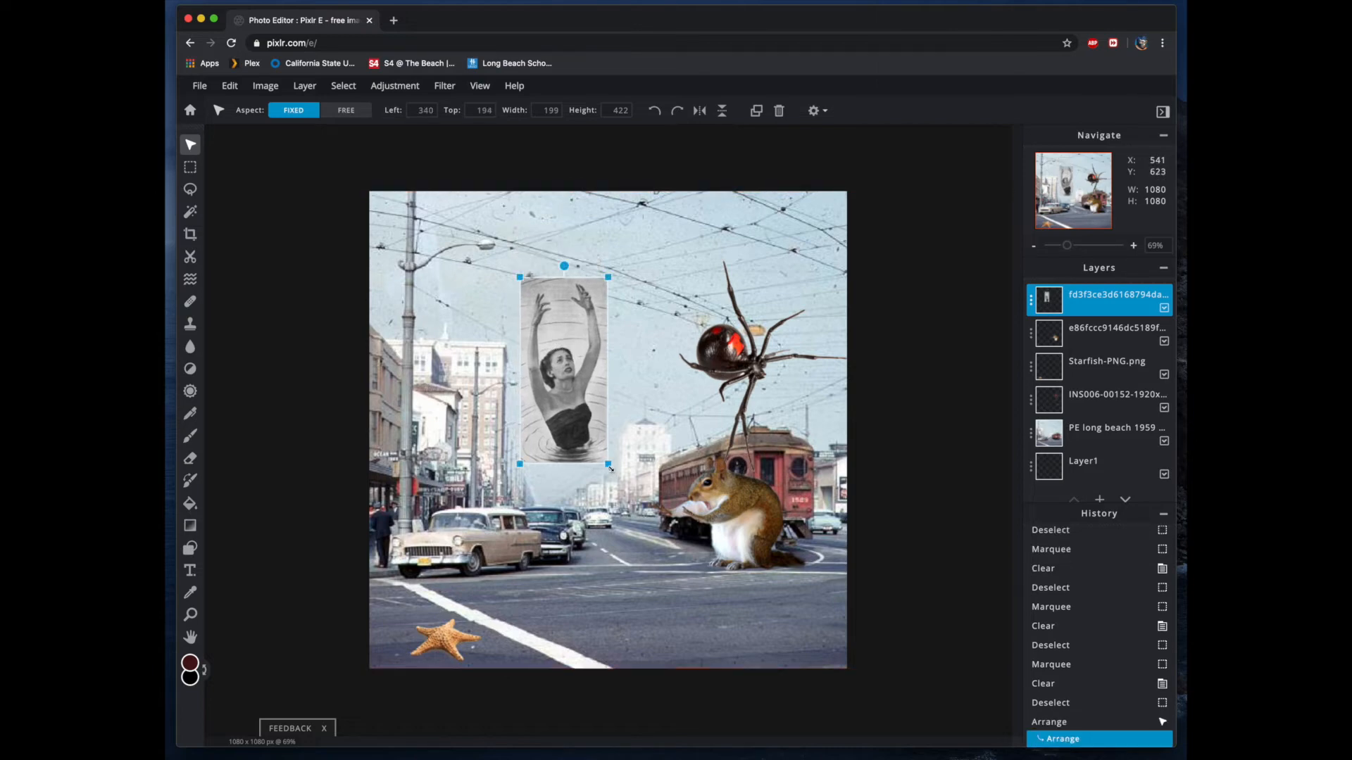
left_click_drag(605, 461, 710, 652)
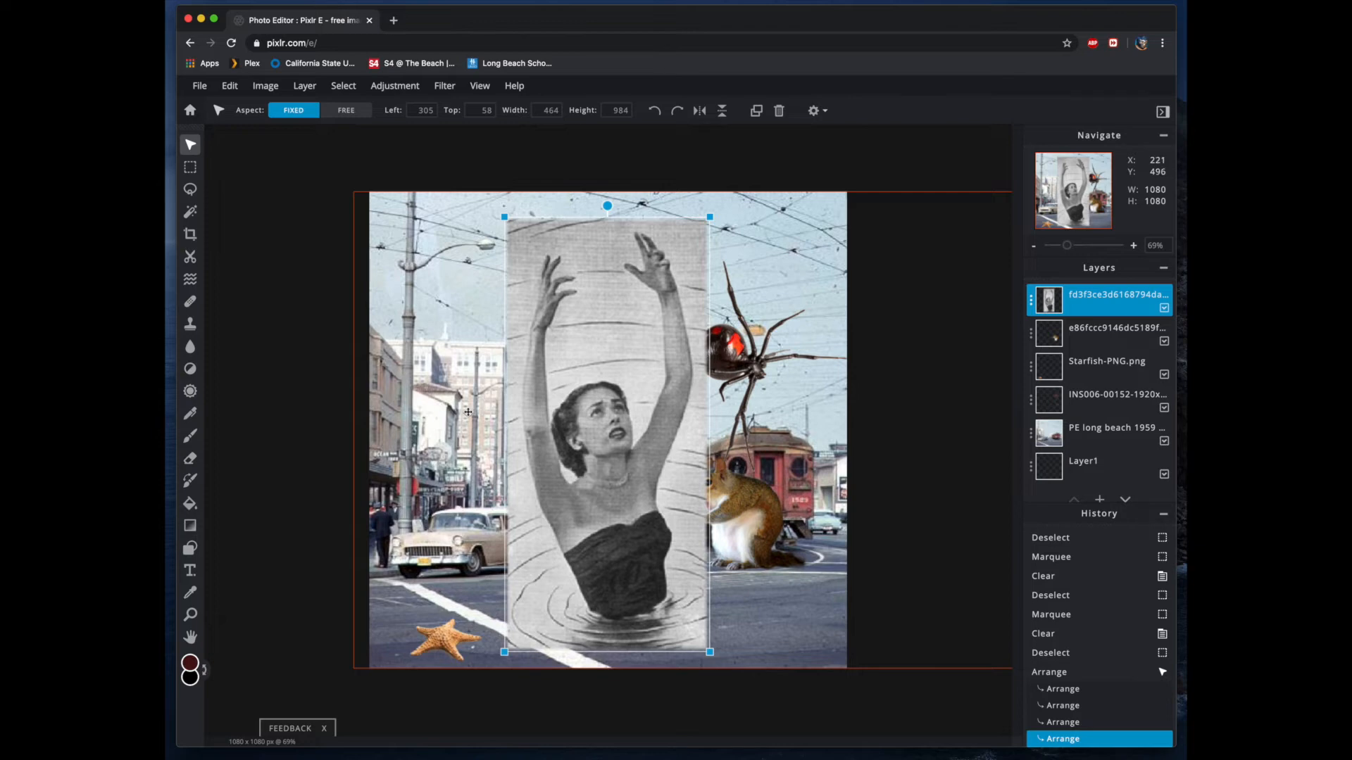
left_click_drag(617, 417, 631, 419)
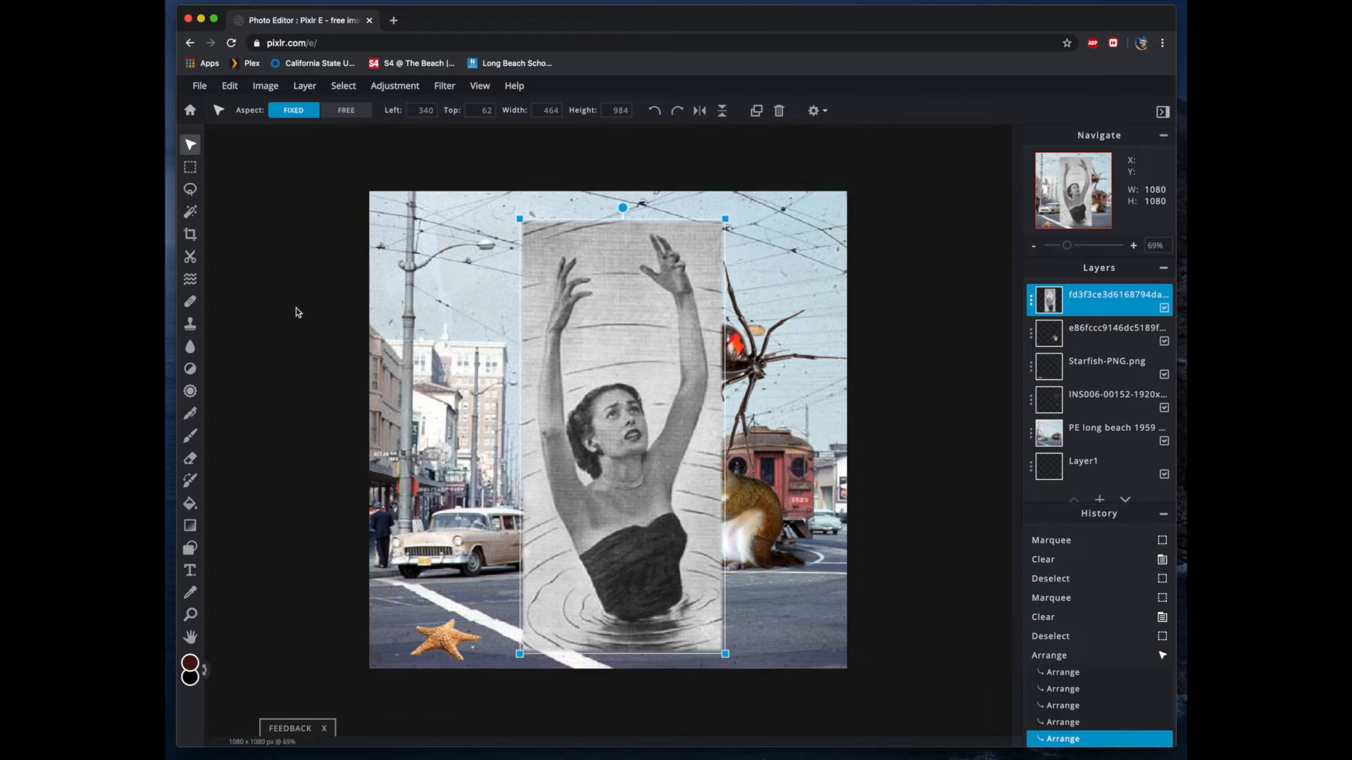
- Lasso and clear the small background gap between the woman's hair and her raised arm
left_click(190, 189)
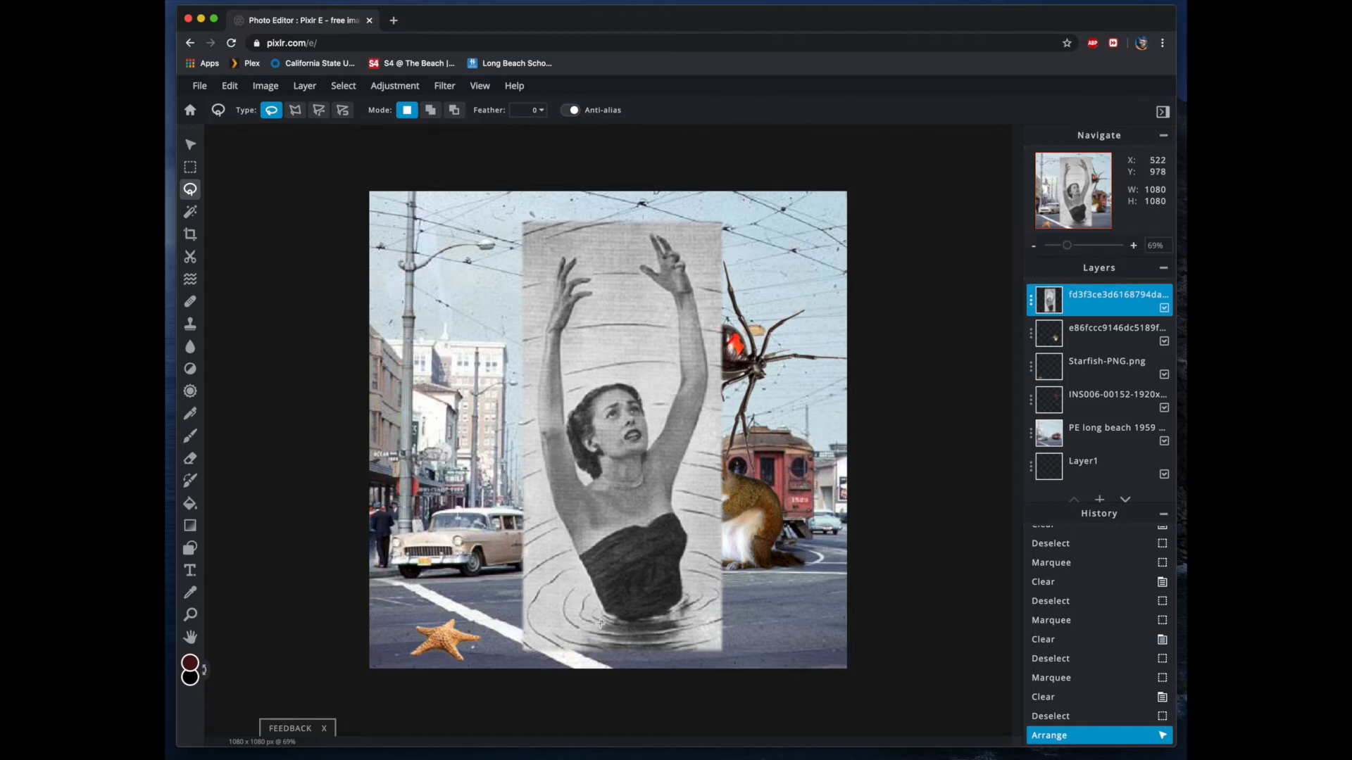
scroll(600, 623, "down", 1)
scroll(600, 623, "up", 5)
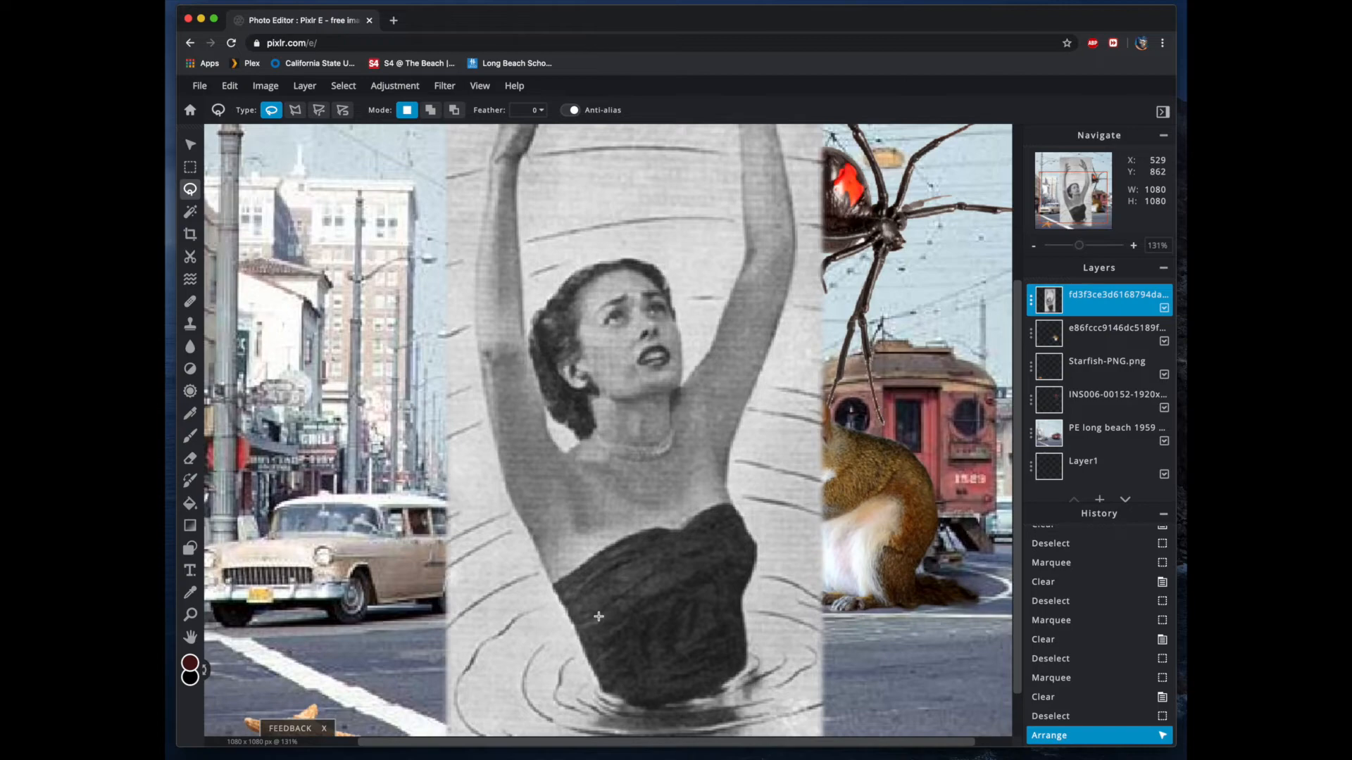
scroll(598, 617, "up", 5)
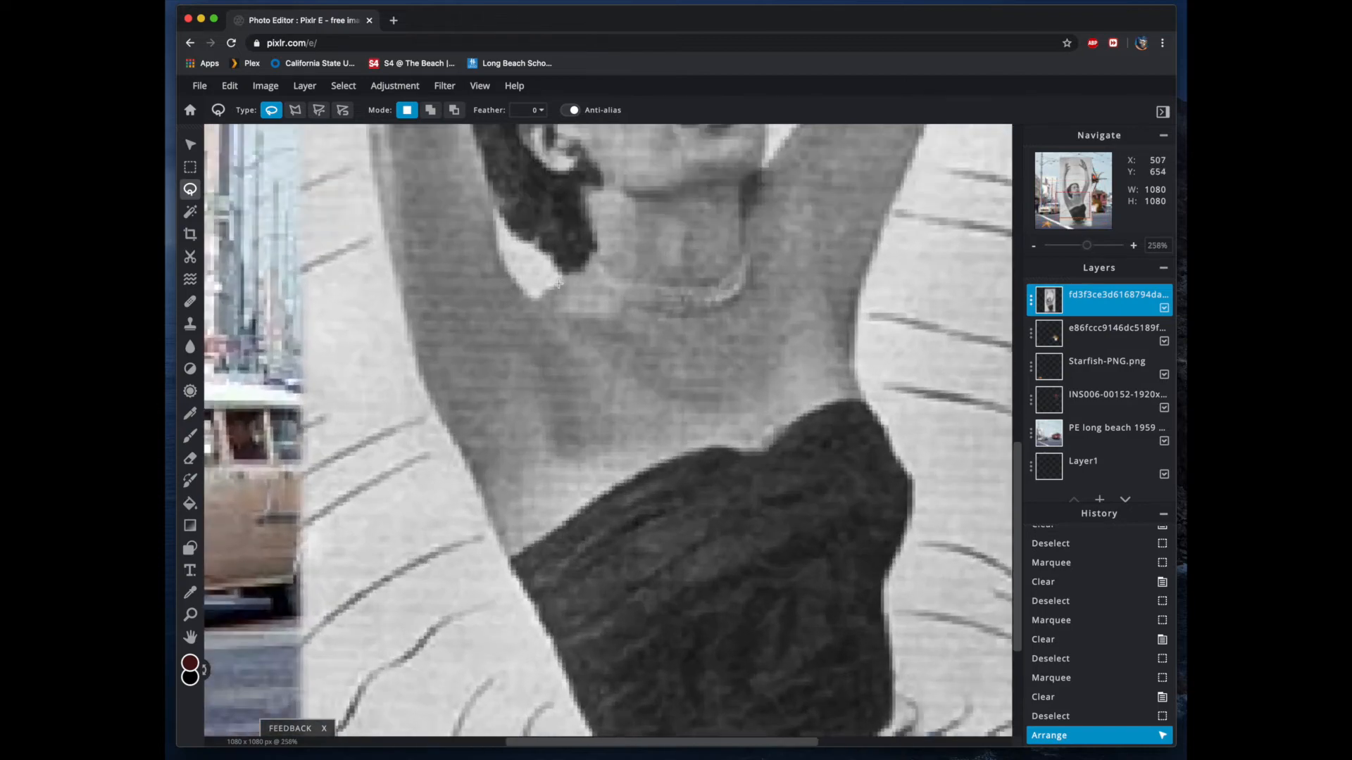
mouse_move(534, 299)
left_mouse_down()
mouse_move(562, 271)
mouse_move(501, 210)
mouse_move(495, 245)
mouse_move(514, 286)
mouse_move(548, 303)
left_mouse_up()
key("Delete")
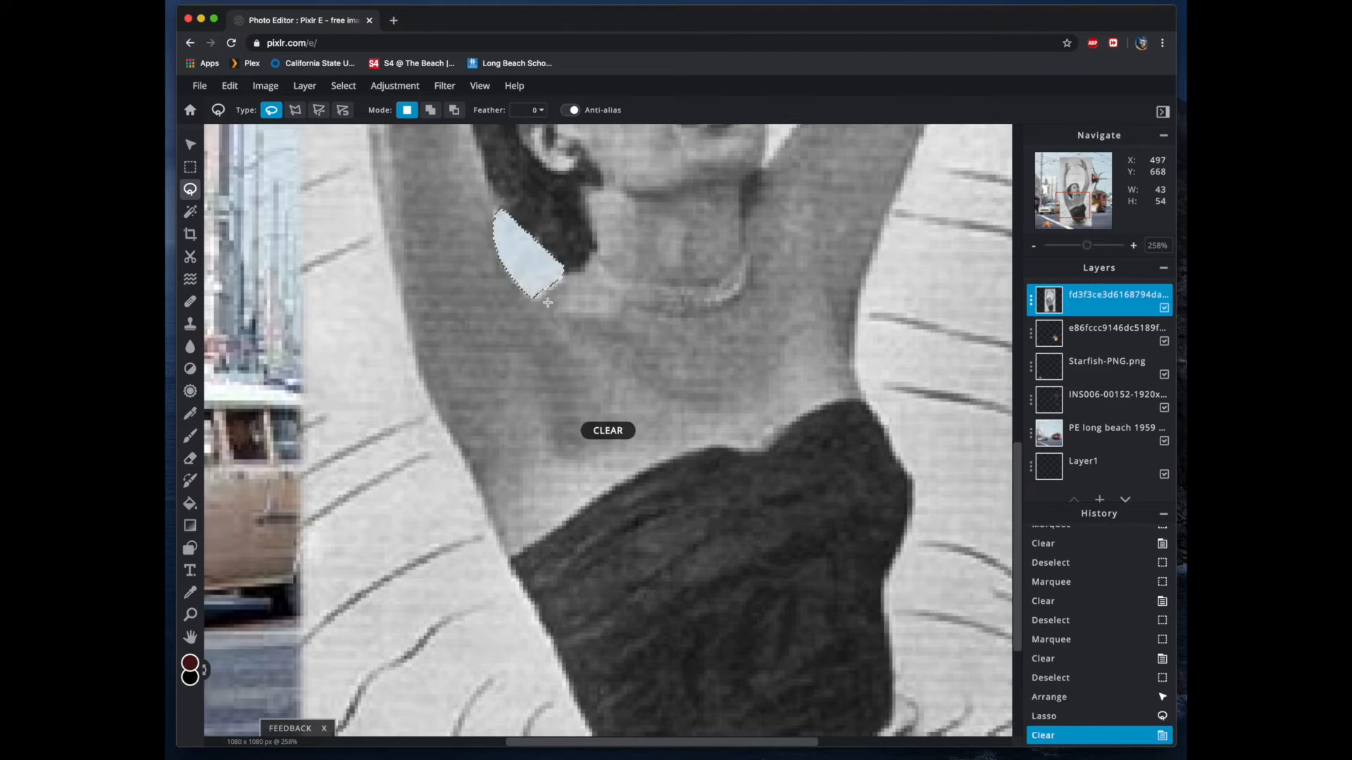
- Lasso and clear the background around the woman's head between her two raised arms
scroll(753, 211, "down", 2)
scroll(753, 211, "up", 2)
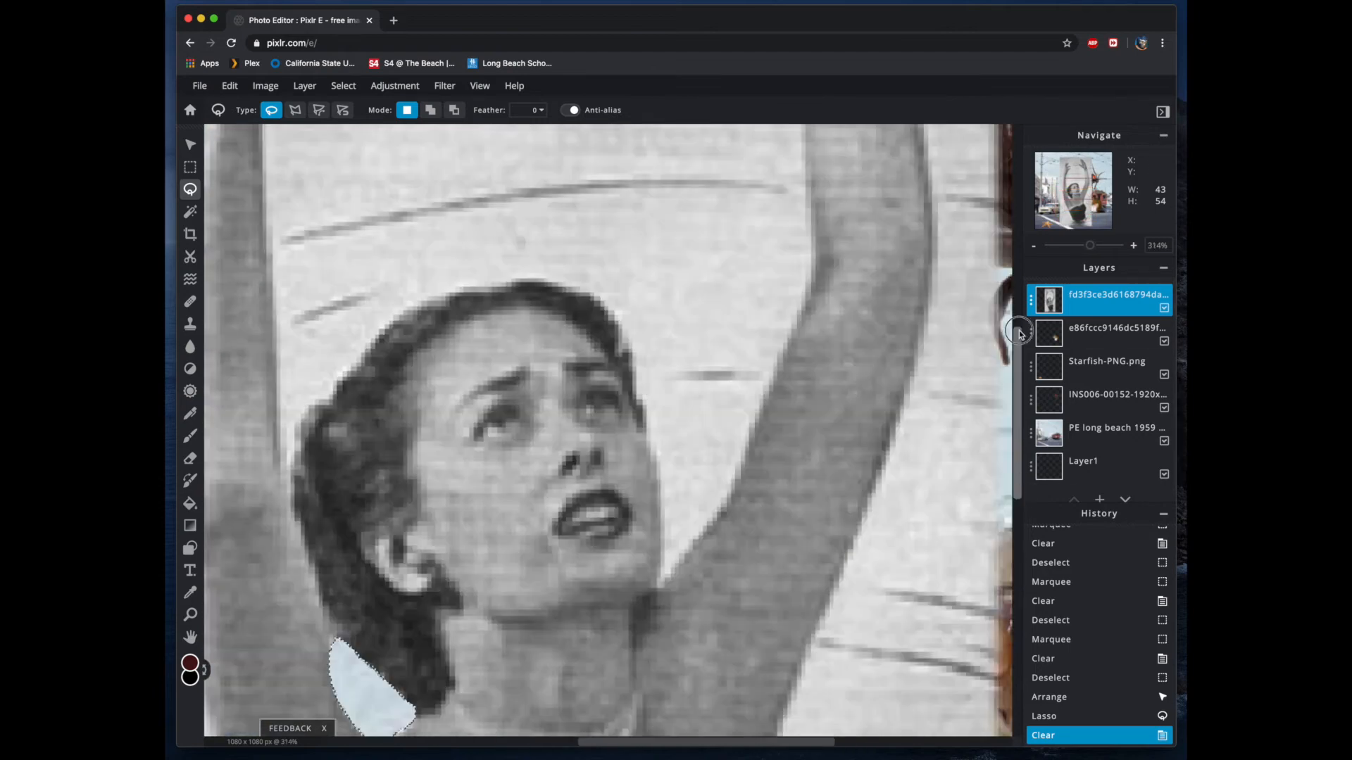
mouse_move(658, 584)
left_mouse_down()
mouse_move(648, 408)
mouse_move(624, 337)
mouse_move(581, 290)
mouse_move(505, 283)
mouse_move(398, 317)
mouse_move(308, 418)
mouse_move(294, 470)
mouse_move(264, 173)
mouse_move(442, 138)
mouse_move(783, 197)
mouse_move(811, 272)
mouse_move(731, 495)
mouse_move(662, 573)
left_mouse_up()
key("Delete")
scroll(931, 461, "down", 1)
scroll(932, 461, "down", 4)
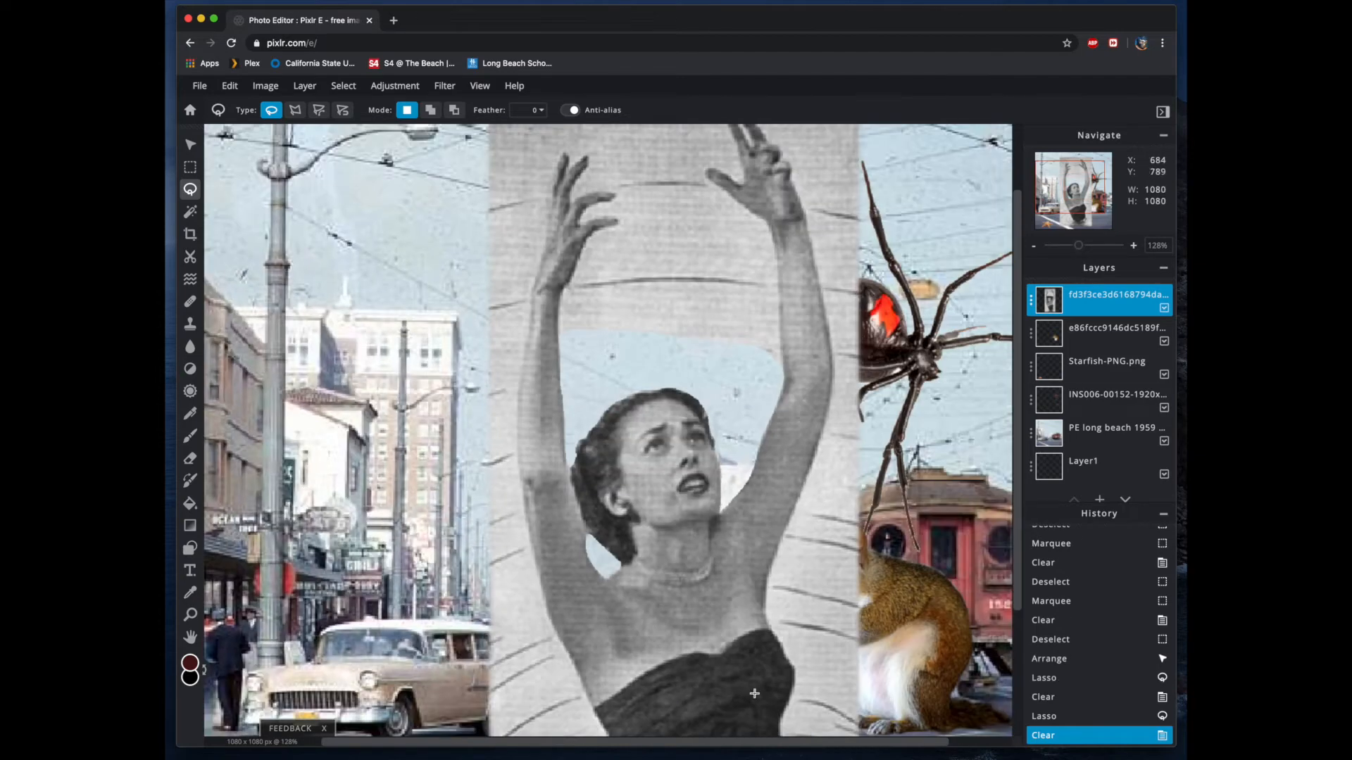
- Lasso and clear the background between the woman's forearms and around the hand on the picture's right
scroll(1009, 341, "right", 2)
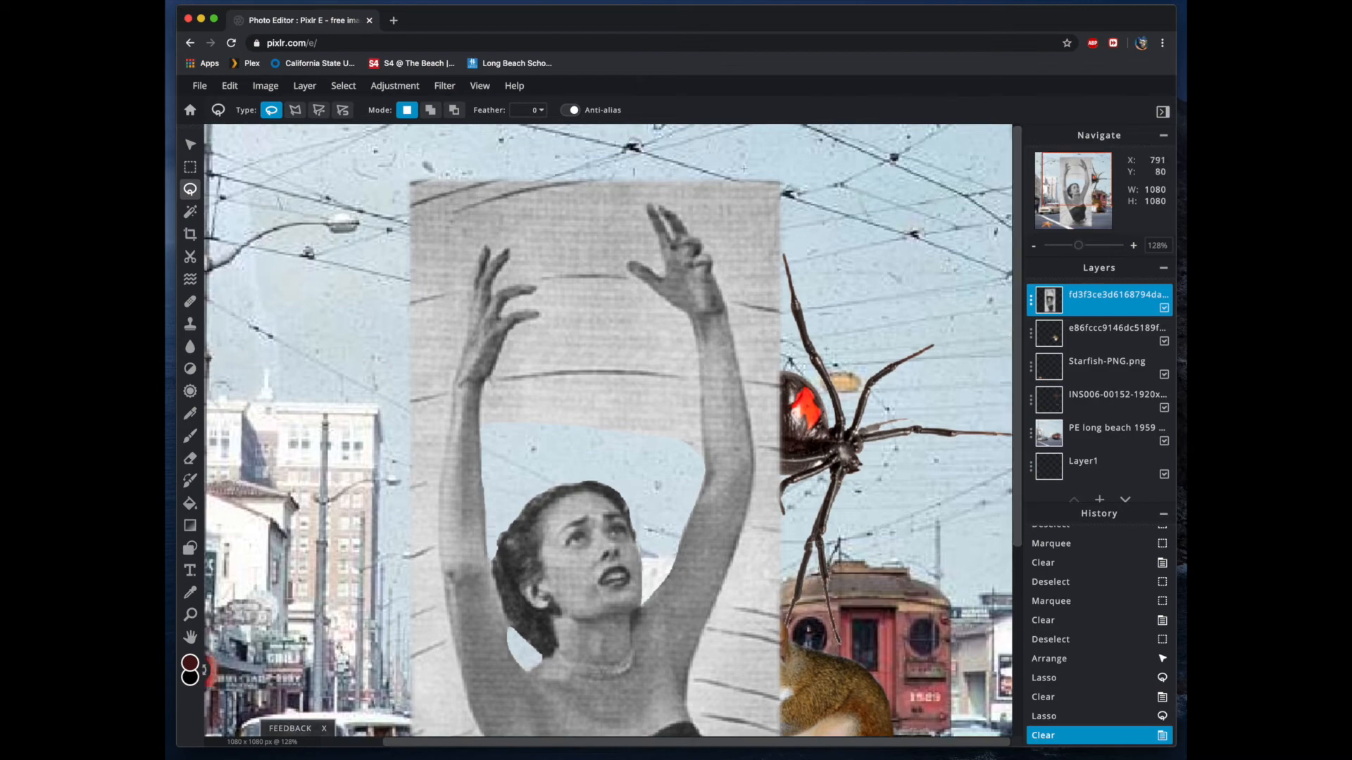
scroll(682, 251, "down", 1)
scroll(649, 369, "up", 6)
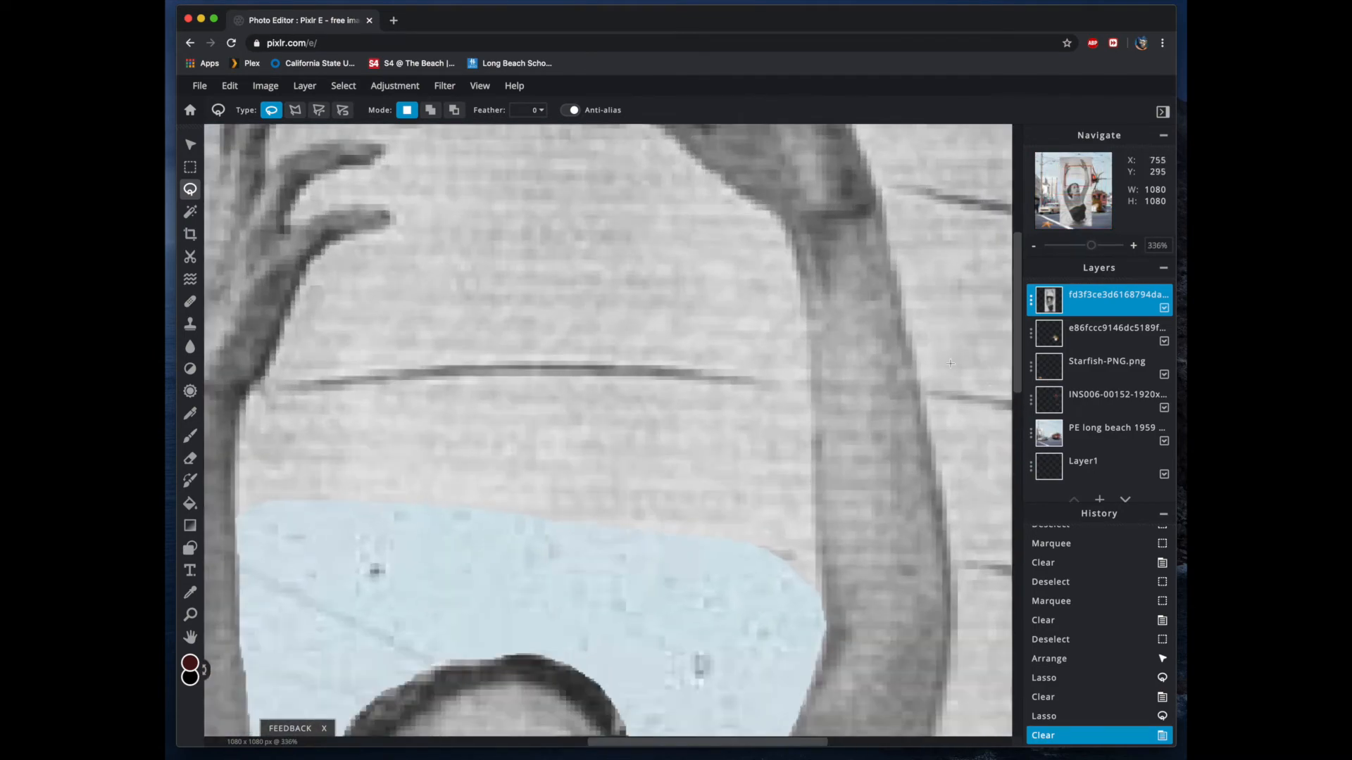
left_click_drag(1018, 385, 1025, 310)
mouse_move(799, 546)
left_mouse_down()
mouse_move(648, 415)
mouse_move(711, 409)
mouse_move(709, 285)
mouse_move(656, 373)
mouse_move(704, 349)
mouse_move(740, 245)
mouse_move(868, 451)
mouse_move(706, 353)
left_mouse_up()
key("Delete")
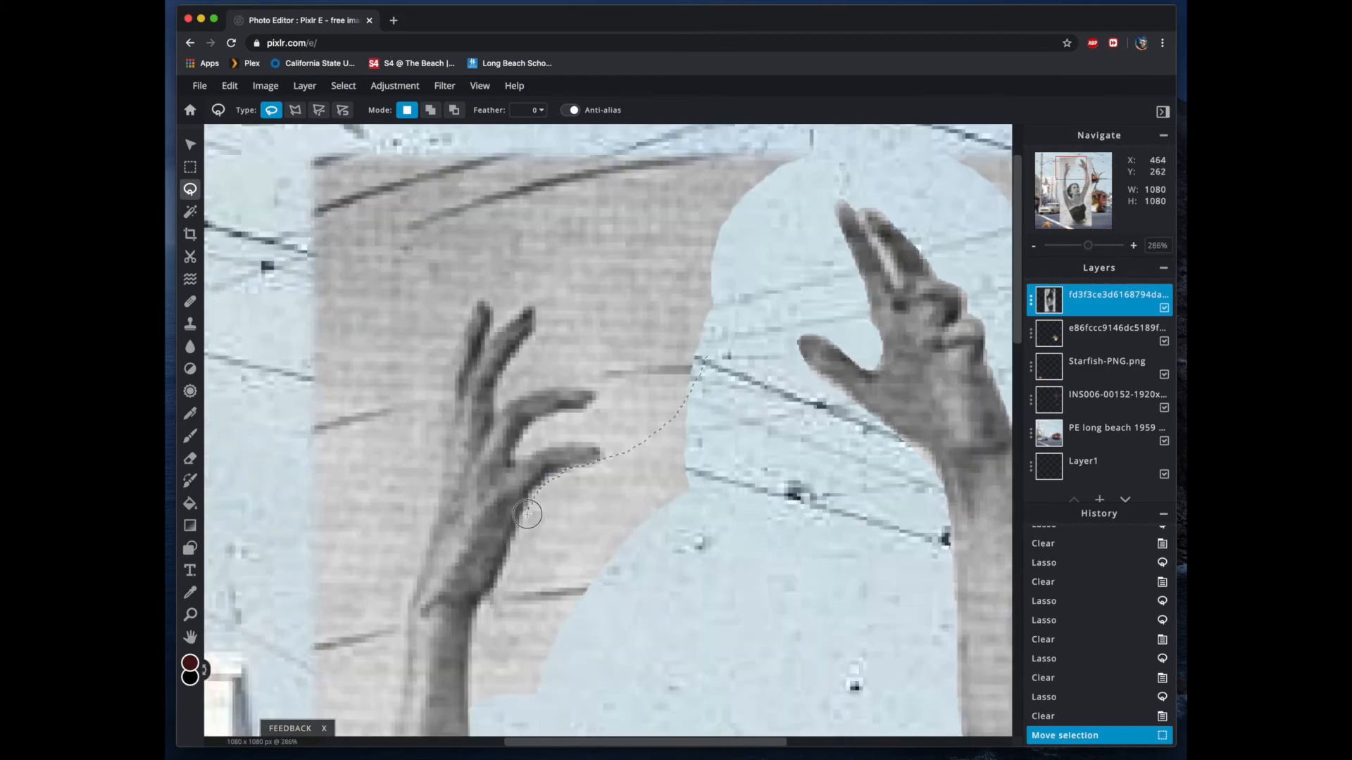
- Lasso and clear the background around the hand and outer forearm on the picture's left
key("Delete")
left_click_drag(697, 248, 732, 356)
key("Delete")
mouse_move(543, 397)
left_mouse_down()
mouse_move(483, 301)
mouse_move(289, 381)
mouse_move(465, 313)
left_mouse_up()
key("Delete")
key("Delete")
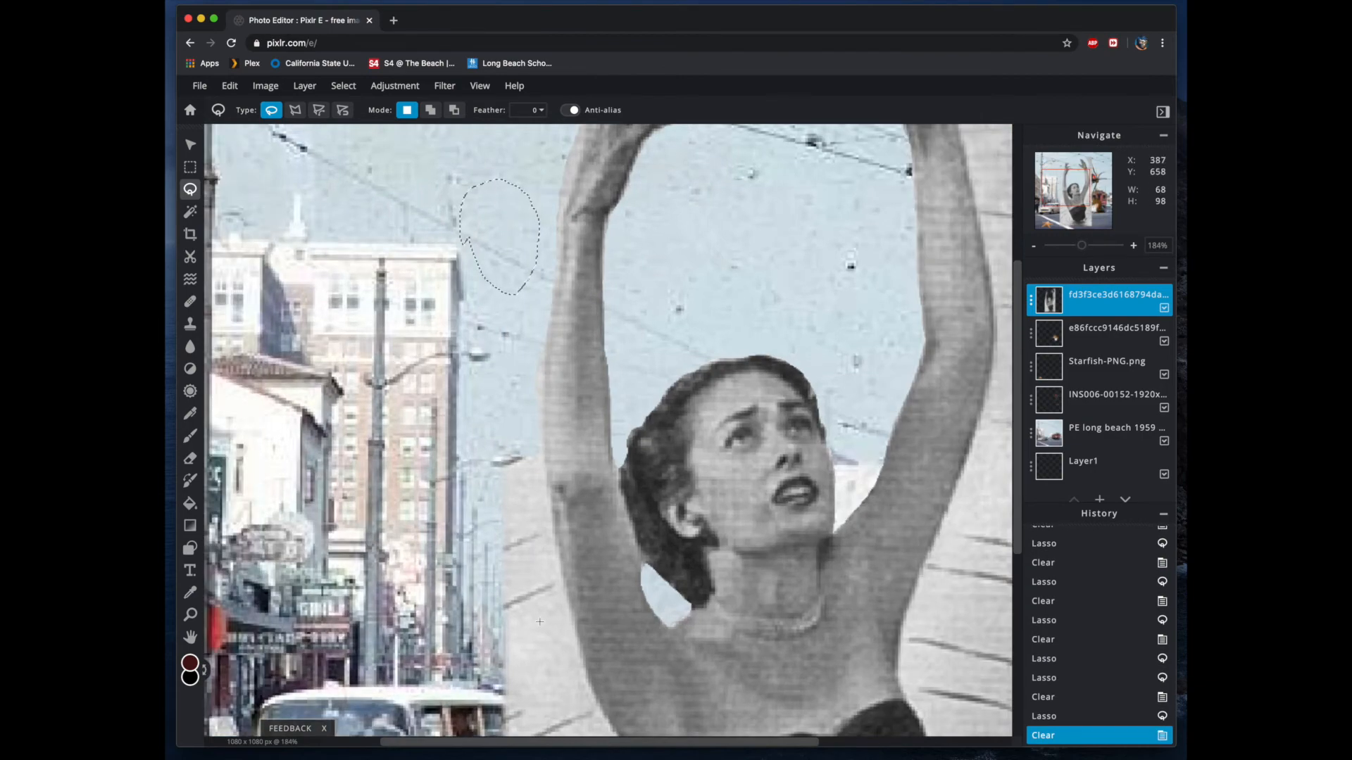
- Lasso and clear the remaining background along the woman's outer arms, torso and the bottom of her dress
scroll(539, 621, "up", 3)
scroll(599, 493, "down", 5)
mouse_move(525, 282)
left_mouse_down()
mouse_move(677, 560)
mouse_move(751, 483)
mouse_move(711, 472)
left_mouse_up()
key("Delete")
scroll(752, 483, "right", 5)
scroll(688, 256, "down", 5)
key("Delete")
scroll(775, 352, "up", 3)
mouse_move(803, 380)
left_mouse_down()
mouse_move(704, 134)
mouse_move(890, 535)
left_mouse_up()
scroll(704, 134, "up", 2)
key("Delete")
scroll(758, 421, "down", 6)
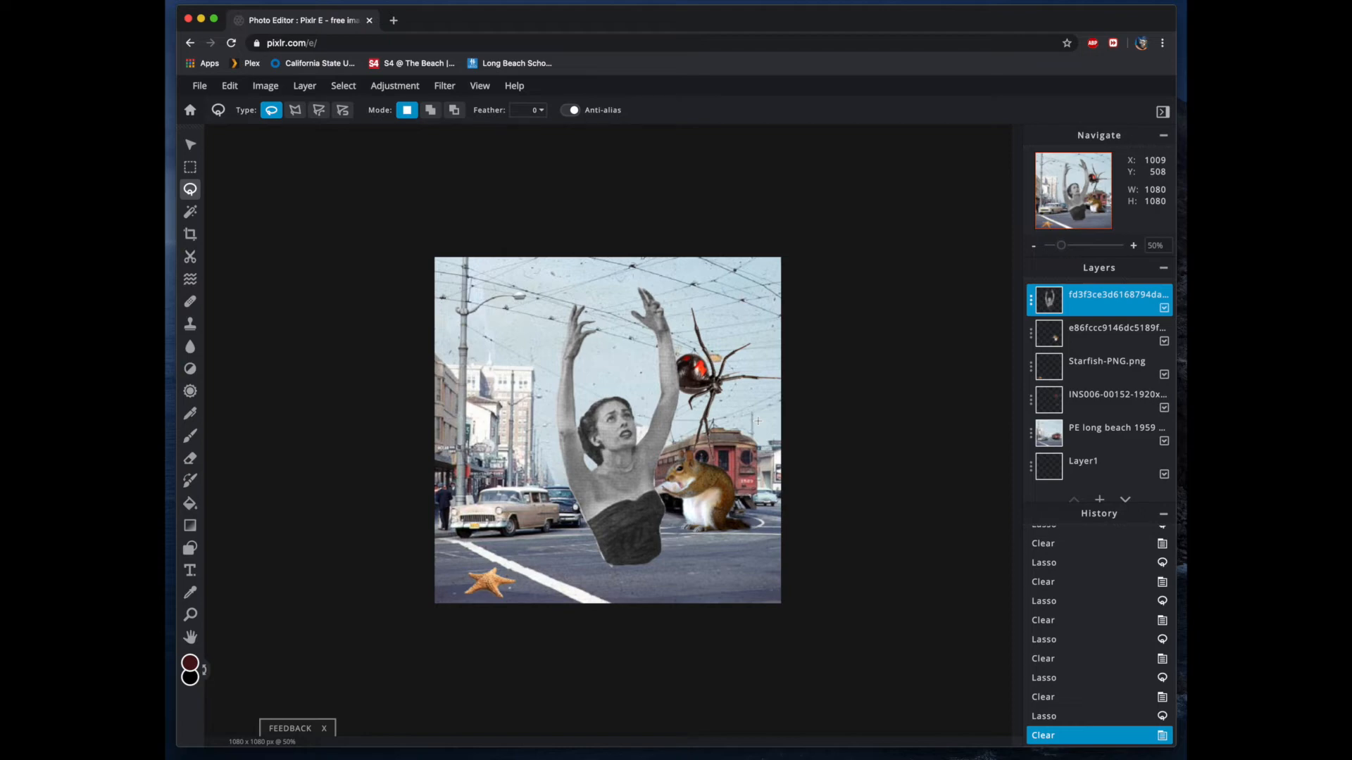
- Move the woman's cut-out to the lower right of the canvas, at about 523, 204 px
left_click(191, 146)
left_click_drag(613, 456, 685, 484)
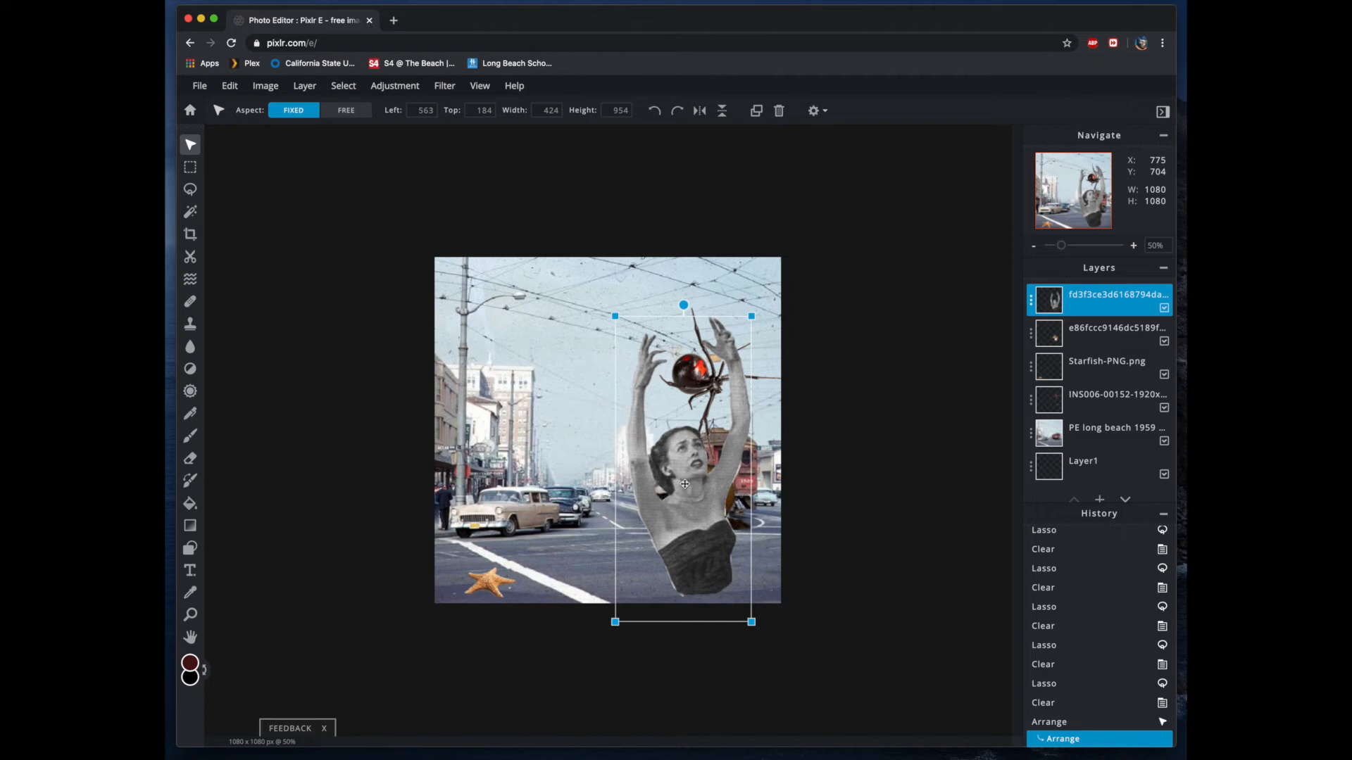
left_click_drag(684, 484, 595, 450)
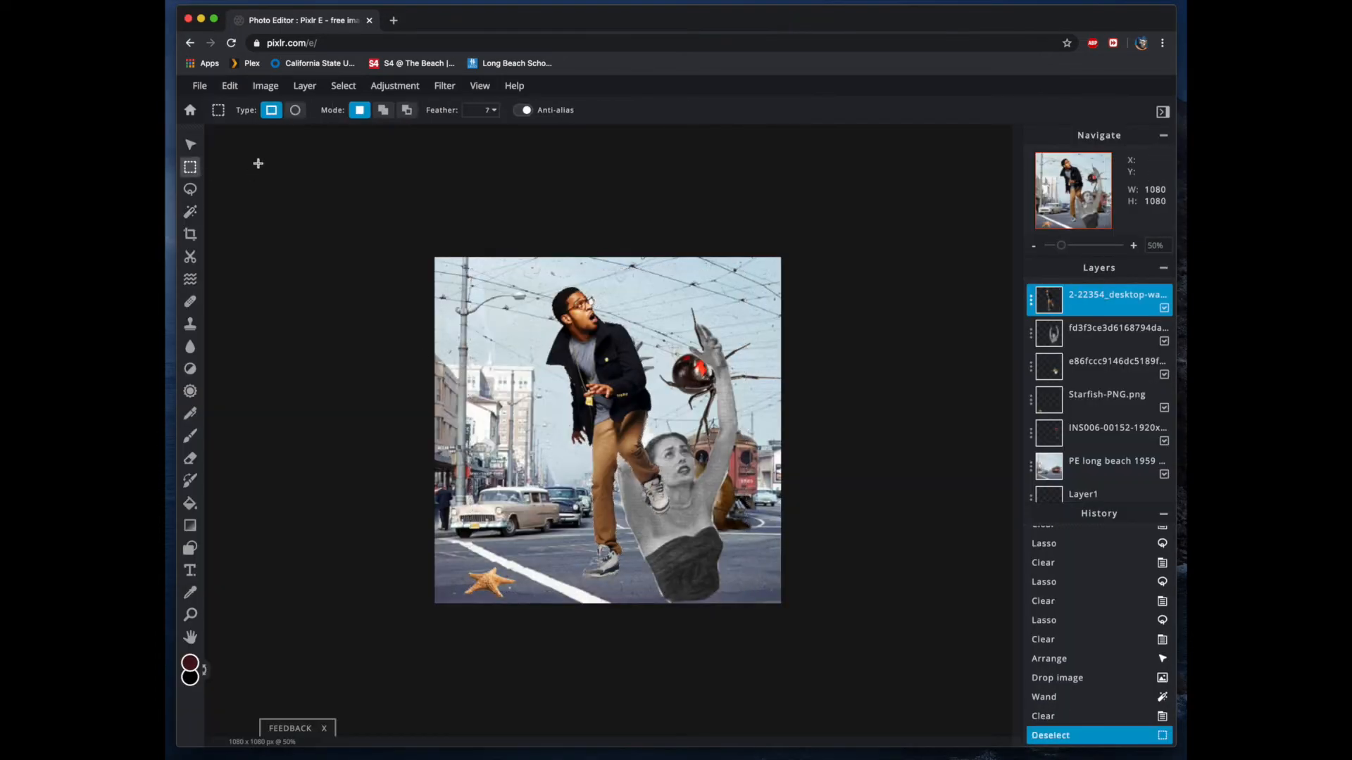
- Shrink the man in the black jacket and place him over the parked car on the street
left_click(253, 172)
left_click(190, 145)
left_click_drag(652, 285, 537, 378)
- Add the Loxoceles_reclusa hanging spider image, move it down, clear its background with the Wand and deselect
left_click_drag(1180, 423, 831, 398)
left_click_drag(655, 423, 635, 573)
left_click(189, 213)
left_click(507, 317)
key("Delete")
key("ctrl+d")
- Add the image of the man in the red shirt, clear its background with the Wand and deselect
left_click_drag(141, 281, 608, 430)
left_click(190, 213)
left_click(493, 367)
key("Delete")
left_click(189, 167)
left_click(671, 512)
key("v")
left_click(671, 512)
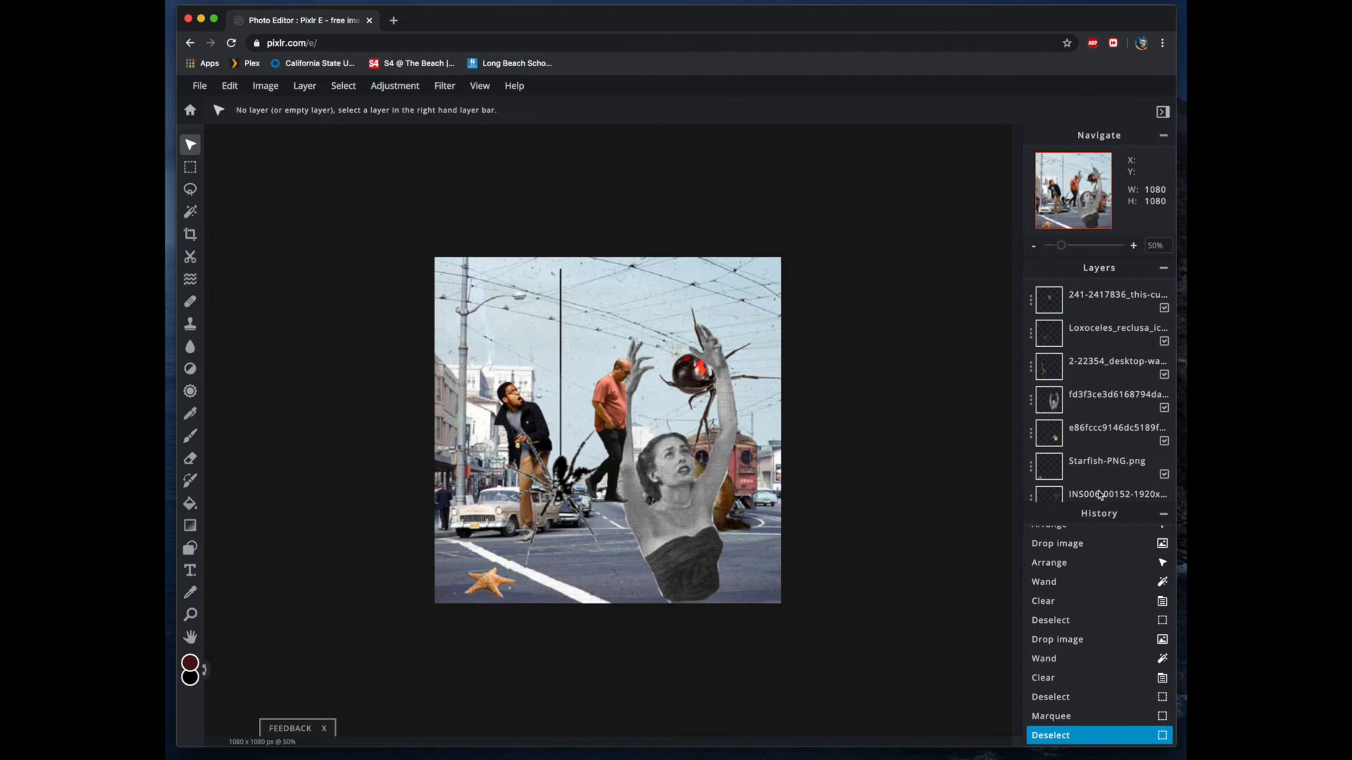
- Try the woman's layer beneath the squirrel and starfish layers and return it above them
left_click(1110, 302)
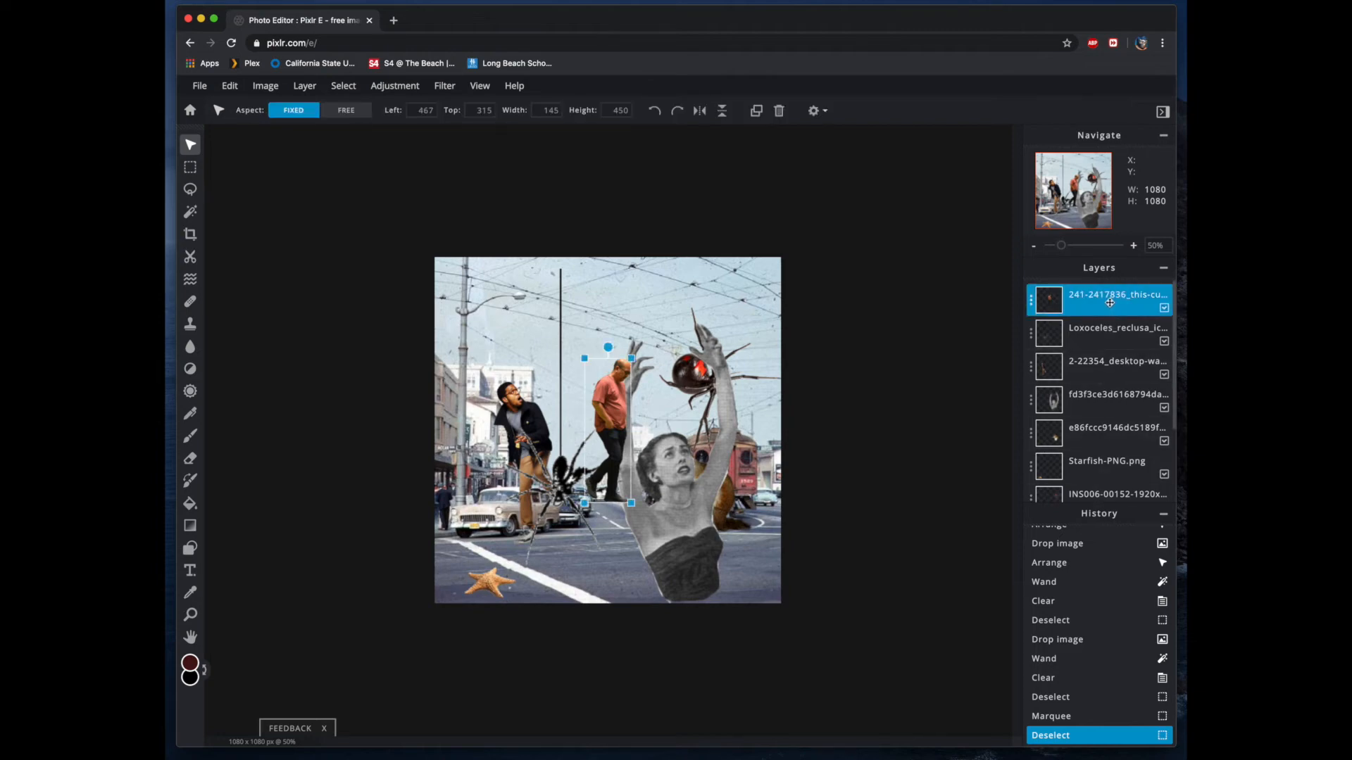
scroll(1113, 437, "down", 1)
scroll(1113, 441, "down", 4)
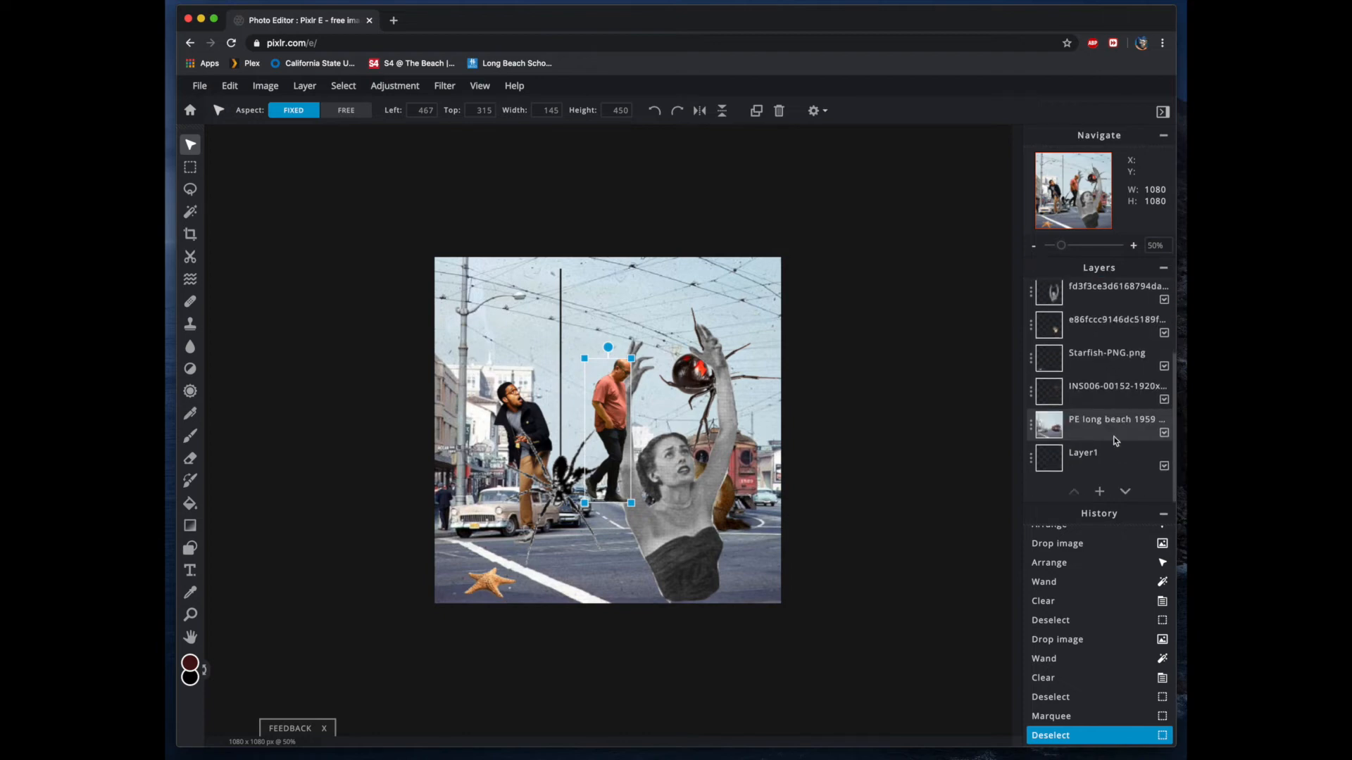
left_click(1100, 302)
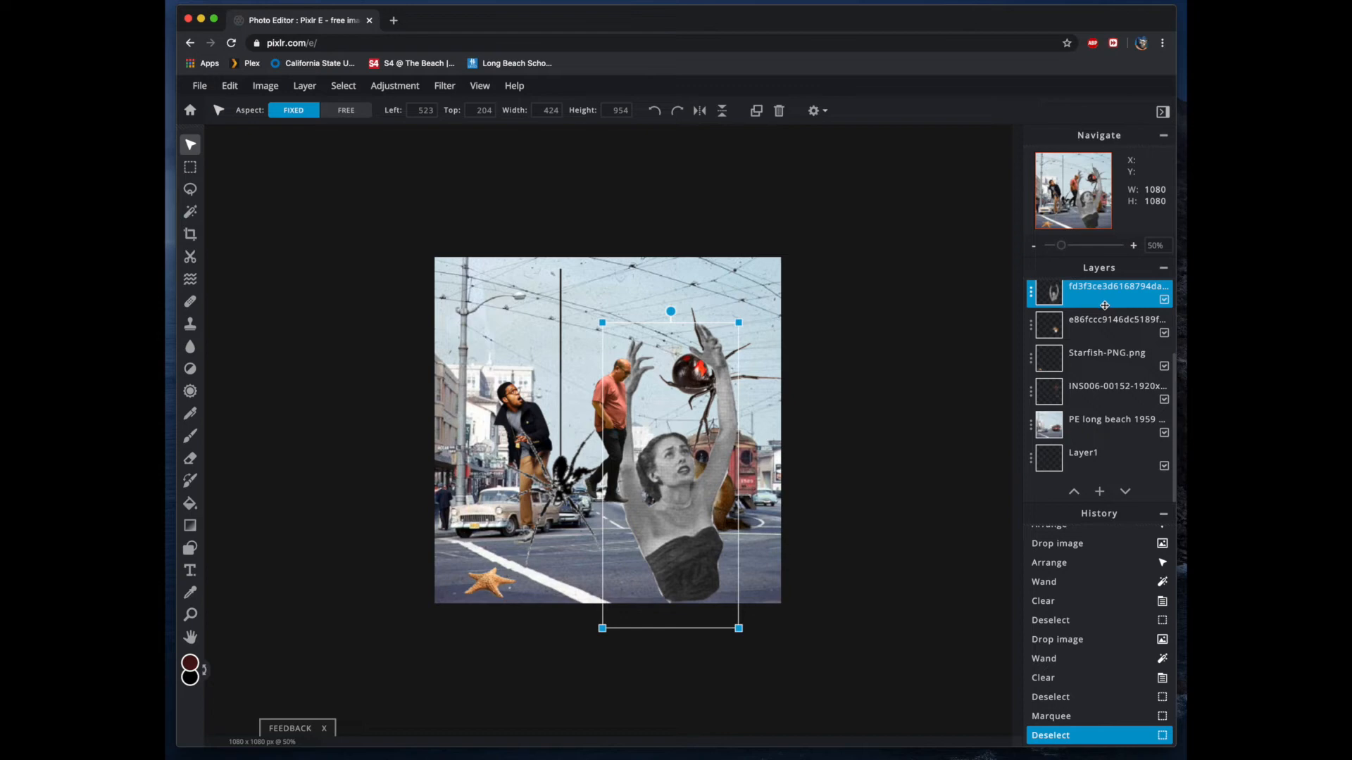
left_click(1125, 493)
left_click(1125, 492)
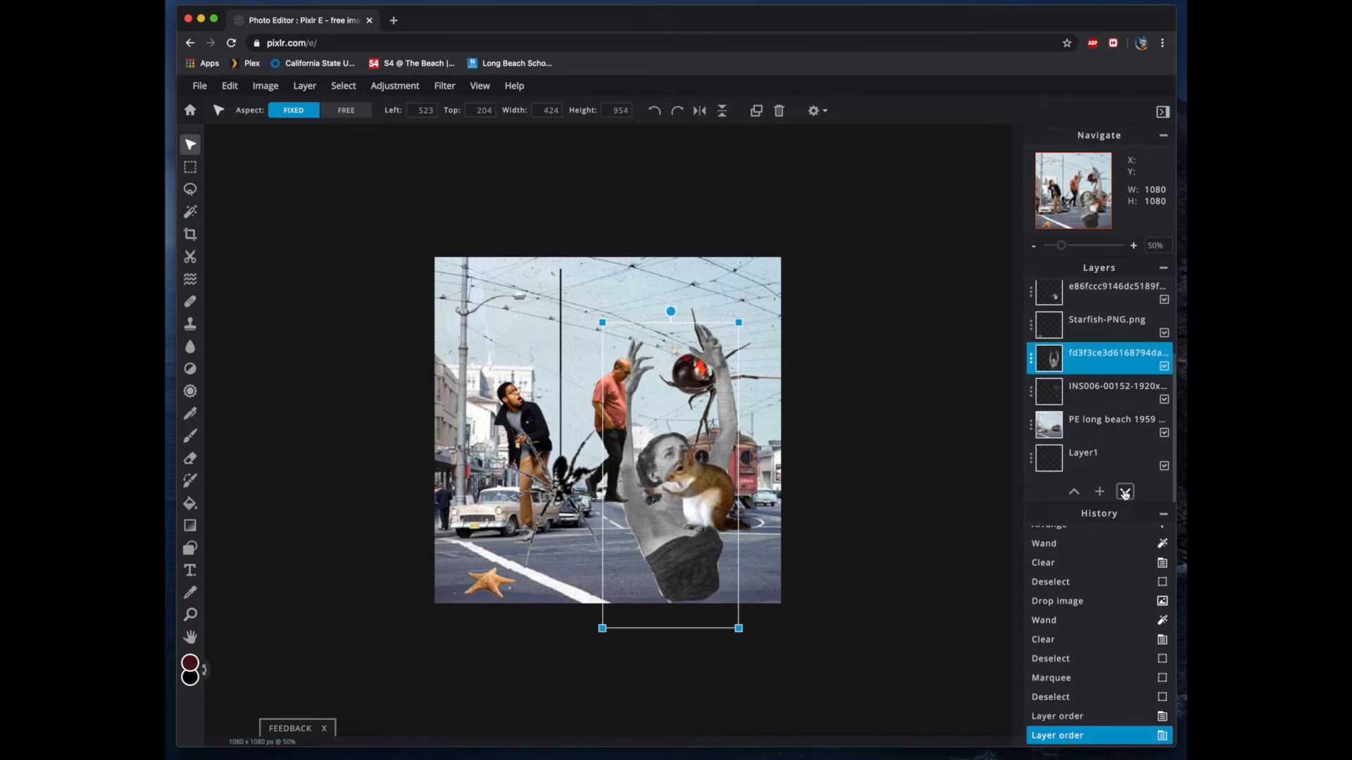
left_click(1075, 493)
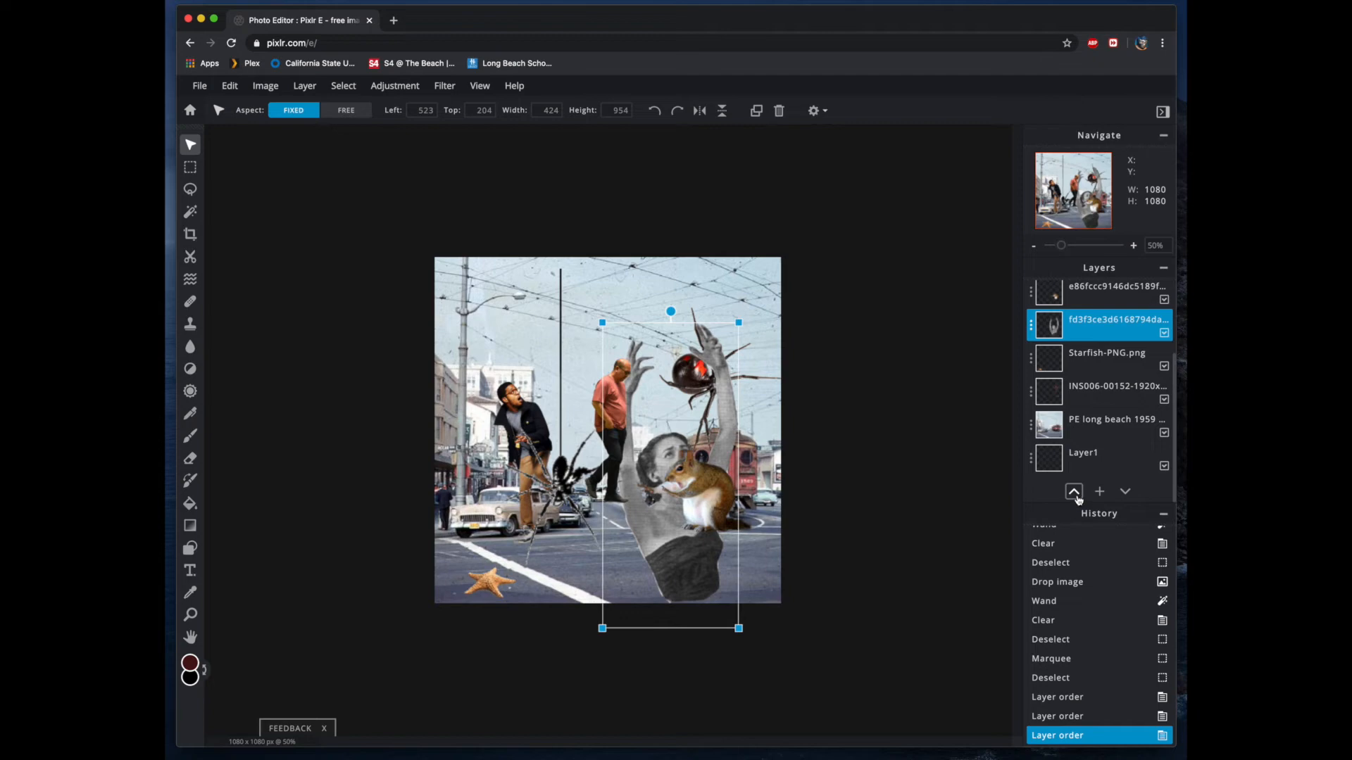
left_click(1075, 493)
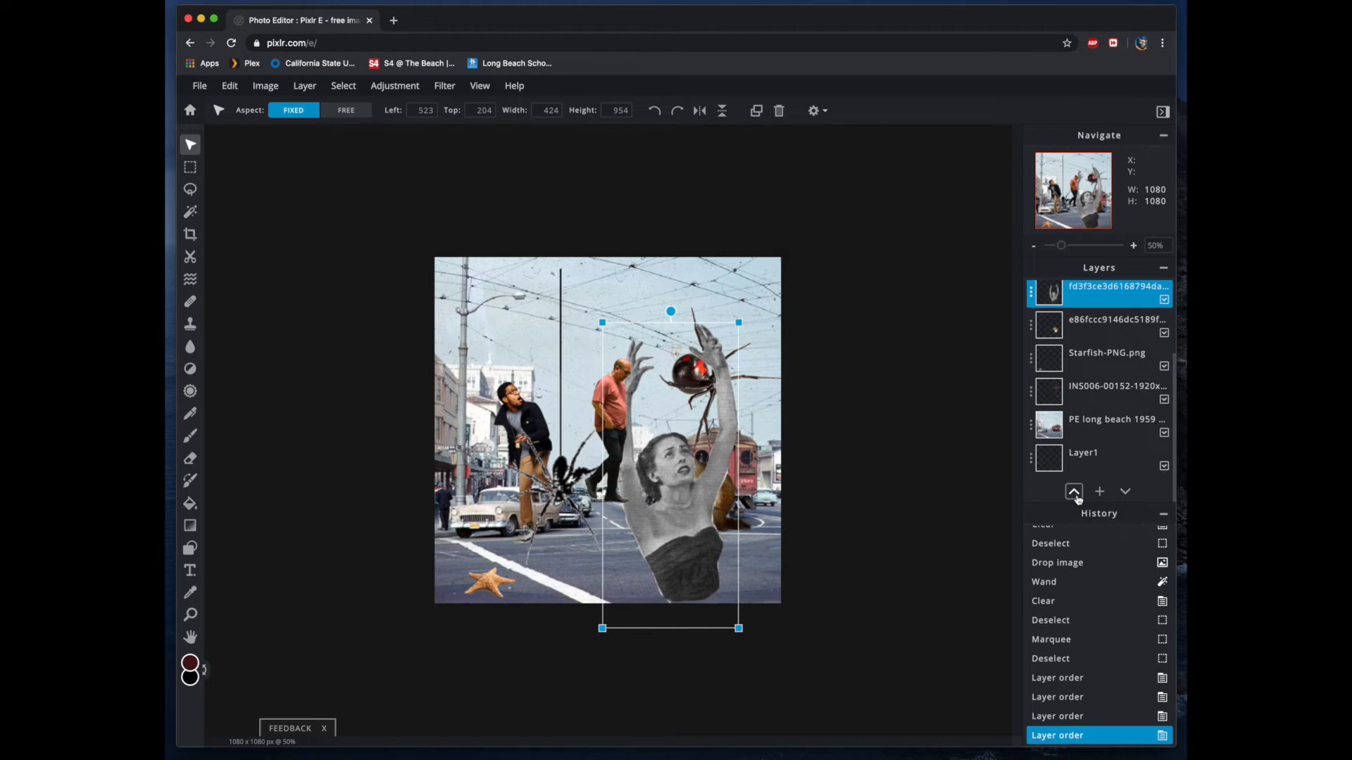
left_click(1125, 491)
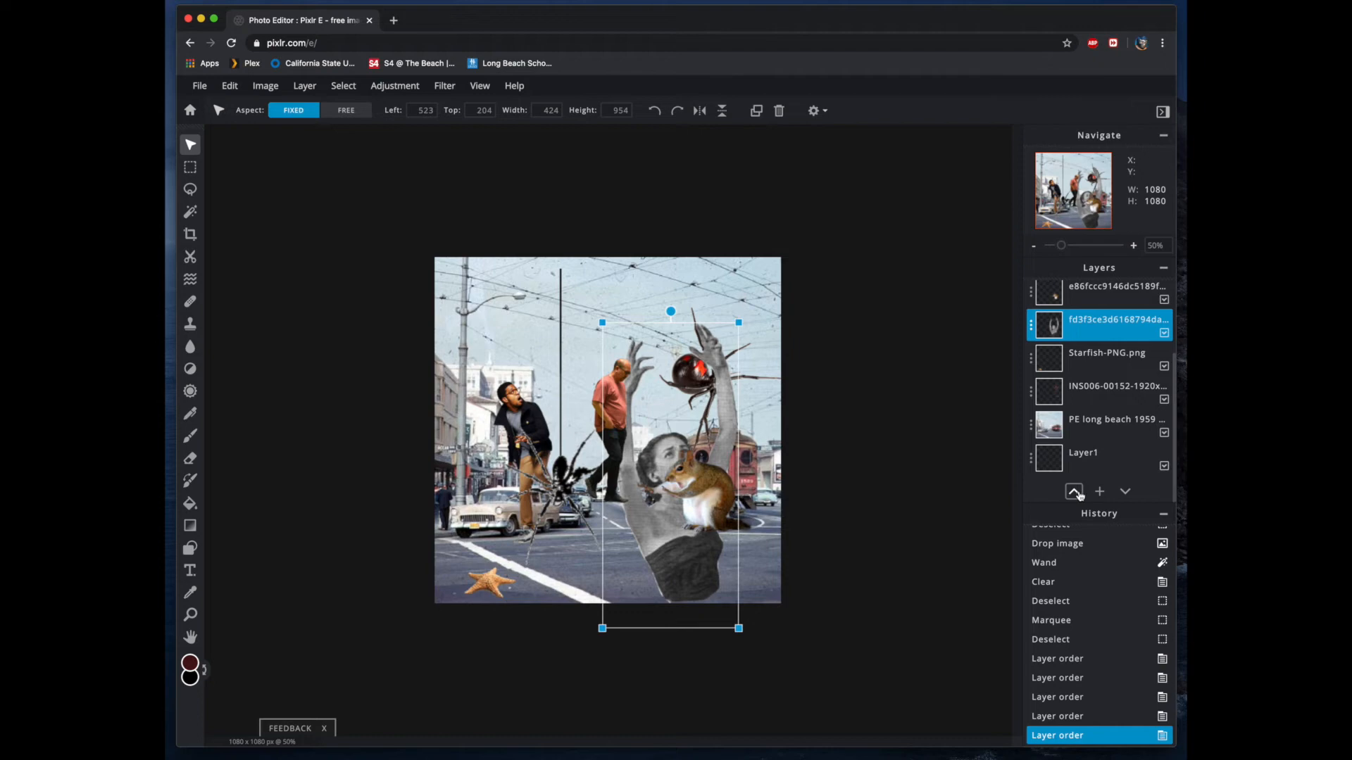
left_click(1075, 493)
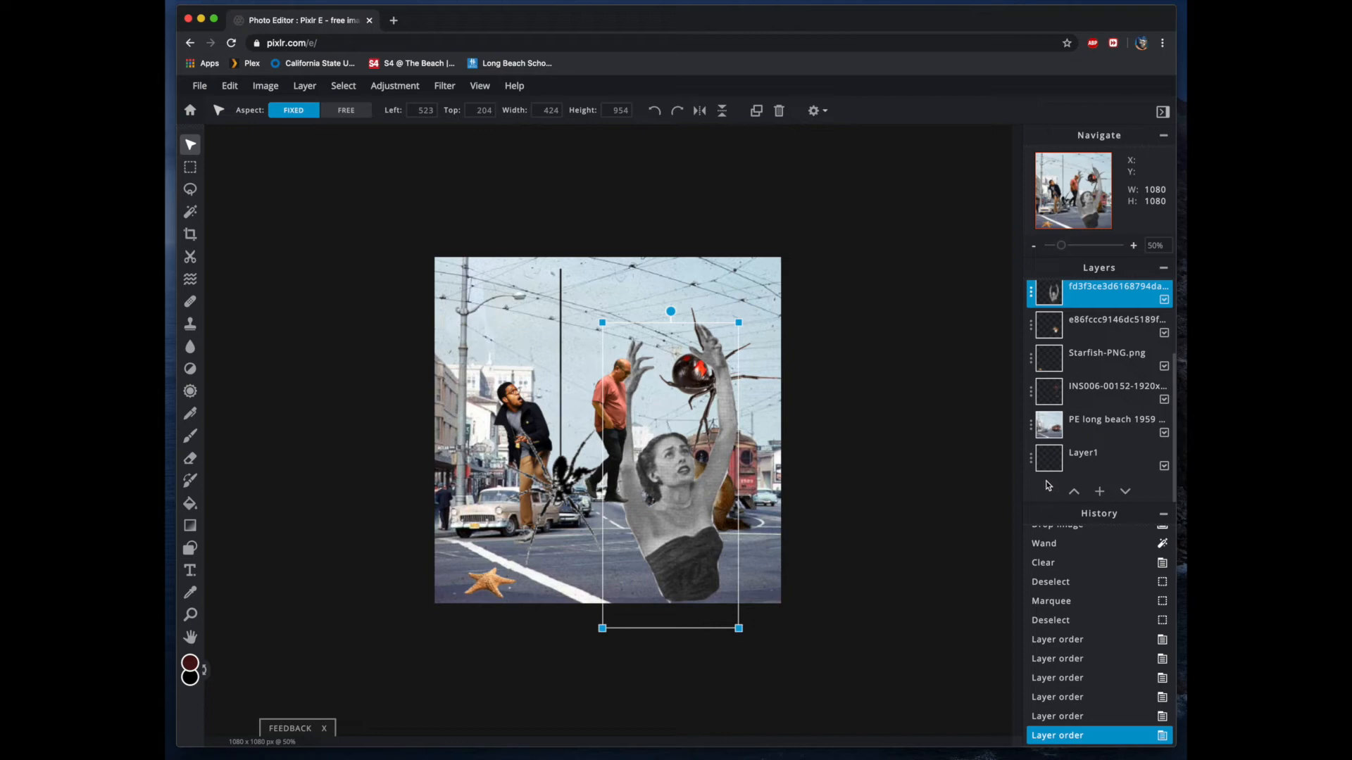
- Shrink the hanging spider and the red-shirted man, and shift the man in the black jacket to the right
left_click_drag(518, 422, 576, 438)
left_click_drag(669, 284, 558, 334)
left_click_drag(597, 319, 580, 355)
left_click_drag(552, 401, 579, 493)
left_click(612, 415)
- Move the woman toward the canvas's right edge and bring the squirrel out on the left of her
left_click(676, 507)
left_click_drag(676, 507, 760, 507)
left_click_drag(732, 492, 636, 490)
- Refine the positions of the black-jacketed man, squirrel, tiny red-shirted man and hanging spider along the street
left_click(544, 479)
left_click_drag(562, 436, 546, 460)
left_click_drag(577, 399, 583, 373)
left_click_drag(638, 508, 656, 509)
left_click_drag(685, 479, 695, 469)
left_click_drag(580, 516, 594, 516)
left_click_drag(599, 426, 589, 353)
- Place the large red-marked spider at the woman's raised hands and readjust the woman near the canvas's right edge
left_click(747, 507)
left_click_drag(746, 507, 721, 520)
scroll(1121, 357, "up", 3)
left_click(1115, 492)
left_click_drag(704, 370, 789, 359)
left_click_drag(747, 493, 746, 522)
left_click_drag(809, 486, 750, 431)
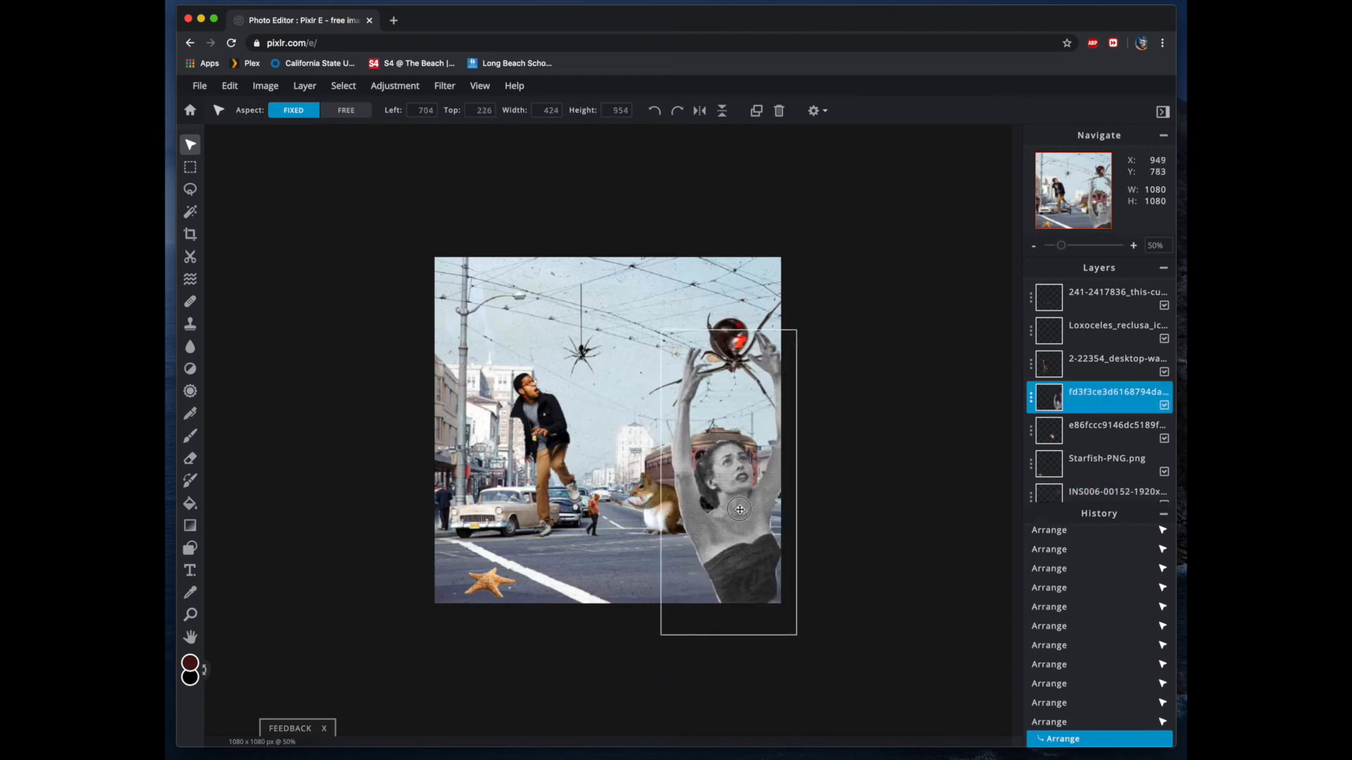
- Turn the large spider upside down and fit it between the woman's hands, nudging her left beneath it
mouse_move(738, 512)
left_mouse_down()
mouse_move(730, 500)
mouse_move(723, 511)
left_mouse_up()
left_click_drag(730, 343, 717, 347)
left_click_drag(787, 304, 754, 564)
left_click_drag(709, 433, 717, 357)
left_click_drag(658, 229, 668, 216)
left_click_drag(721, 560, 716, 564)
- Nudge the squirrel left beside the woman and move the starfish slightly to about 112, 955 px
left_click_drag(652, 516, 642, 516)
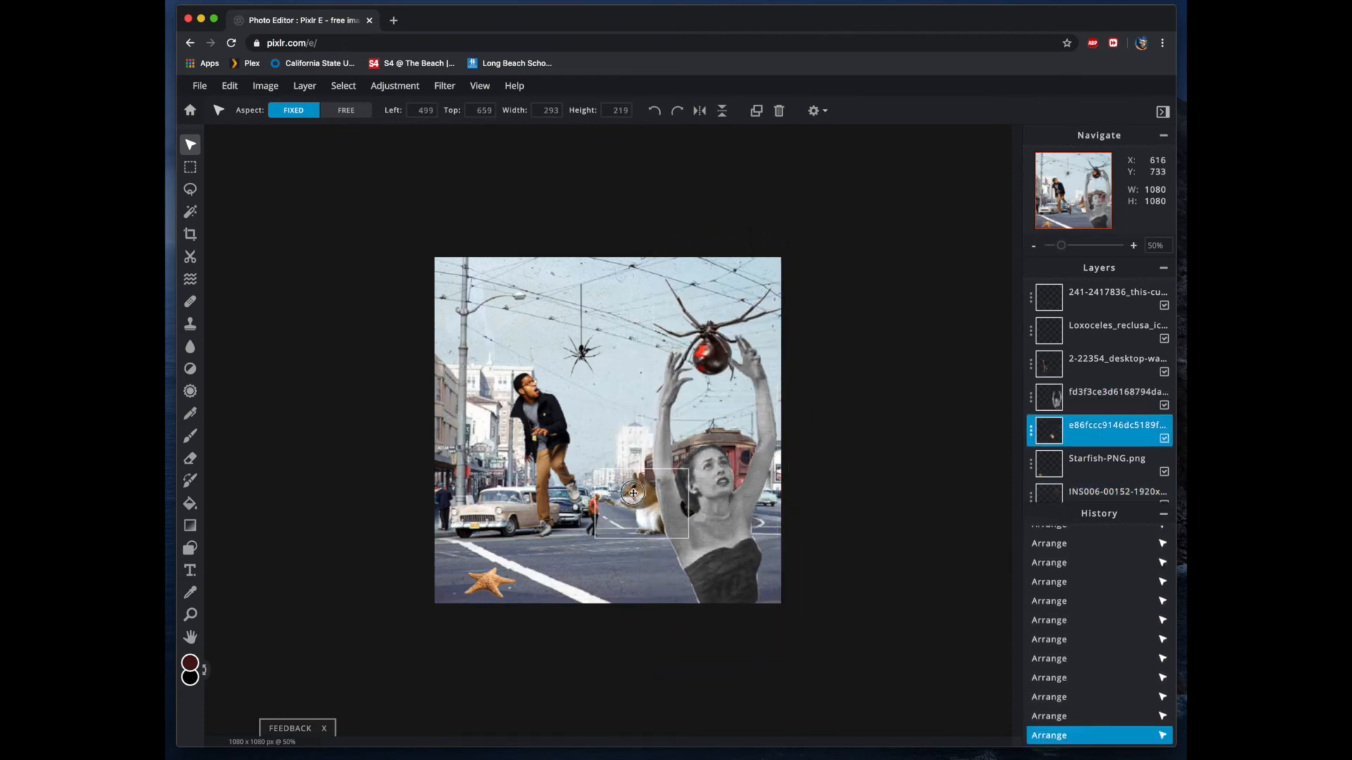
left_click(614, 557)
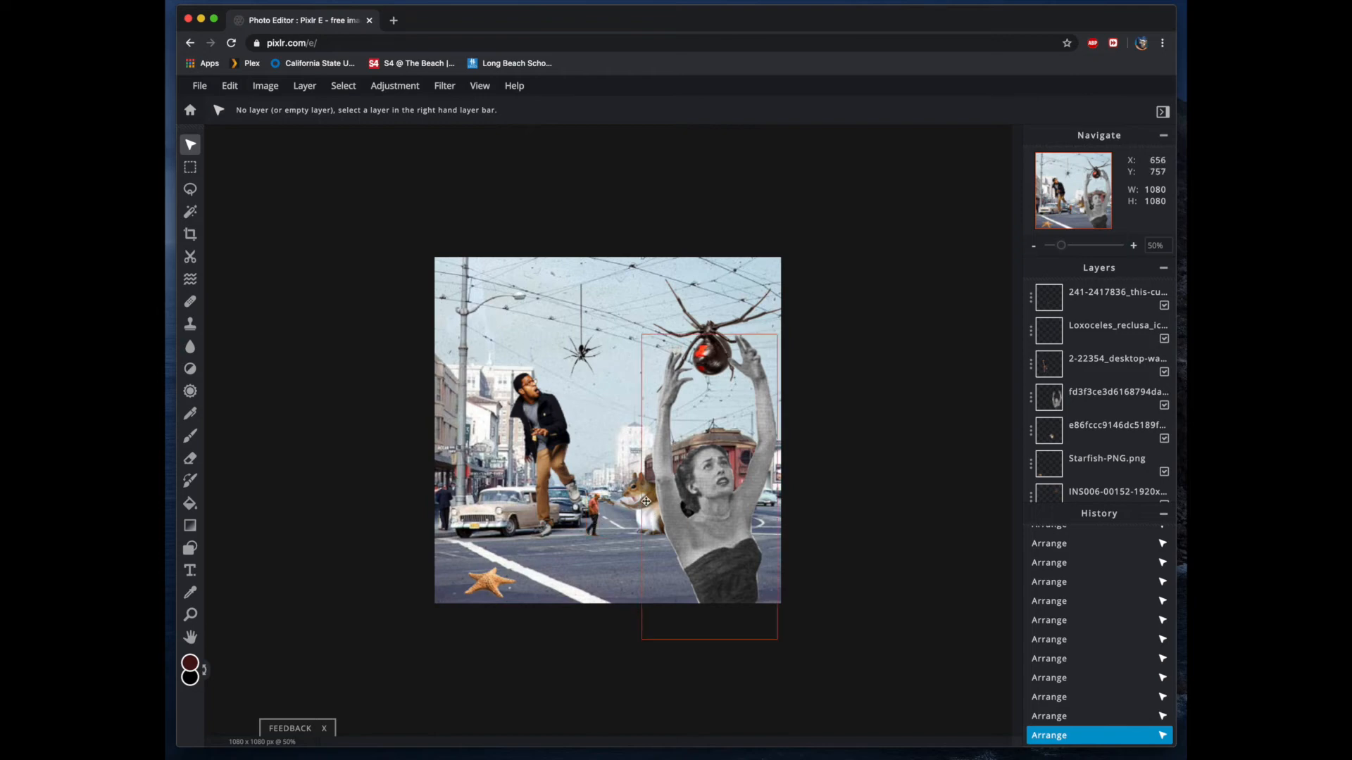
left_click(499, 581)
left_click_drag(499, 582, 504, 577)
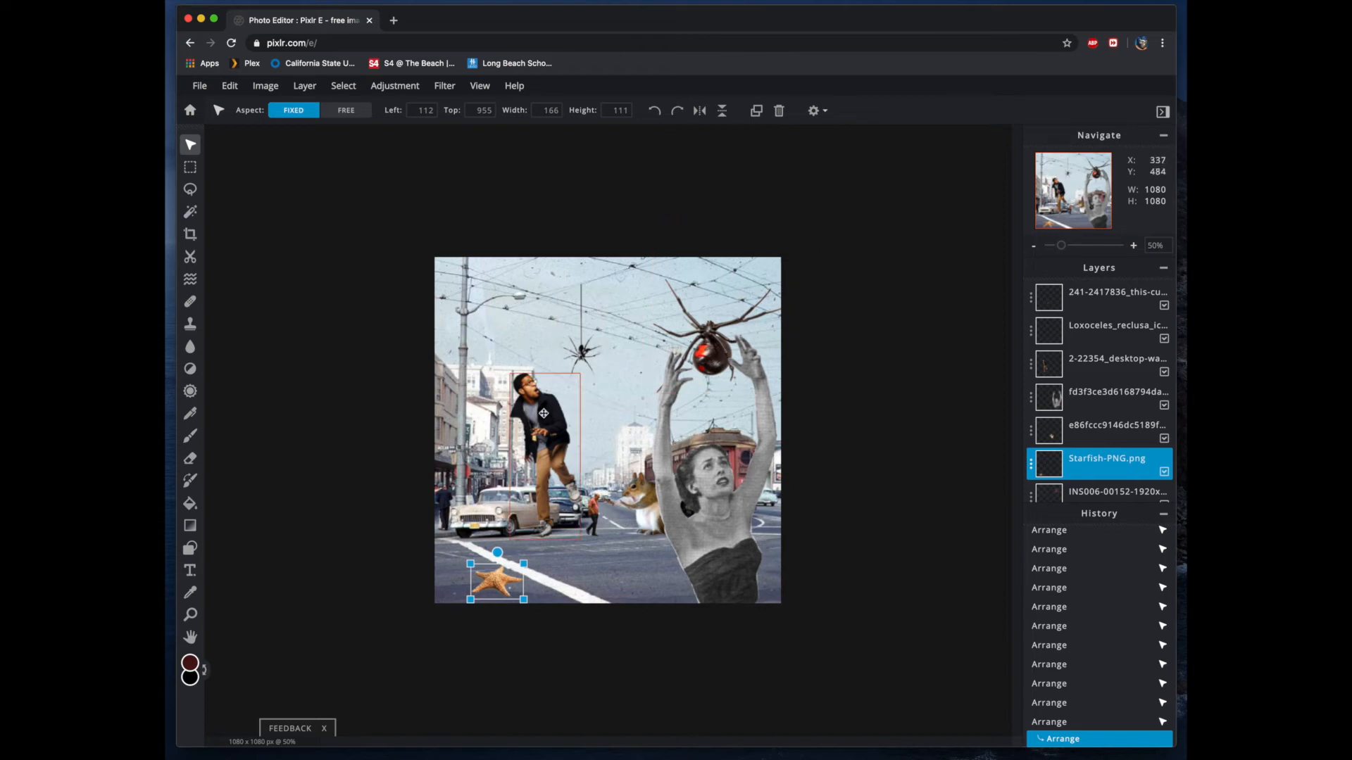
- Lower the contrast of the man in the black jacket with a Brightness & contrast adjustment
left_click(544, 414)
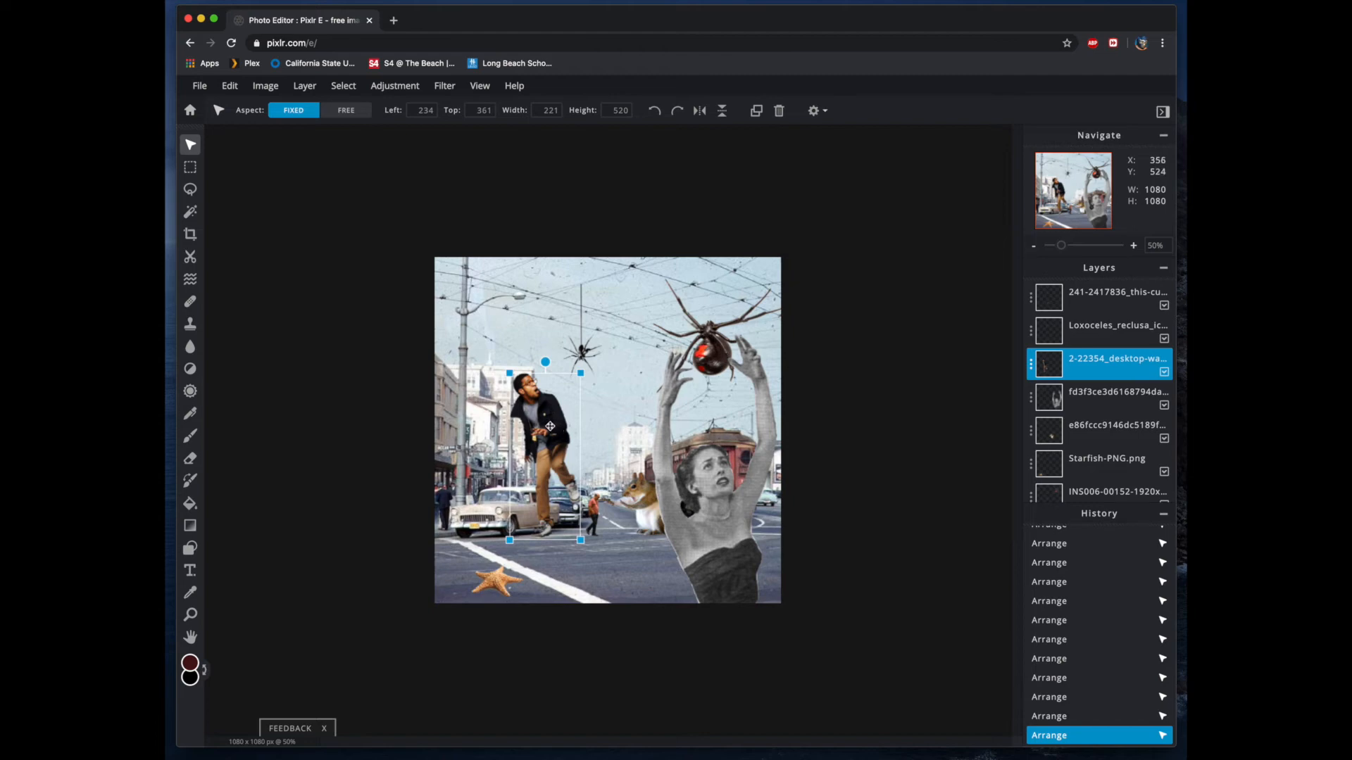
left_click(402, 86)
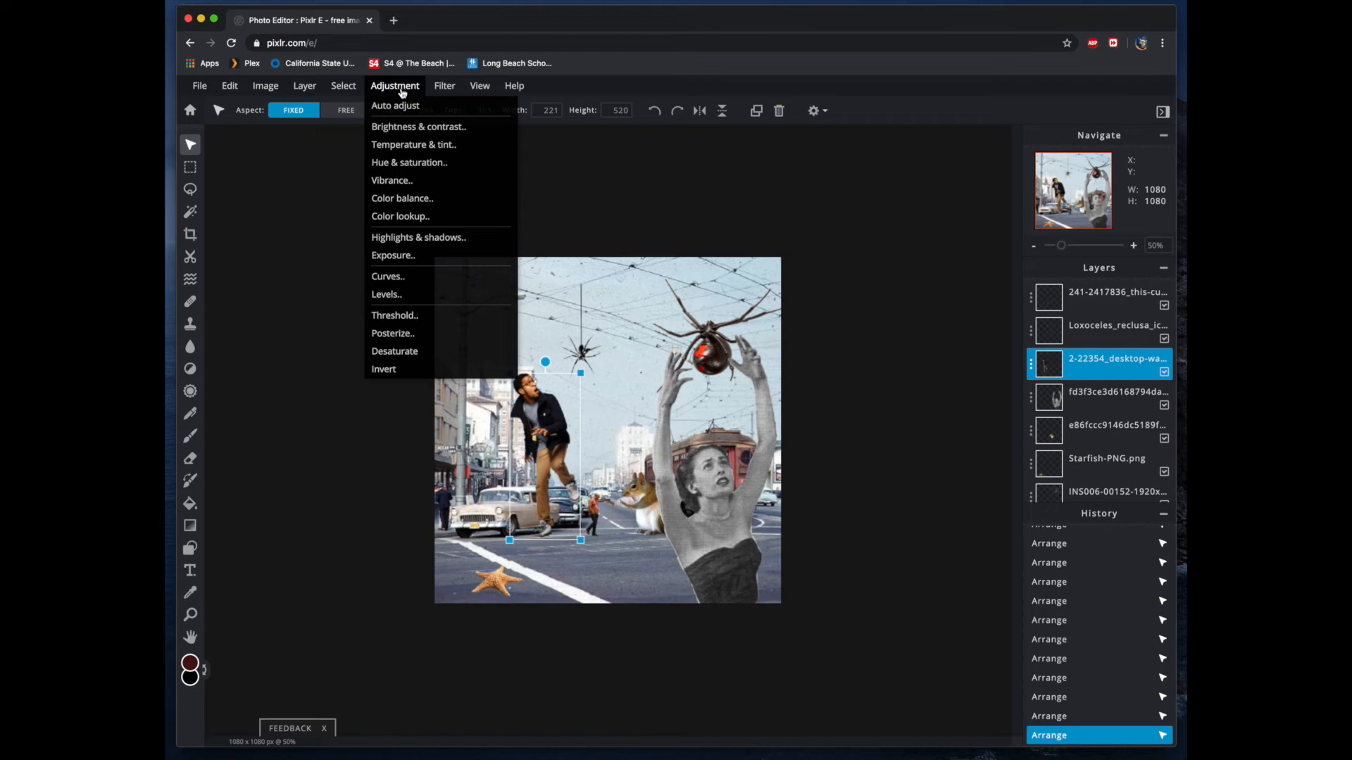
left_click(400, 127)
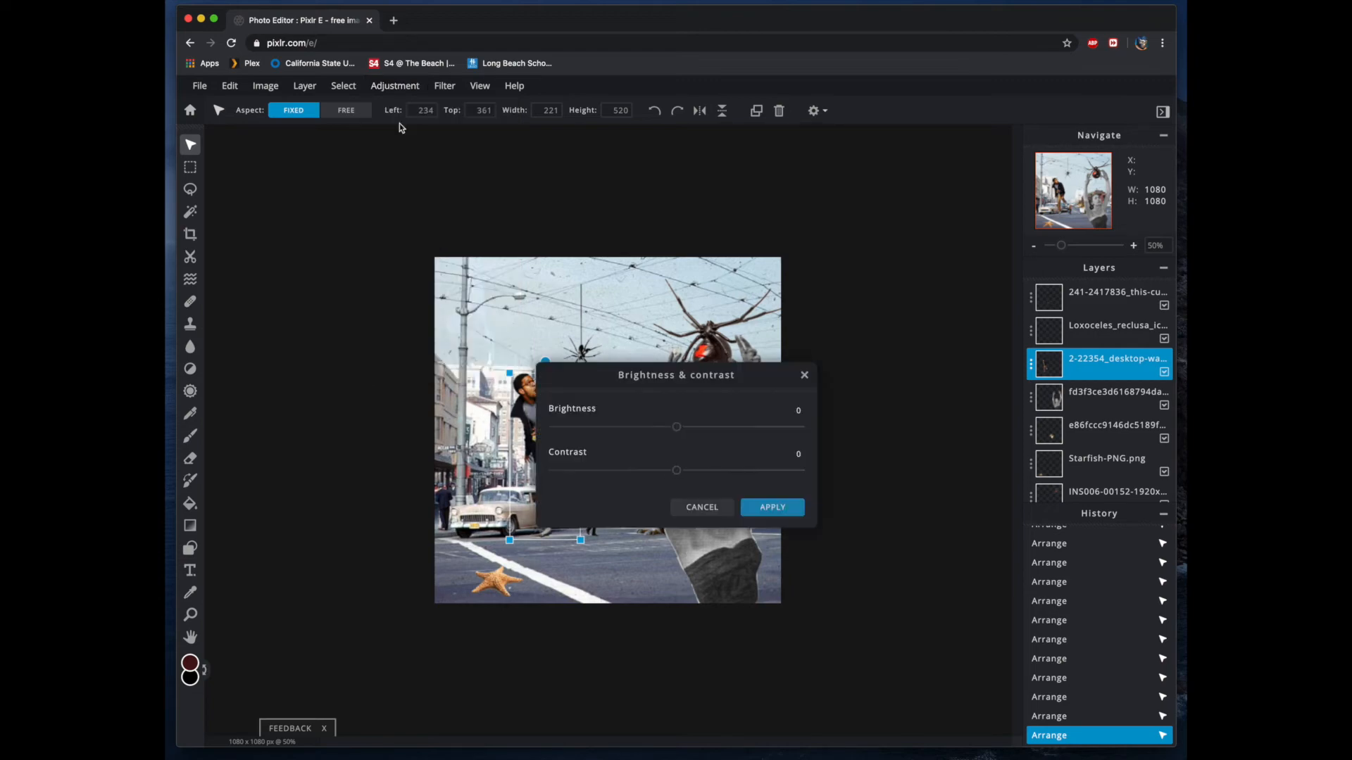
left_click_drag(678, 374, 822, 213)
left_click_drag(822, 265, 776, 309)
left_click_drag(774, 308, 778, 309)
left_click(920, 347)
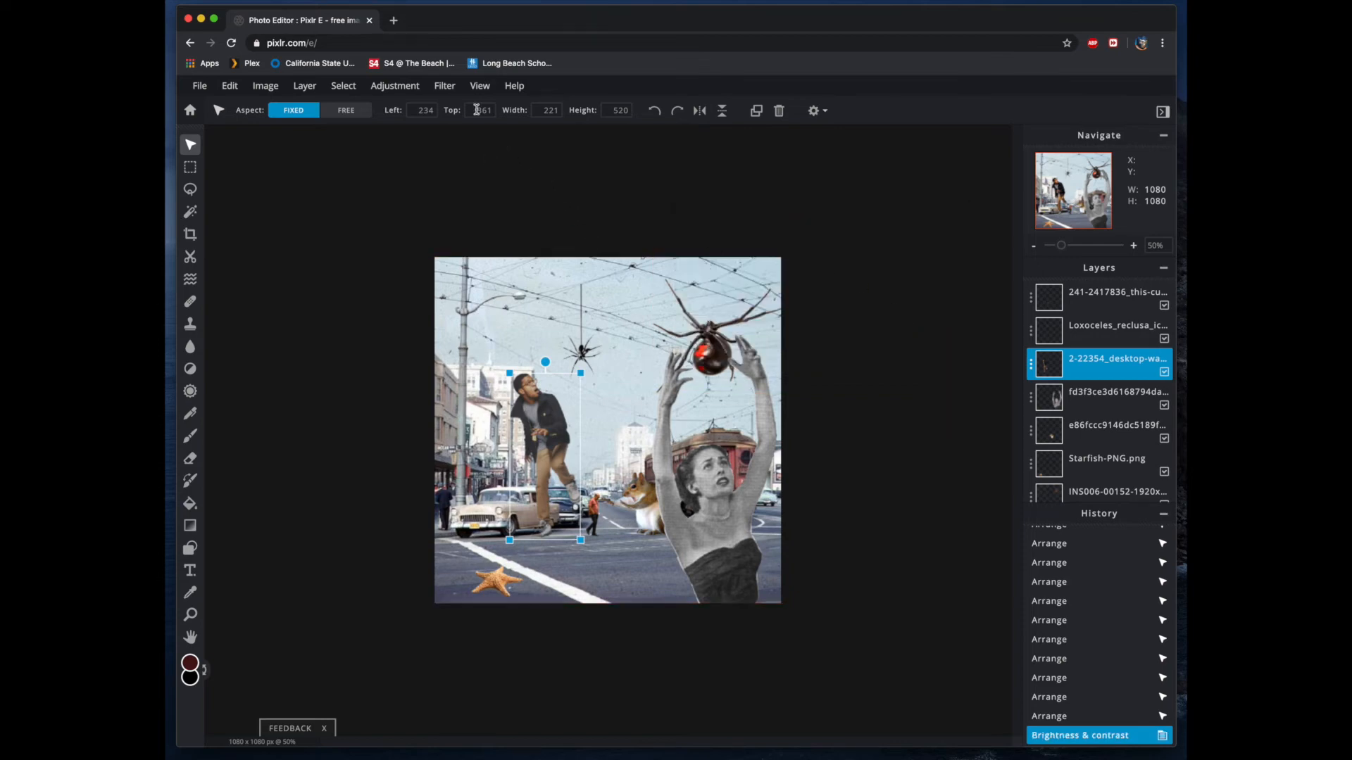
- Apply the Grain filter with an amount of 100 to the man in the black jacket
left_click(445, 85)
mouse_move(444, 127)
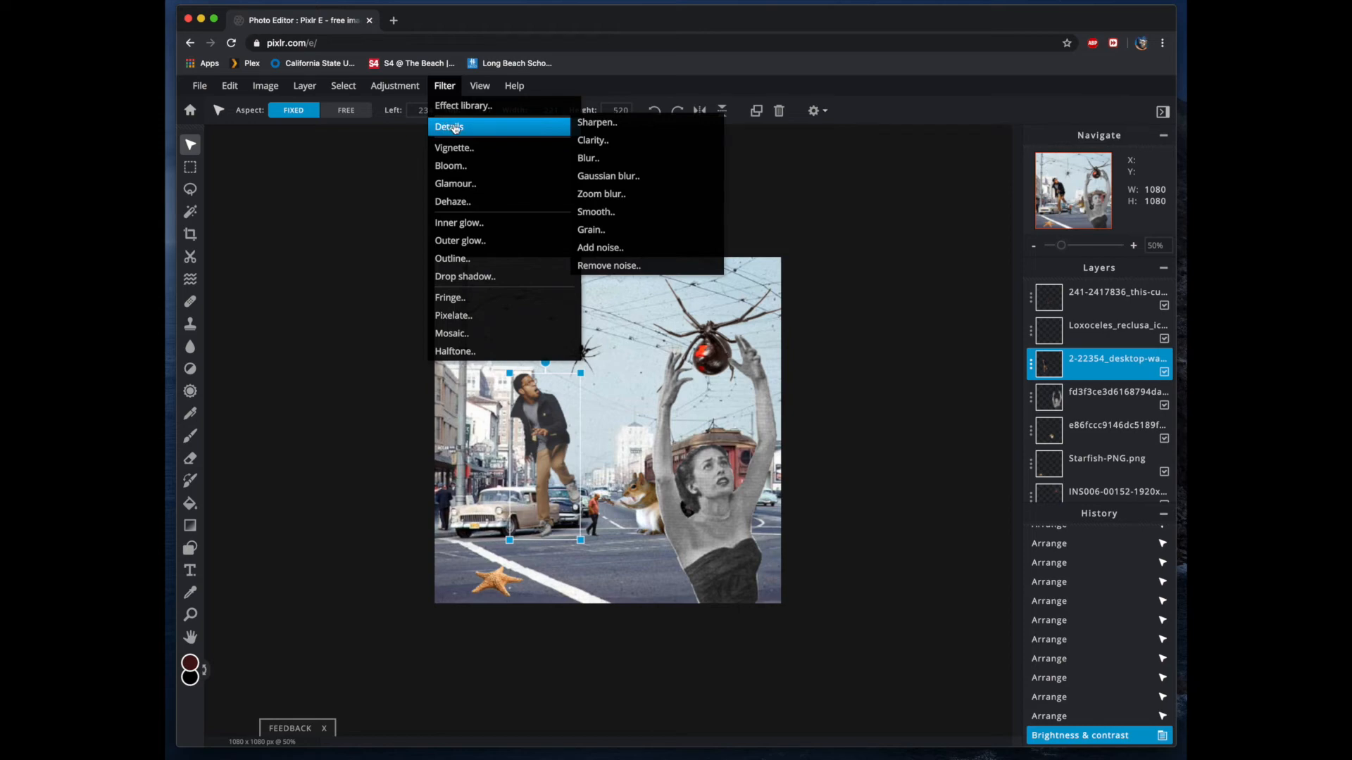
left_click(608, 235)
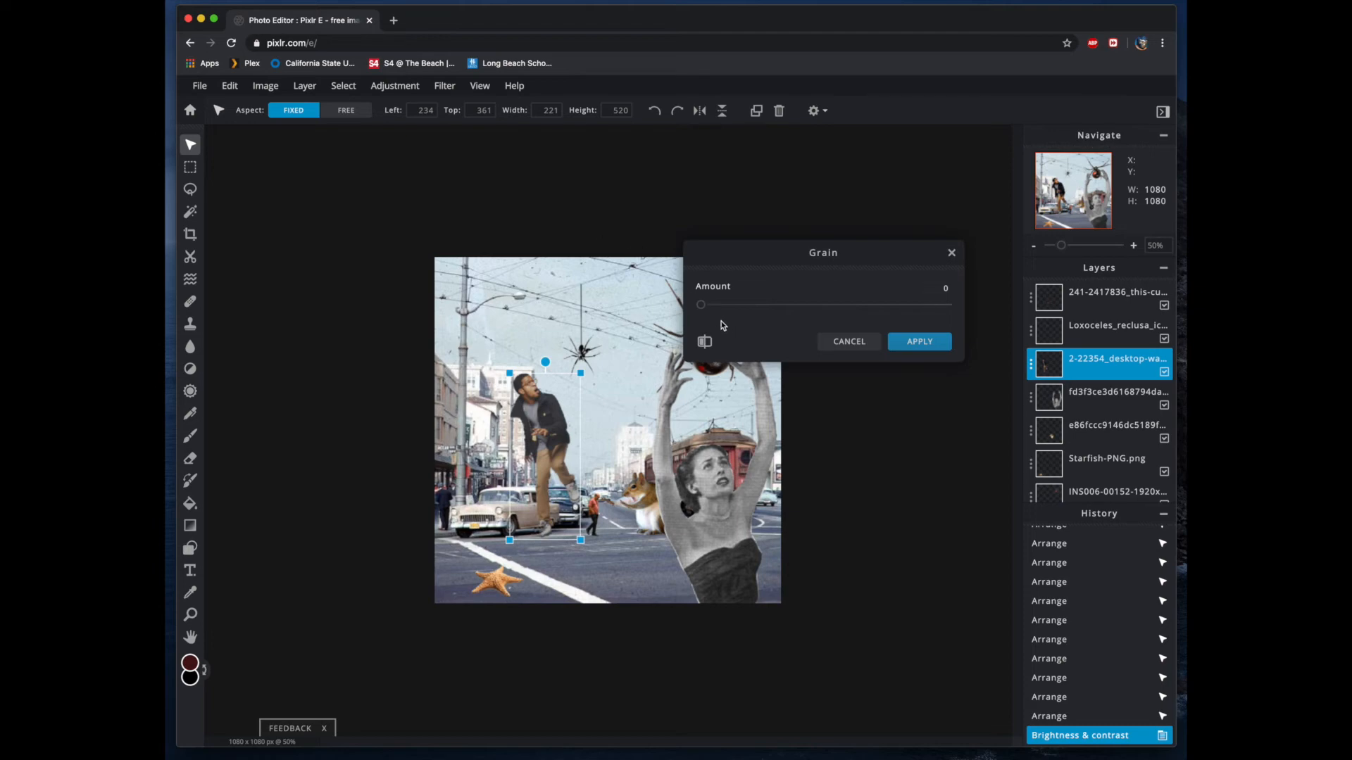
left_click(701, 307)
left_click_drag(701, 307, 950, 306)
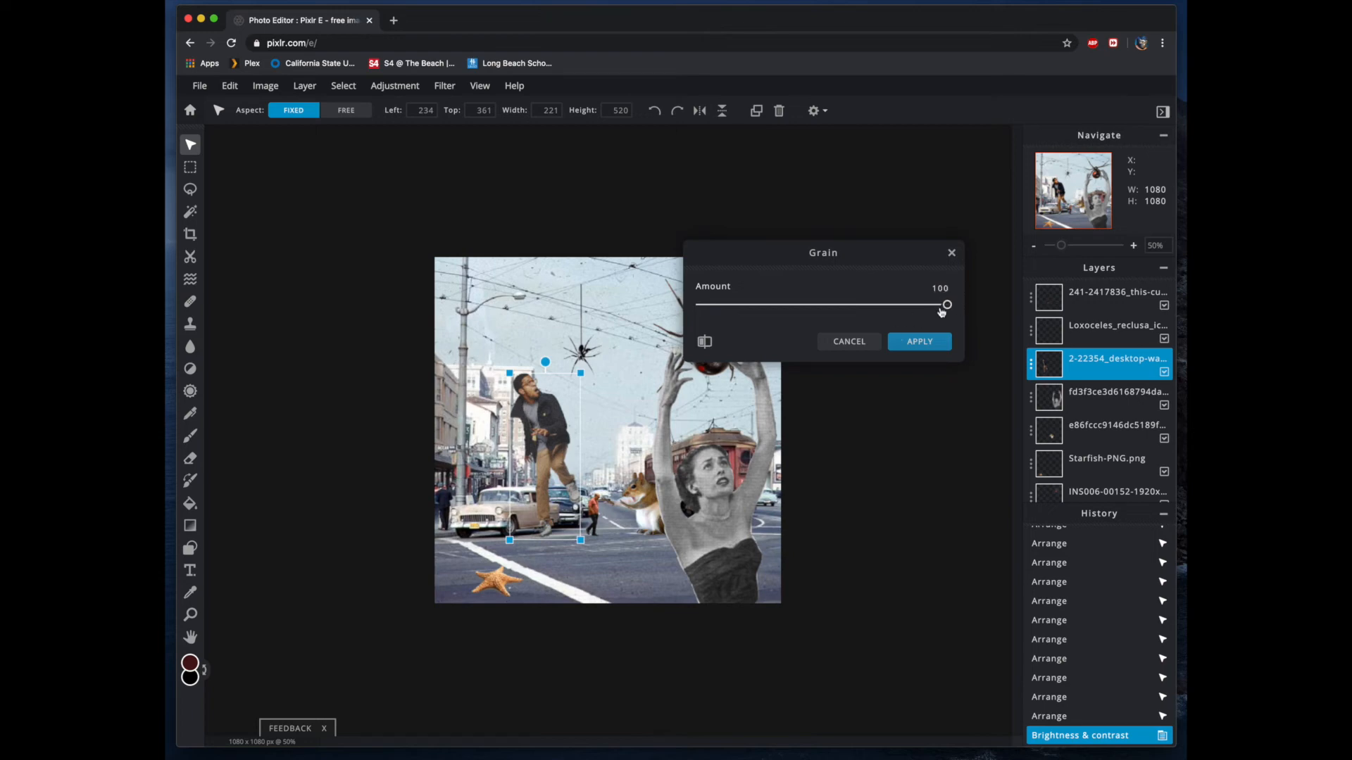
left_click(910, 346)
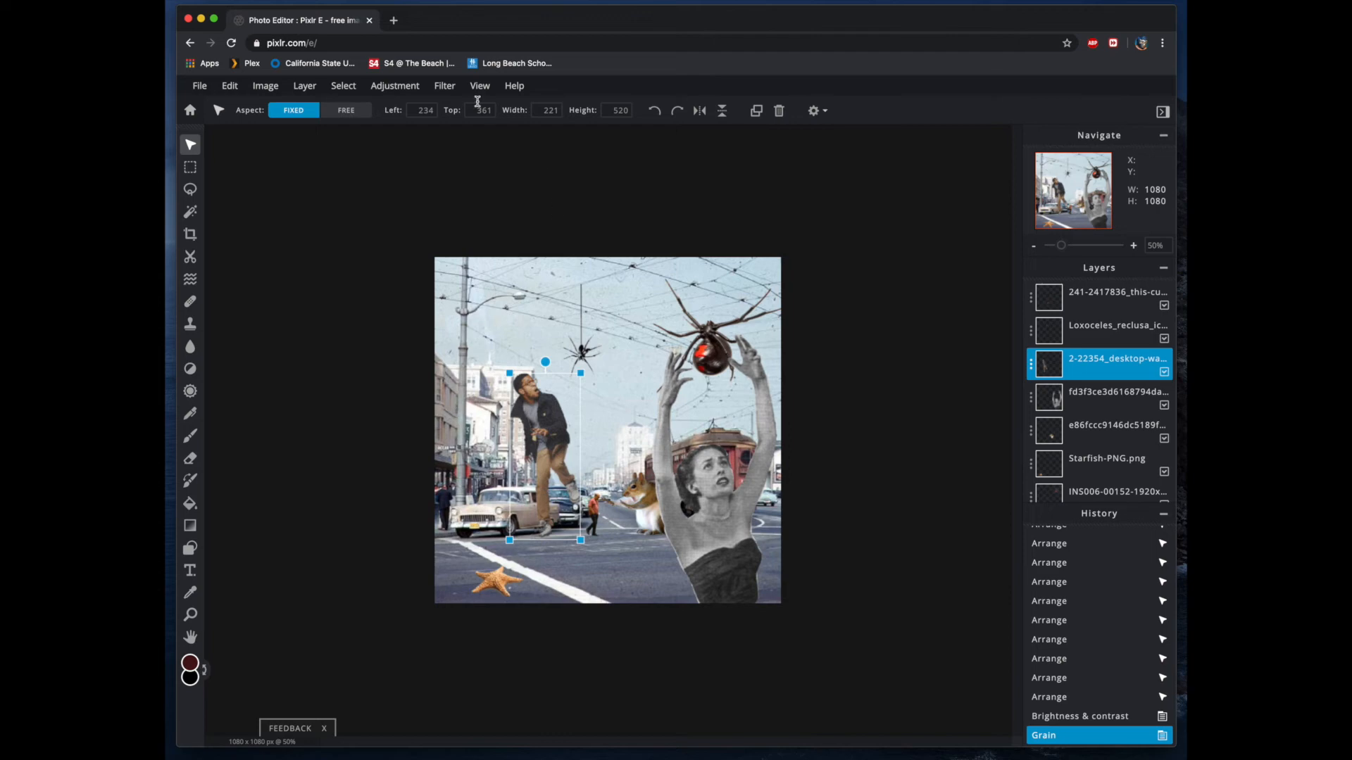
- Set saturation to about -15 and lightness to 8 on the man in the black jacket with Hue & saturation
left_click(412, 87)
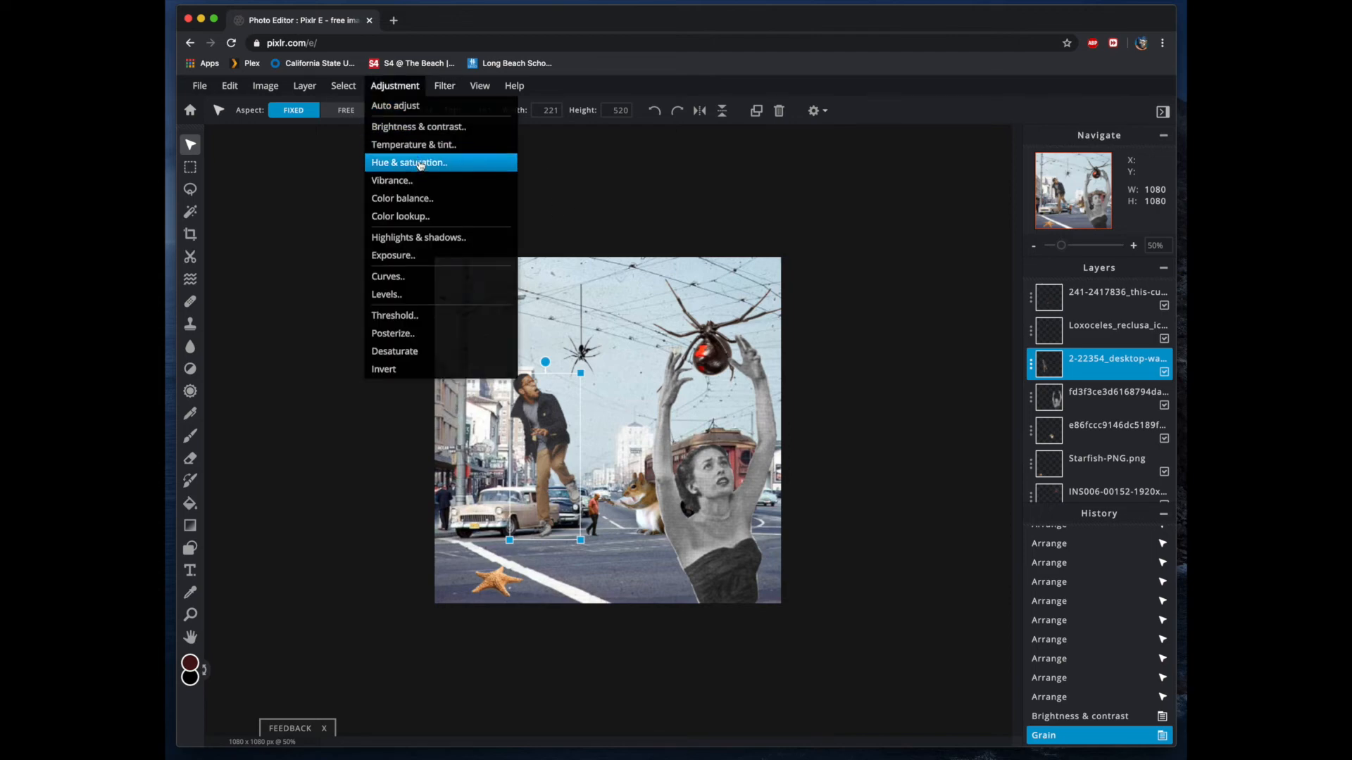
left_click(420, 164)
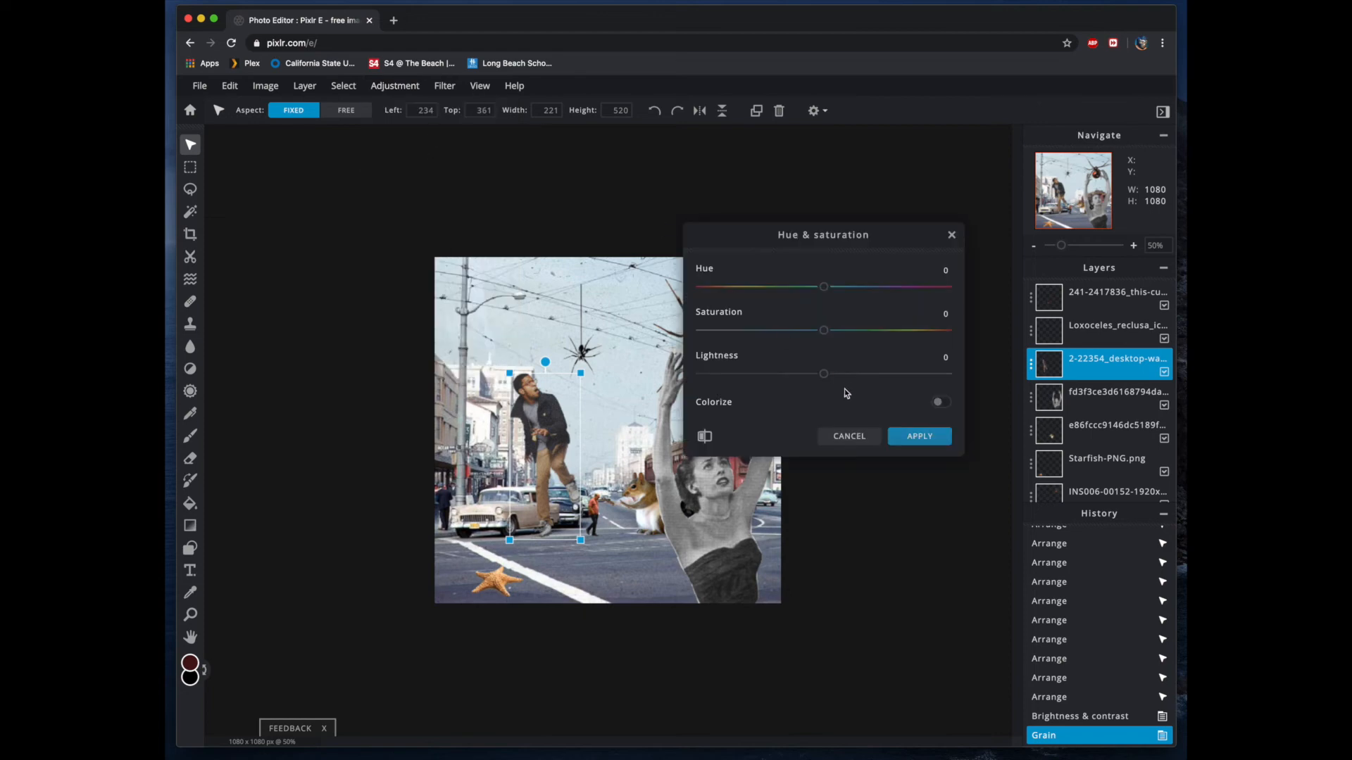
left_click_drag(824, 374, 806, 332)
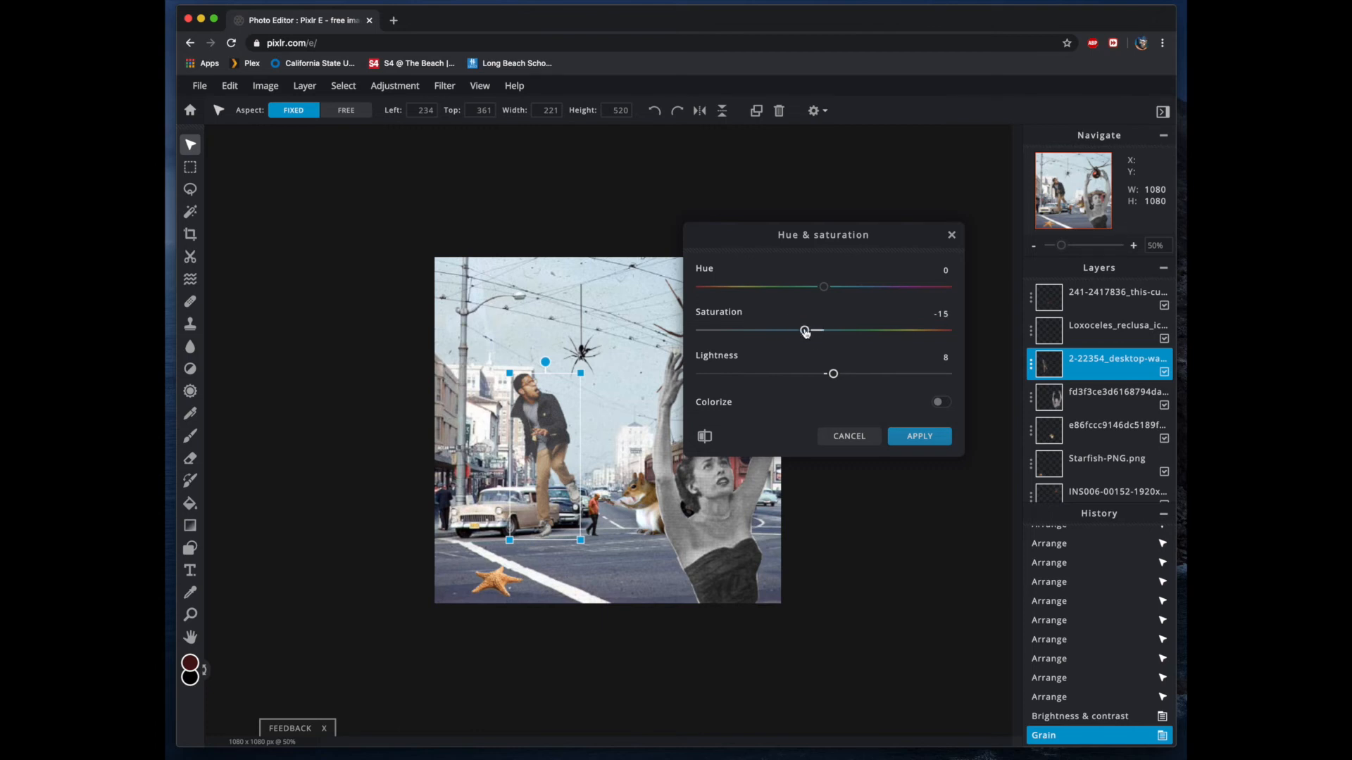
left_click(918, 436)
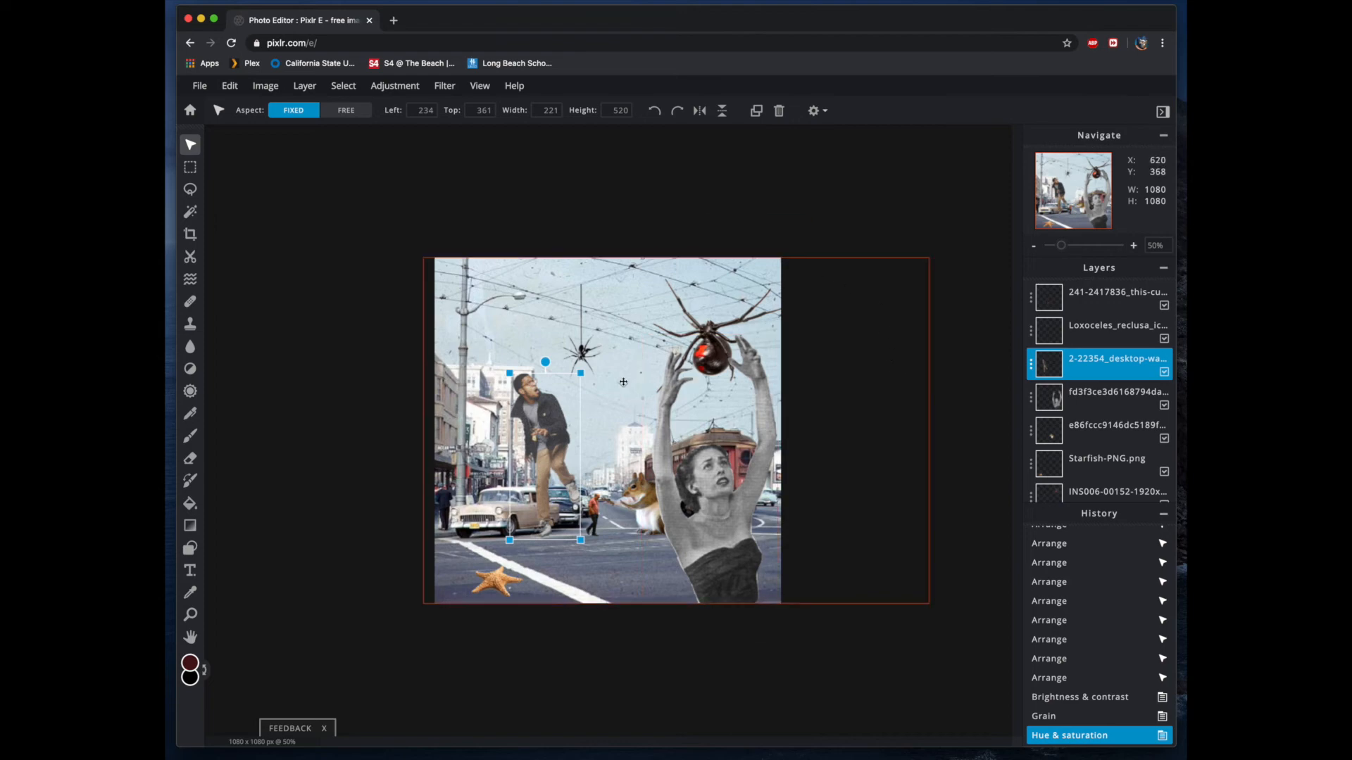
- Adjust the large spider's brightness and contrast and apply the Grain filter to it
left_click(713, 354)
left_click(386, 87)
left_click(423, 133)
left_click_drag(826, 259, 870, 136)
left_click_drag(870, 188, 902, 190)
left_click(966, 269)
left_click(395, 86)
left_click_drag(746, 230, 921, 222)
left_click(960, 262)
- Lower the small hanging spider's contrast with Brightness & contrast and apply the Grain filter to it
left_click(580, 352)
left_click(394, 85)
left_click_drag(870, 265, 821, 274)
left_click(967, 302)
left_click(445, 86)
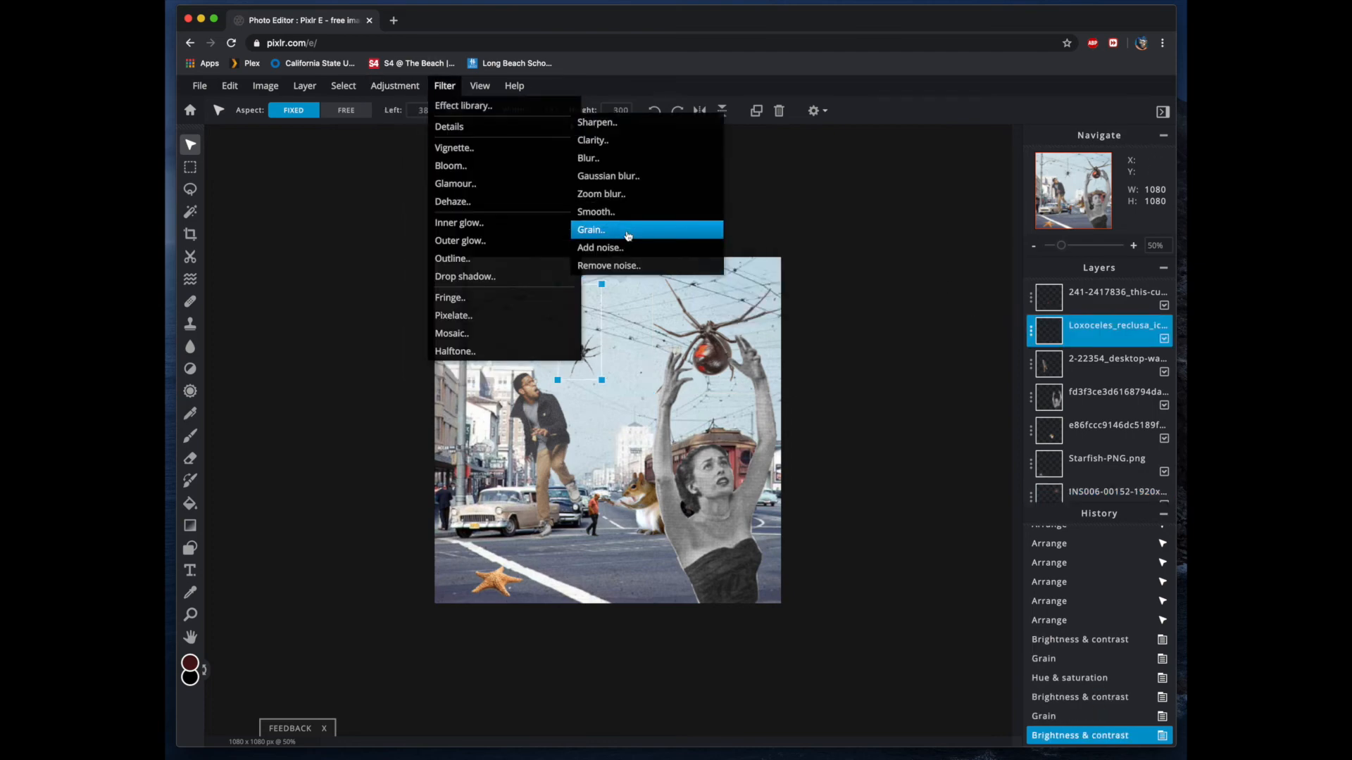
left_click(634, 244)
left_click(960, 263)
- Adjust the squirrel's brightness and contrast and apply the Add noise filter with an amount of about 18
left_click(637, 507)
left_click(395, 86)
left_click(422, 134)
left_click(967, 302)
left_click(433, 87)
left_click(465, 211)
left_click_drag(746, 220, 779, 220)
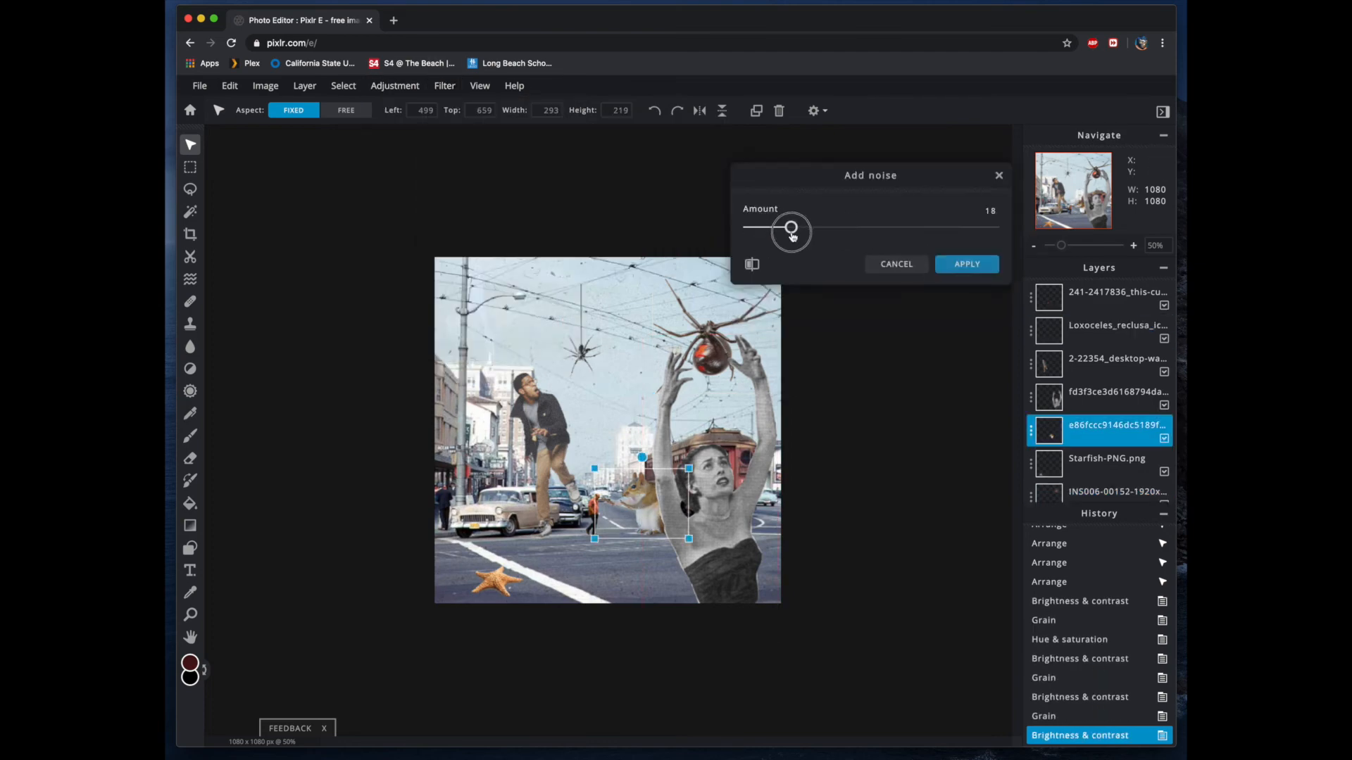
left_click(959, 262)
- Lower the squirrel's contrast with another Brightness & contrast adjustment
left_click(394, 86)
left_click(423, 134)
left_click_drag(870, 266, 842, 265)
left_click(967, 302)
- Mute the starfish with a Brightness & contrast adjustment, nudging it slightly toward the lower left, and deselect it
left_click(394, 85)
left_click(423, 134)
left_click(966, 301)
left_click(953, 184)
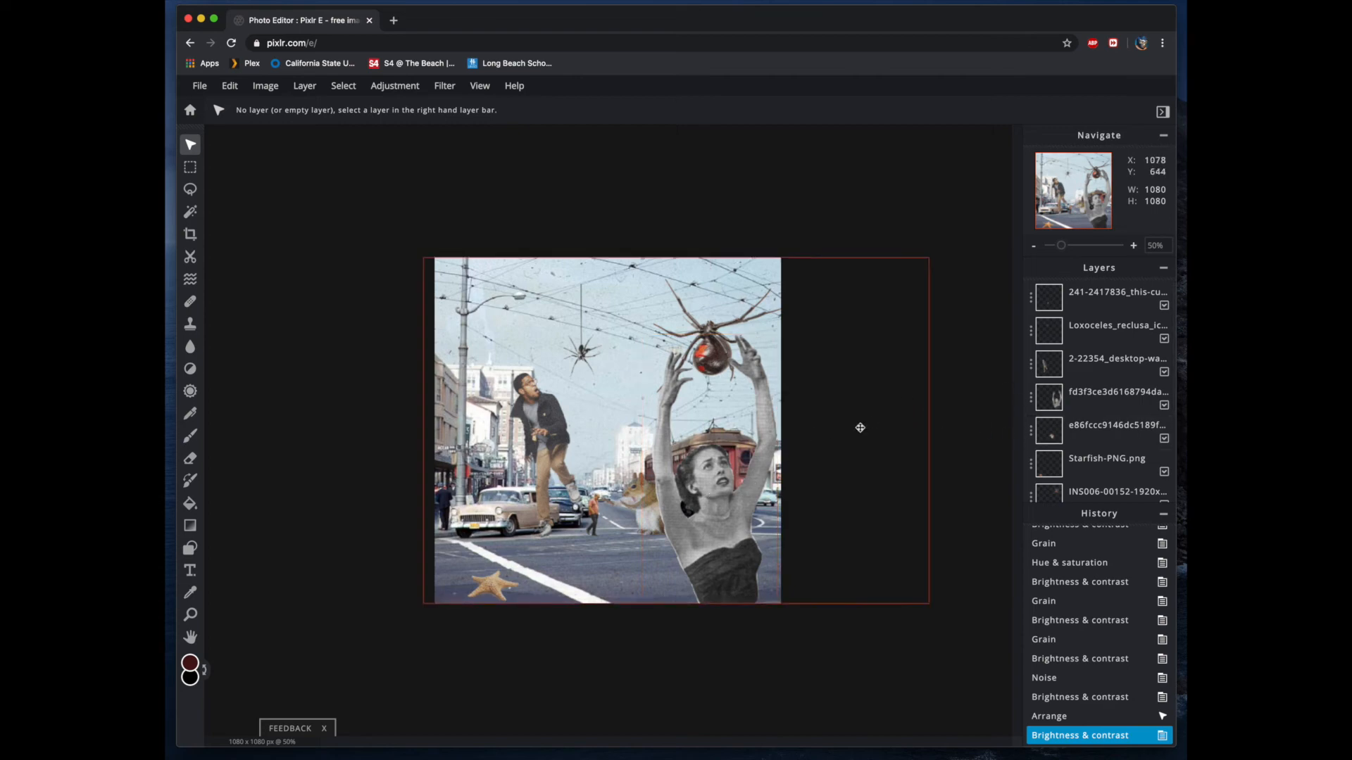
- Add an empty layer and reorder it directly above the woman's layer
left_click(1079, 399)
scroll(1101, 455, "down", 3)
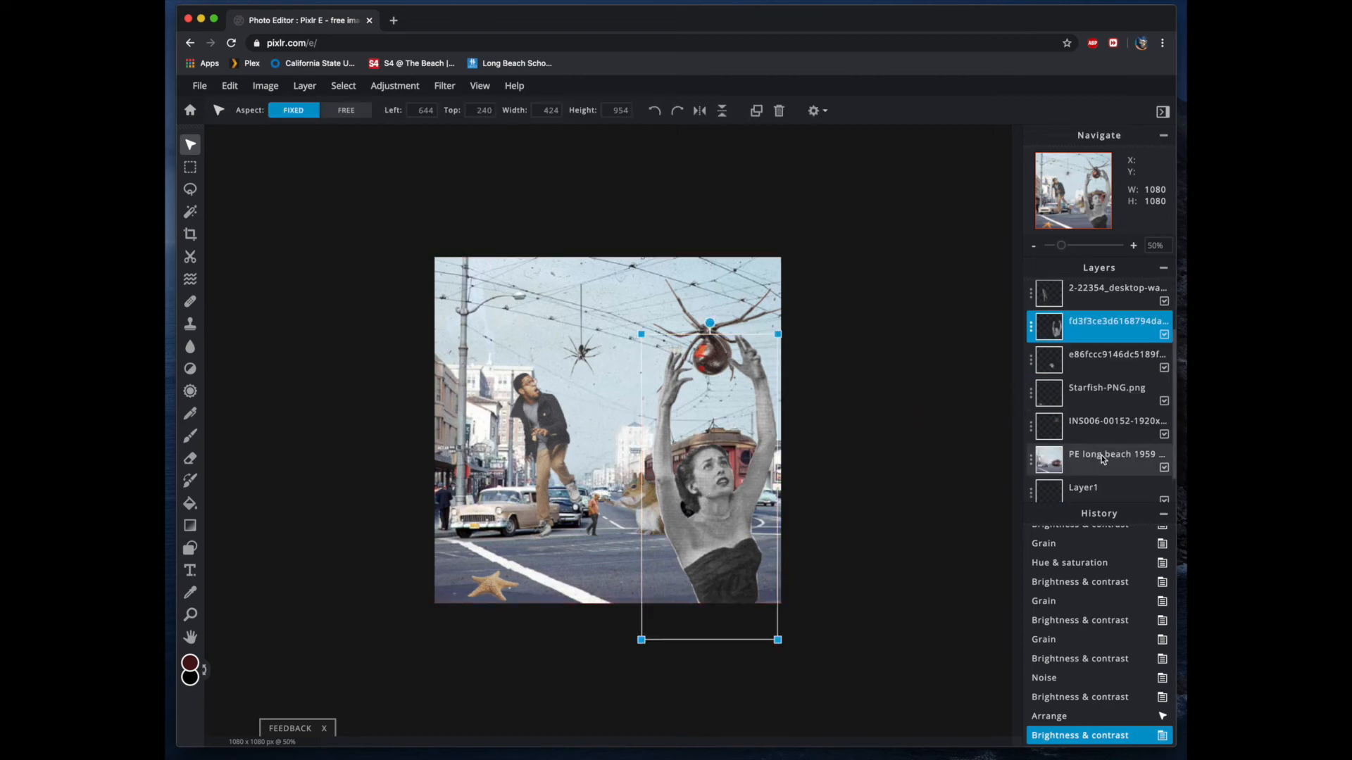
left_click(1099, 493)
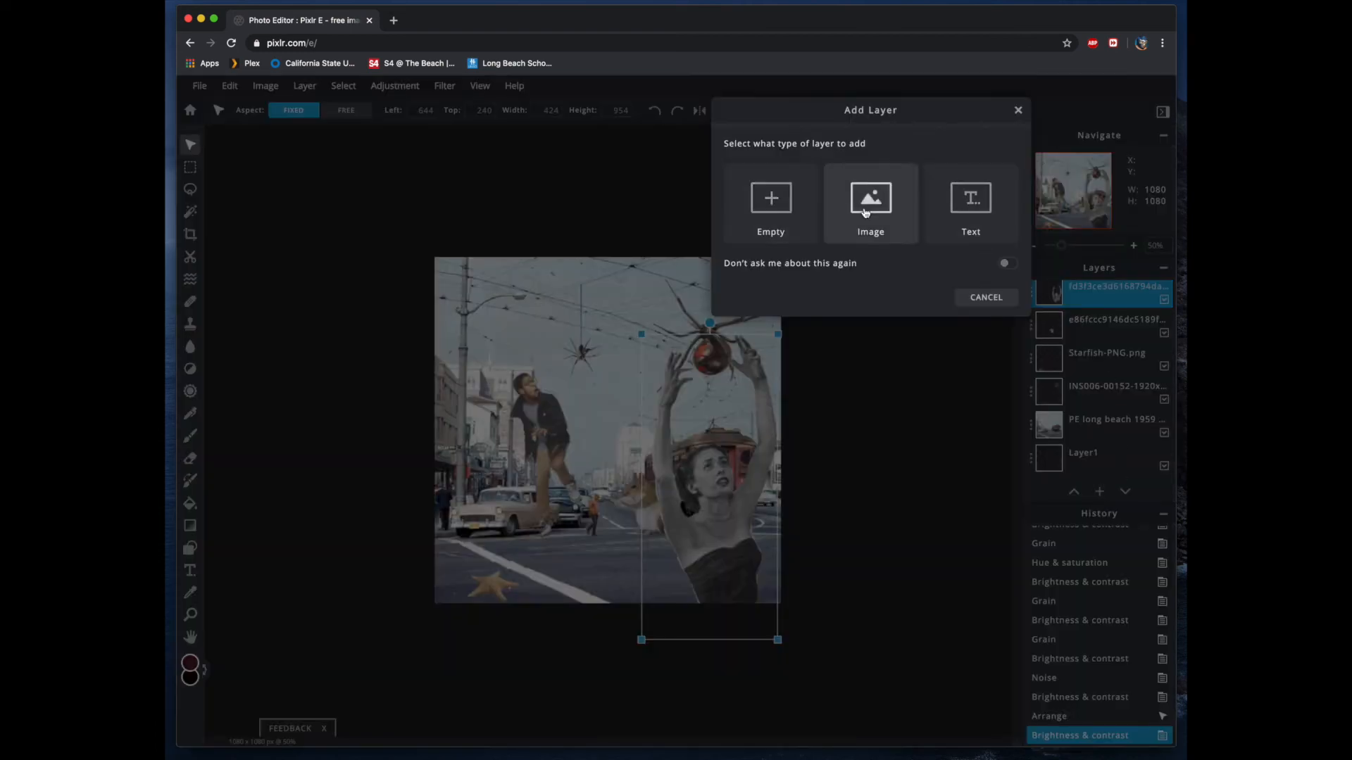
left_click(771, 206)
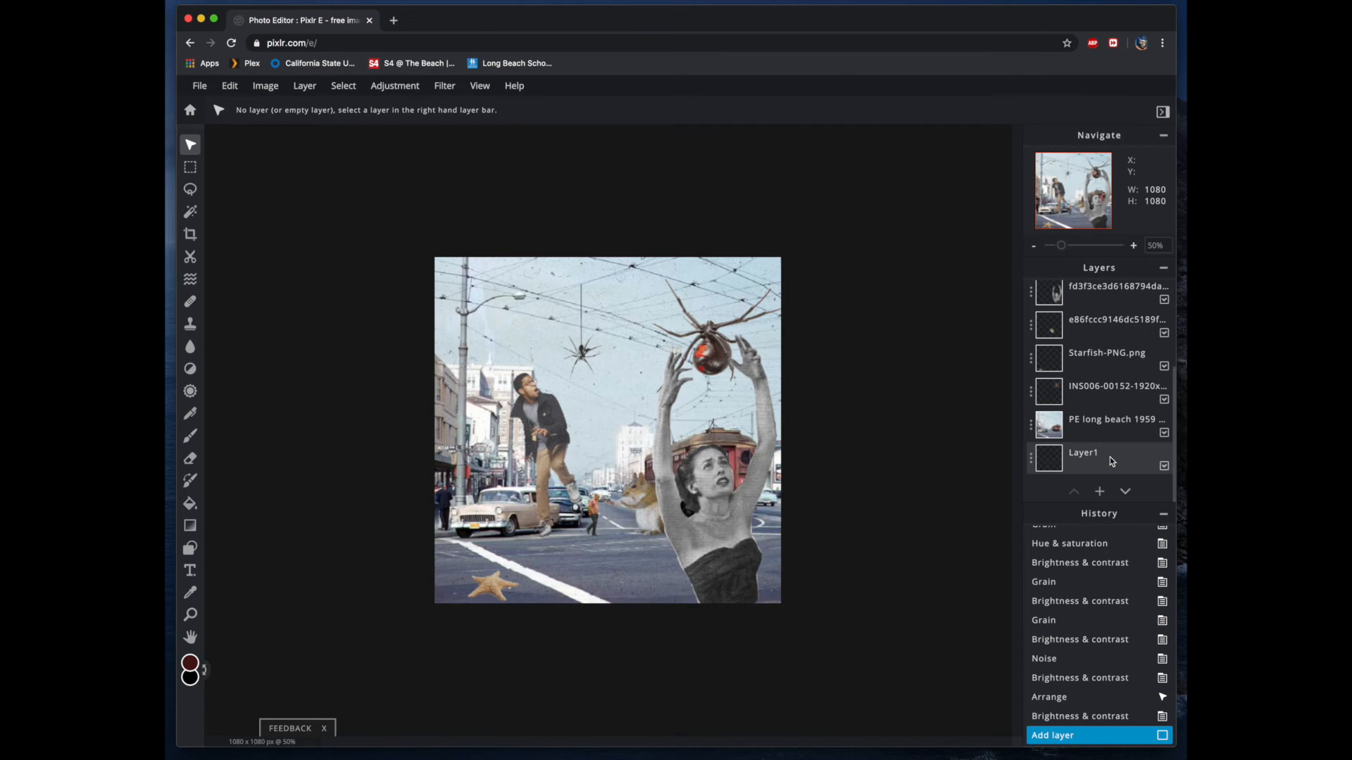
left_click_drag(1109, 458, 1088, 323)
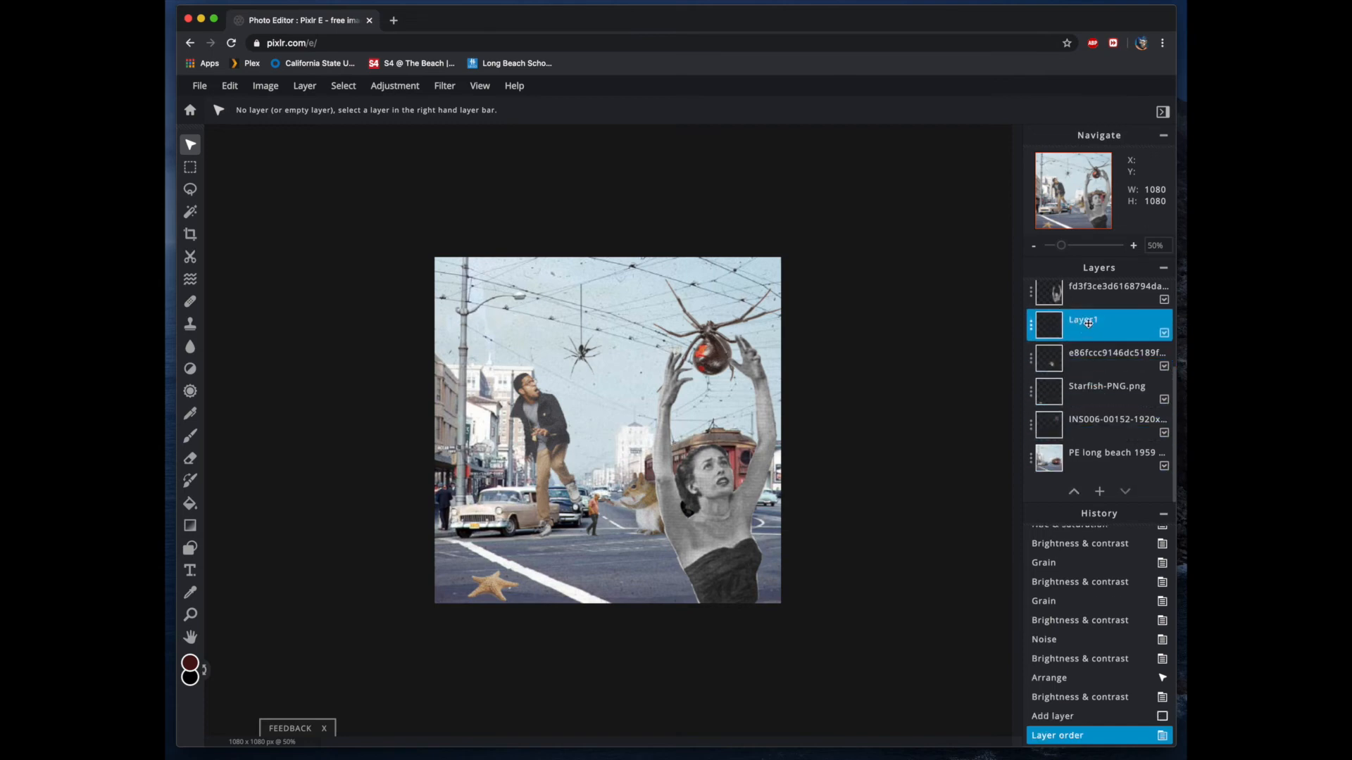
scroll(1088, 379, "up", 2)
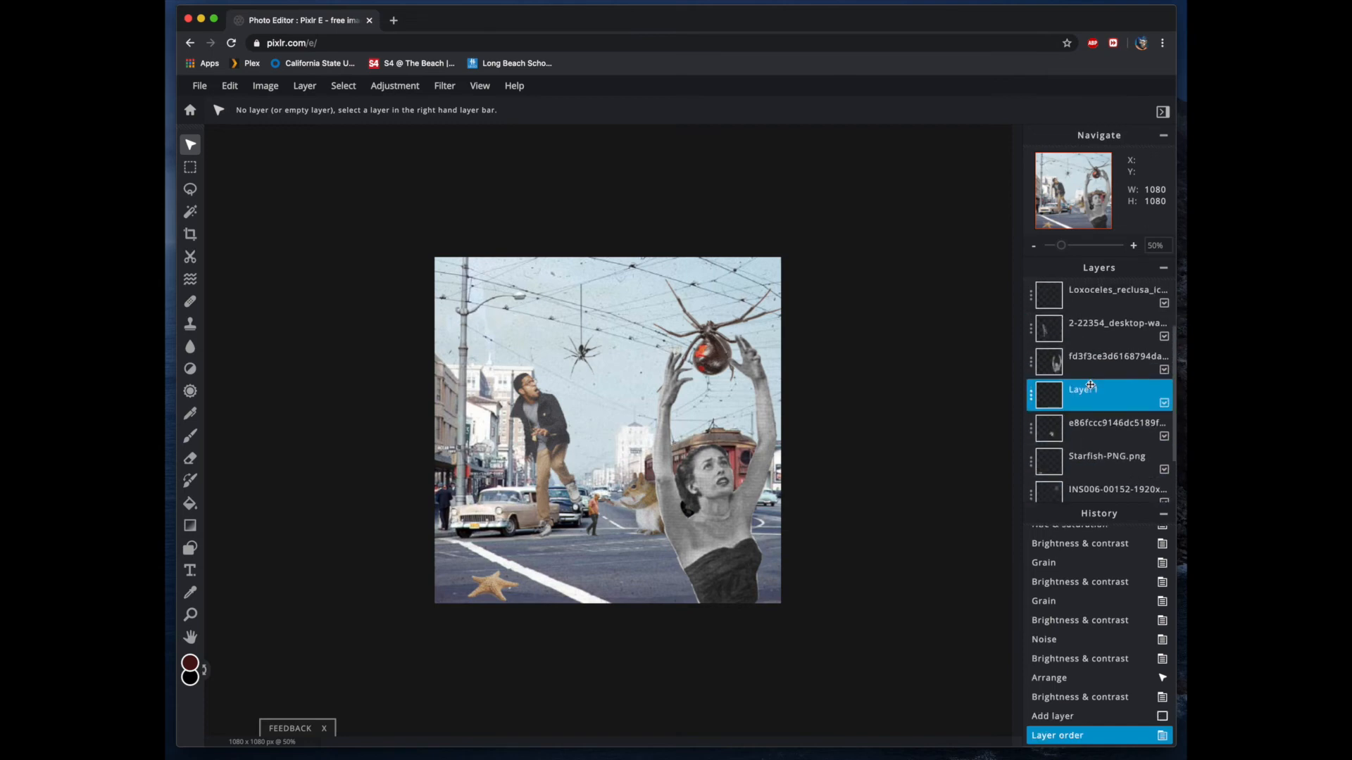
left_click_drag(1096, 395, 1101, 360)
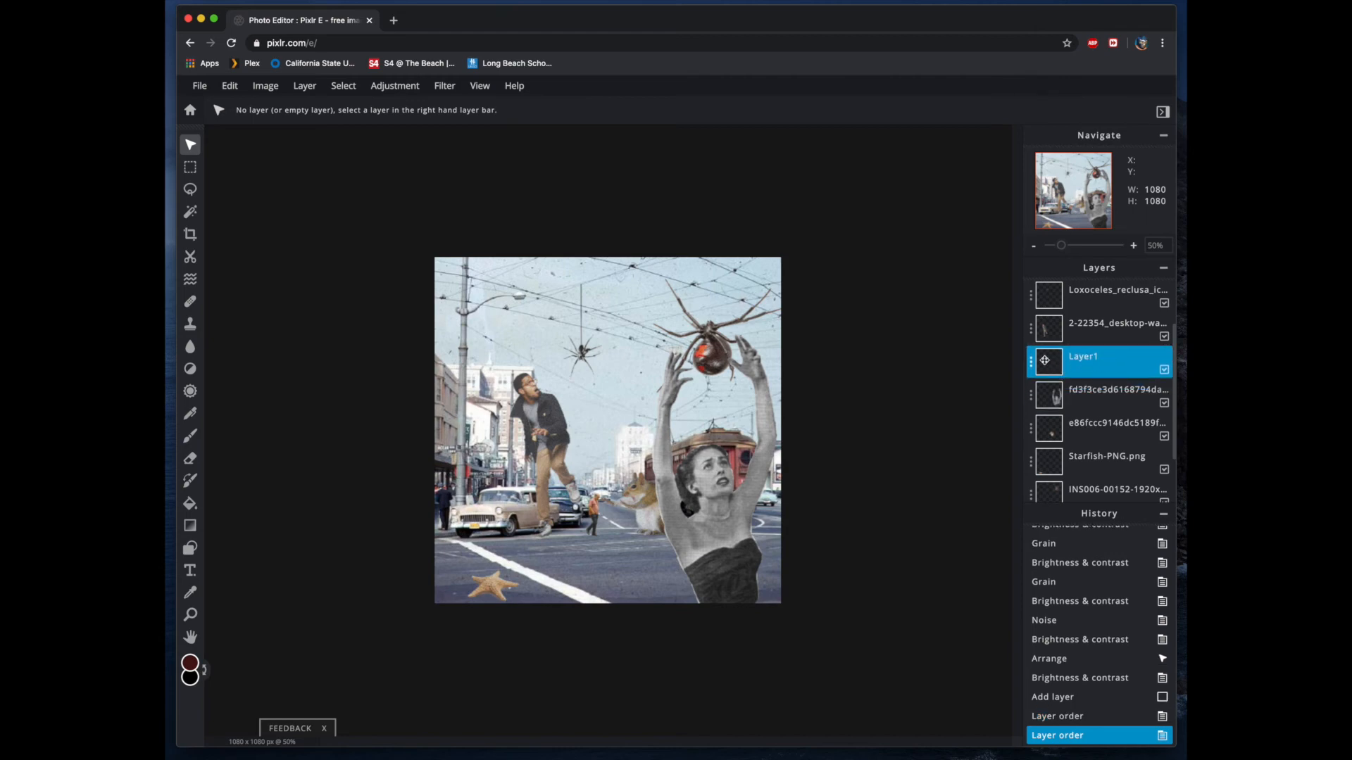
left_click(1086, 358)
- Paint the woman's face, neck and chest in #A8534B with a 40 px soft brush at 90% opacity on the new layer
left_click(190, 664)
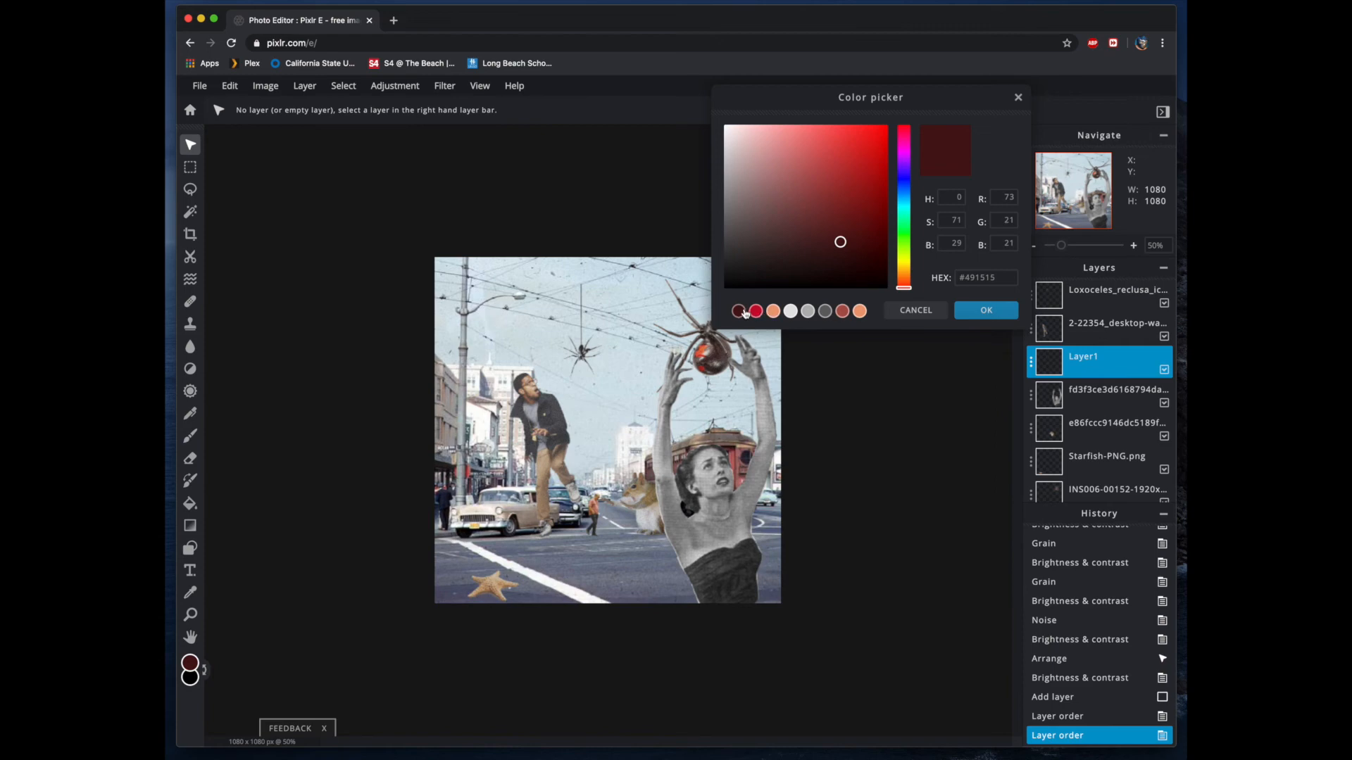
left_click(842, 314)
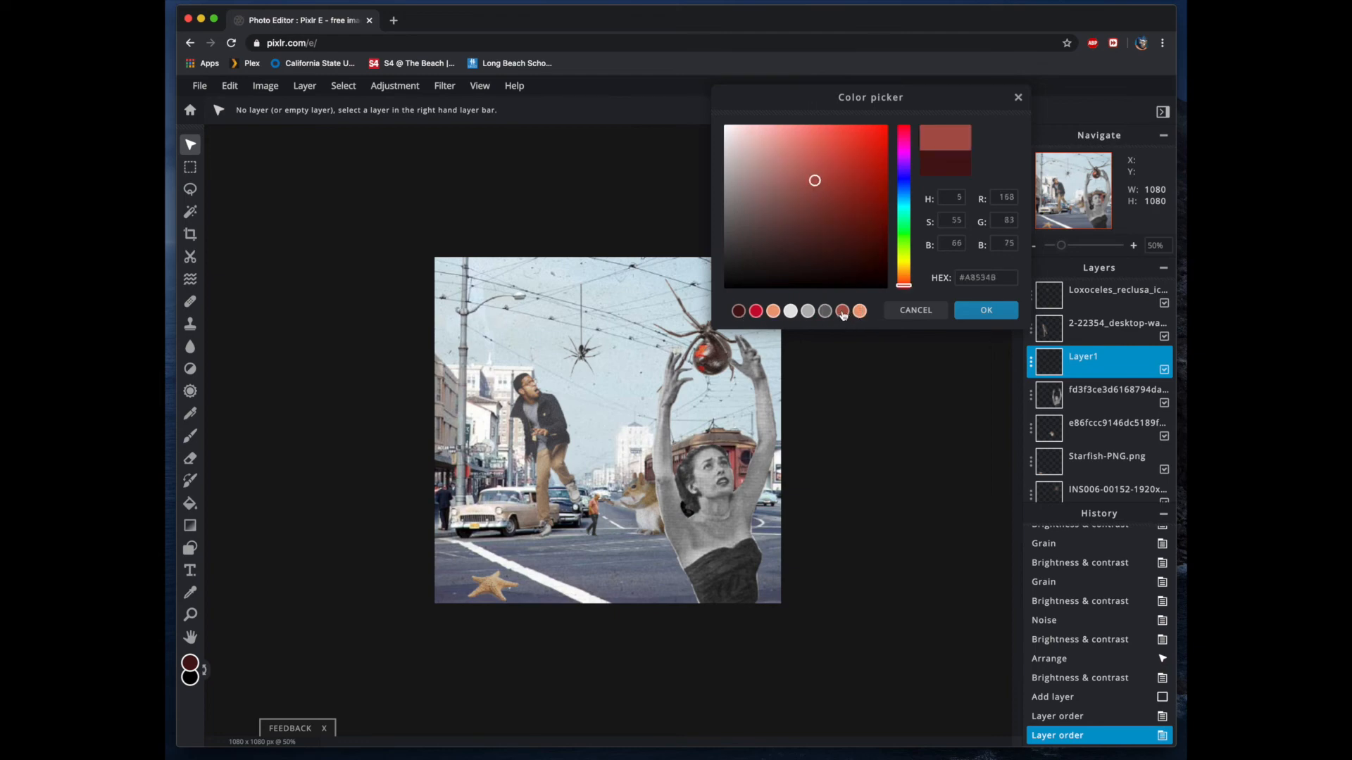
left_click(972, 311)
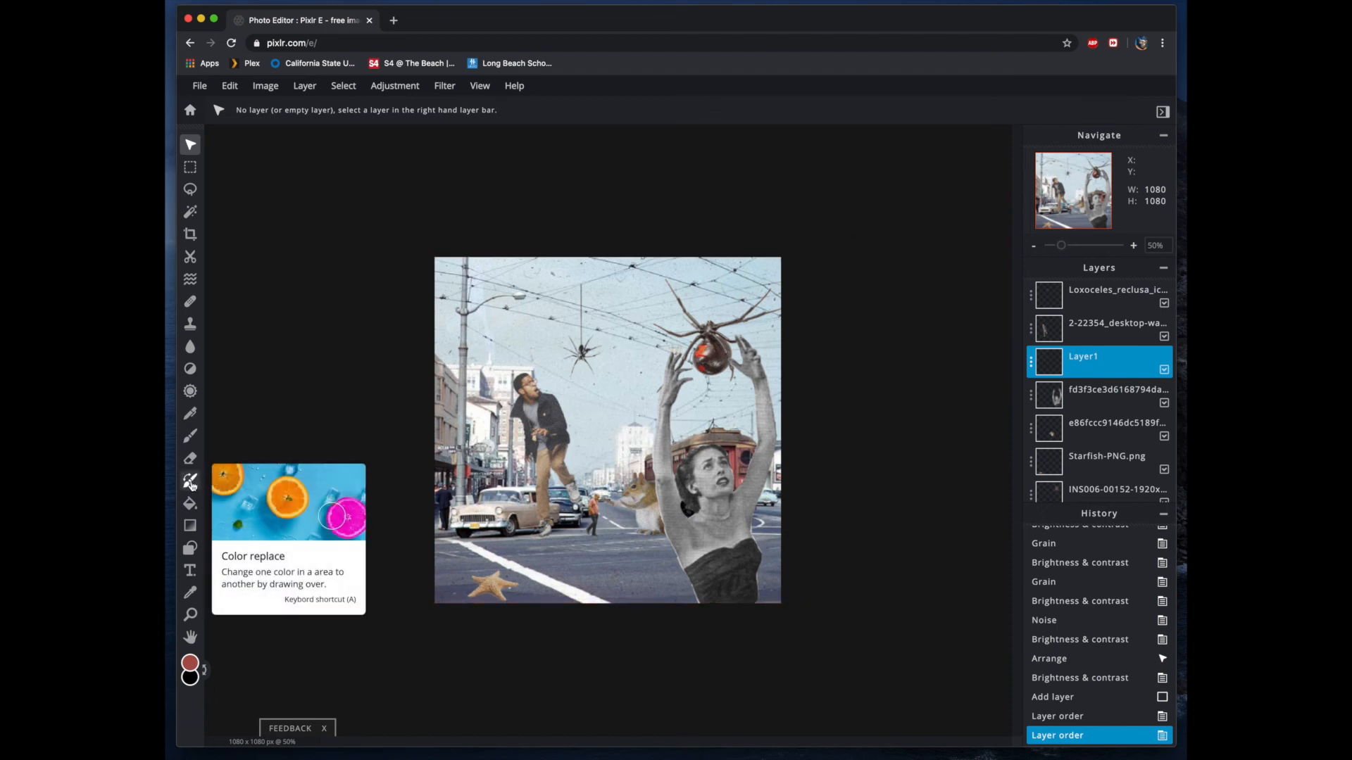
left_click(190, 441)
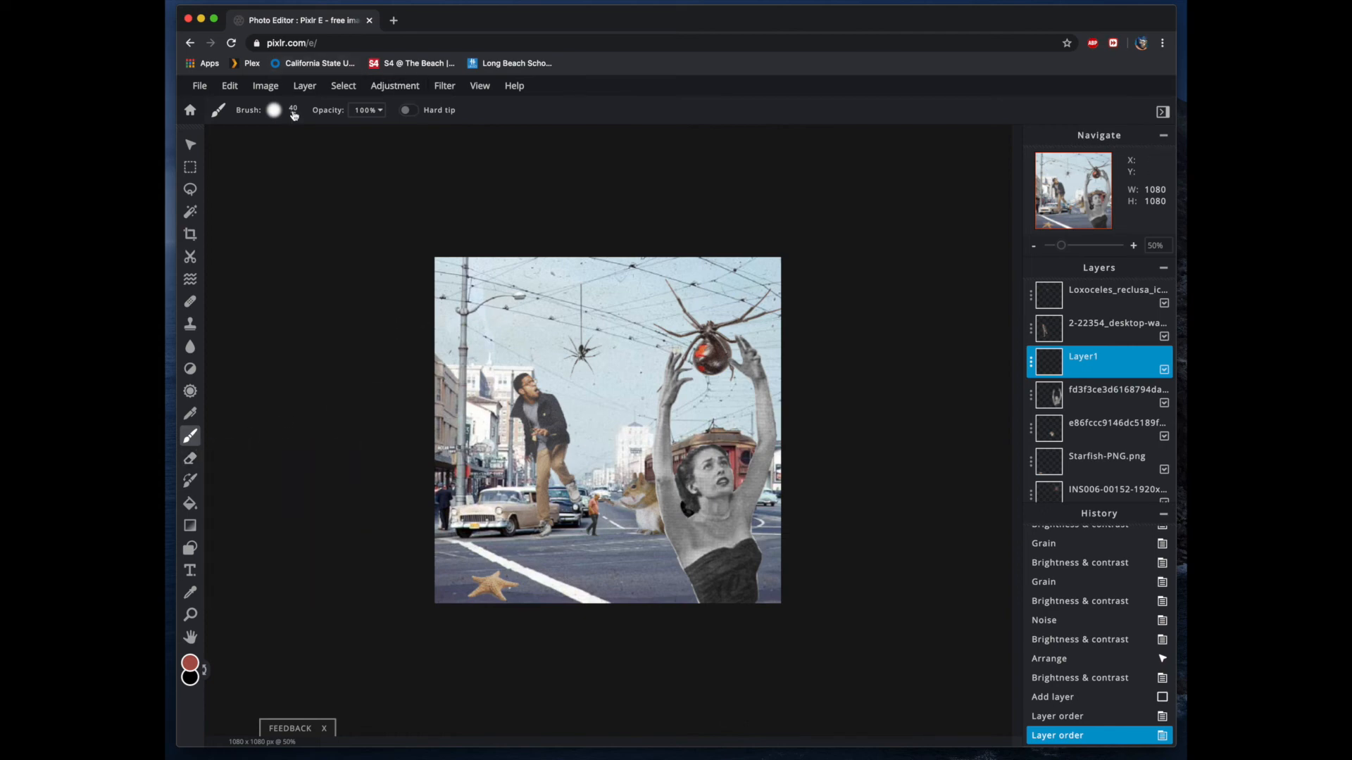
left_click(294, 112)
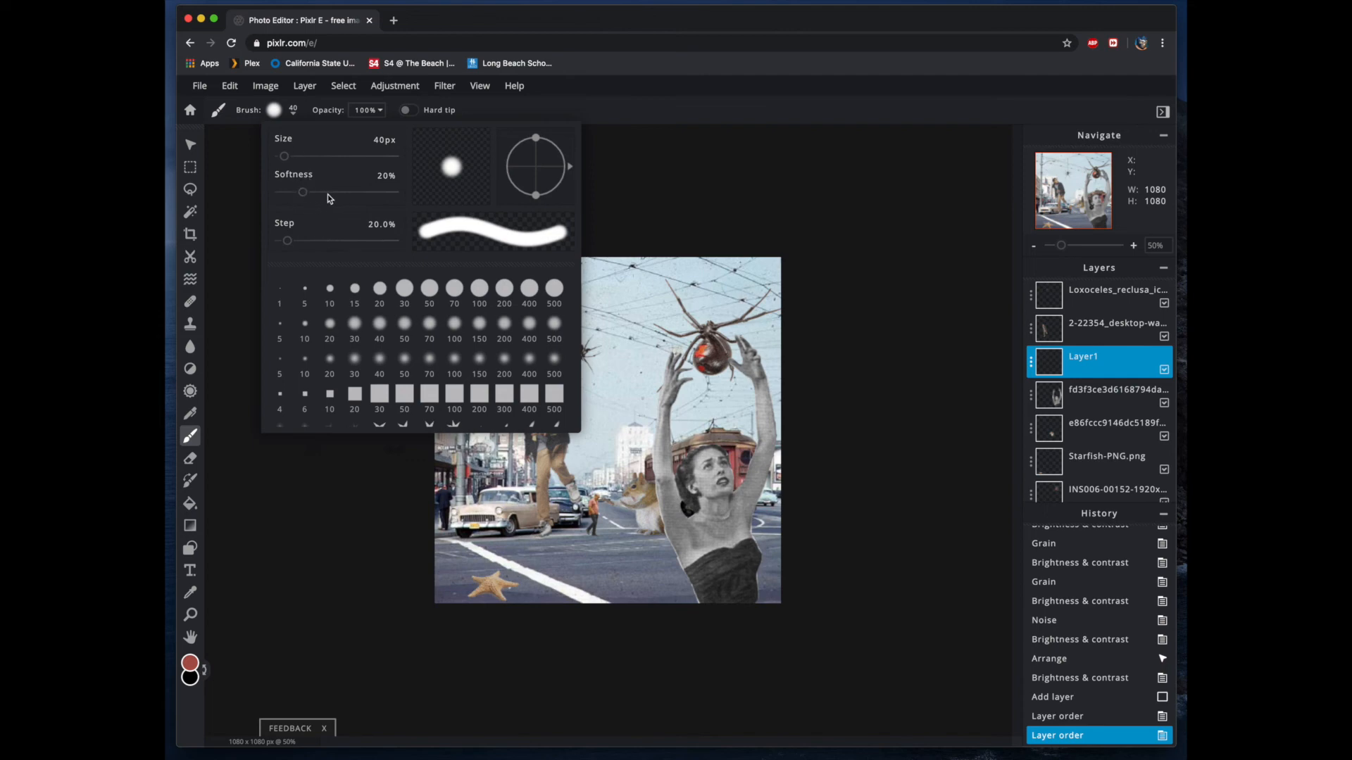
left_click(377, 112)
left_click(378, 112)
left_click_drag(381, 133, 372, 133)
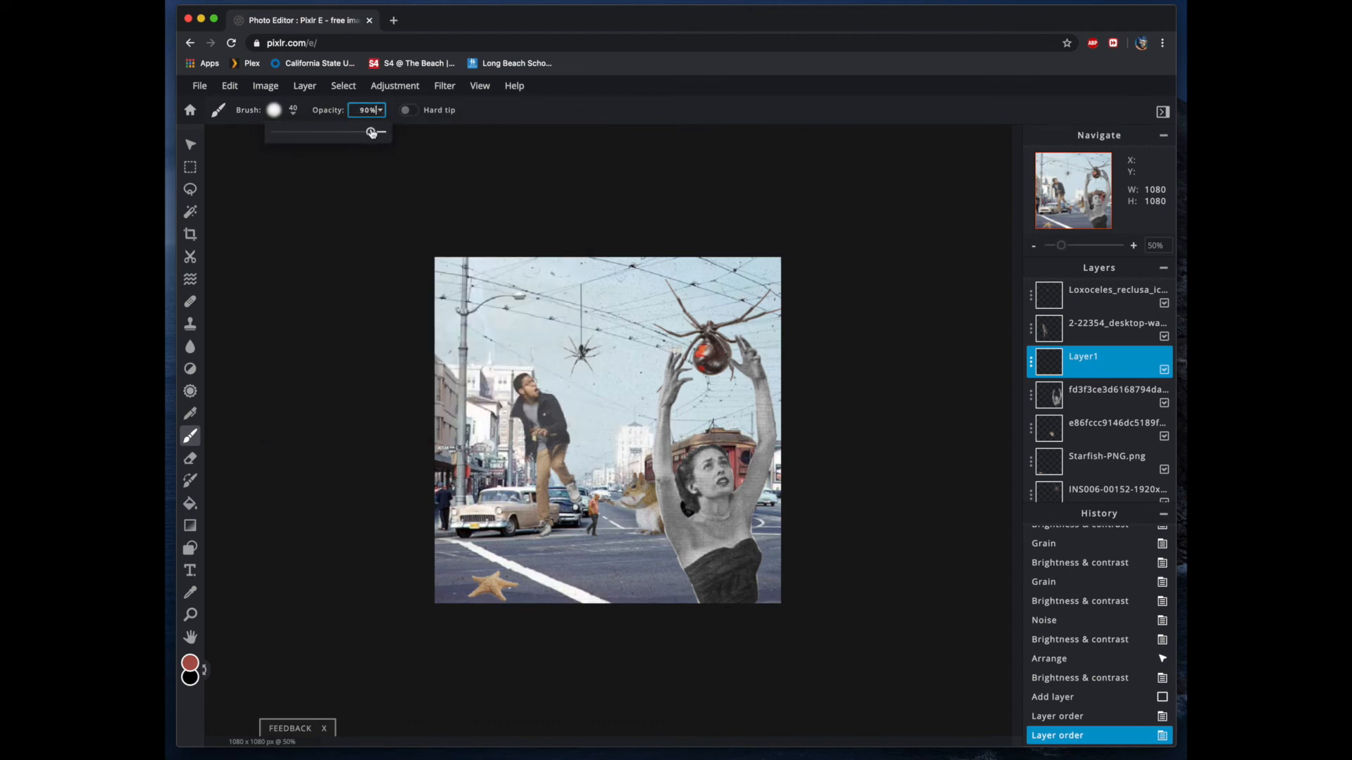
mouse_move(710, 529)
left_mouse_down()
mouse_move(722, 534)
mouse_move(714, 524)
mouse_move(709, 535)
mouse_move(719, 518)
mouse_move(704, 507)
mouse_move(725, 504)
mouse_move(714, 473)
mouse_move(704, 493)
mouse_move(706, 461)
mouse_move(725, 463)
mouse_move(726, 486)
mouse_move(697, 465)
mouse_move(716, 454)
mouse_move(703, 481)
left_mouse_up()
scroll(708, 486, "up", 1)
scroll(718, 494, "up", 5)
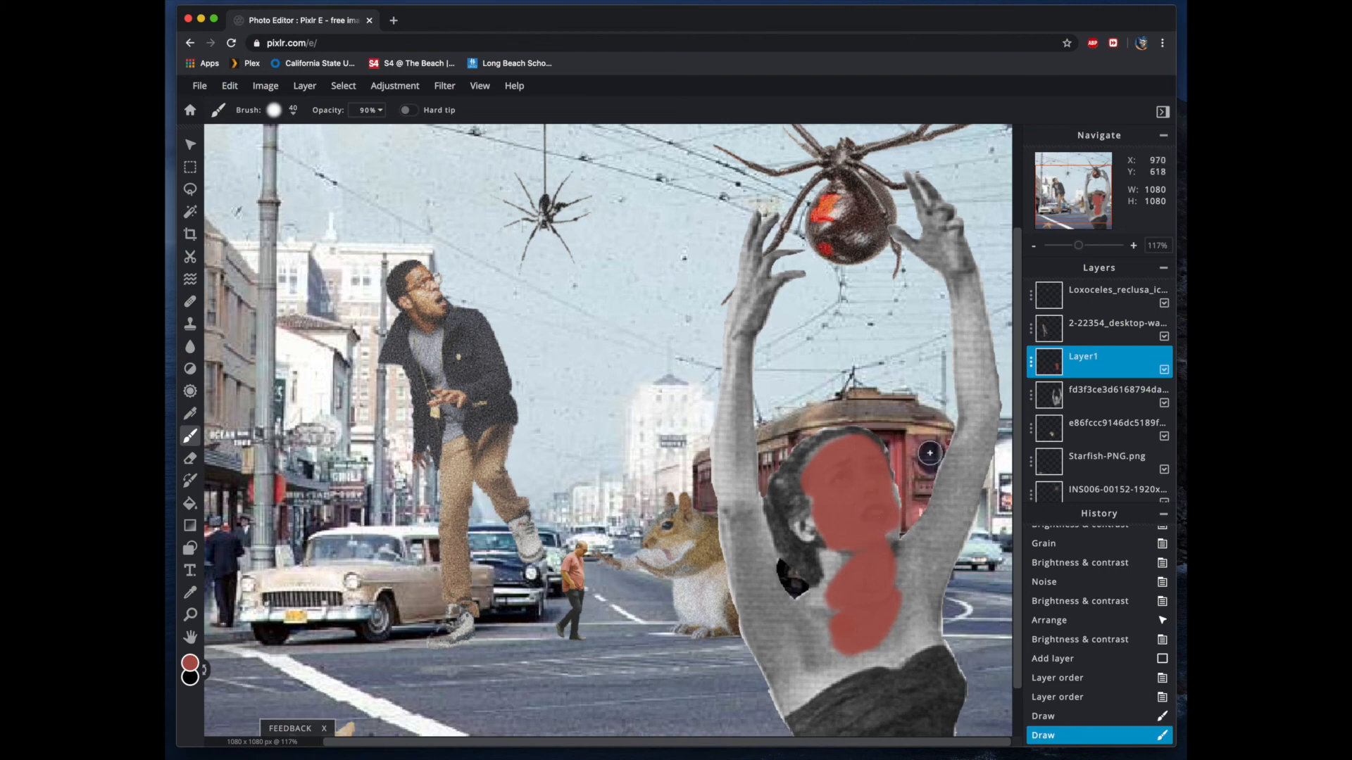
- Set the painted layer's blend mode to Overlay
left_click(1031, 364)
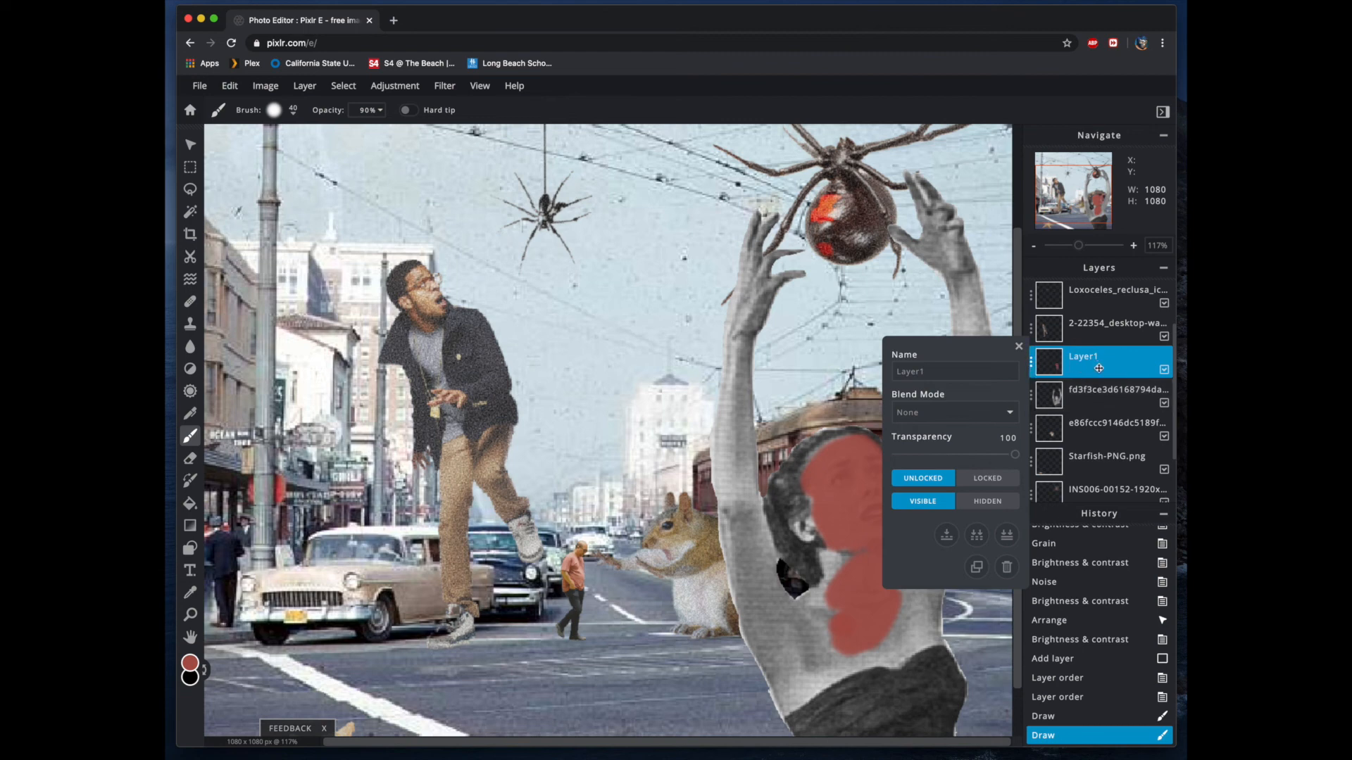
left_click(1031, 364)
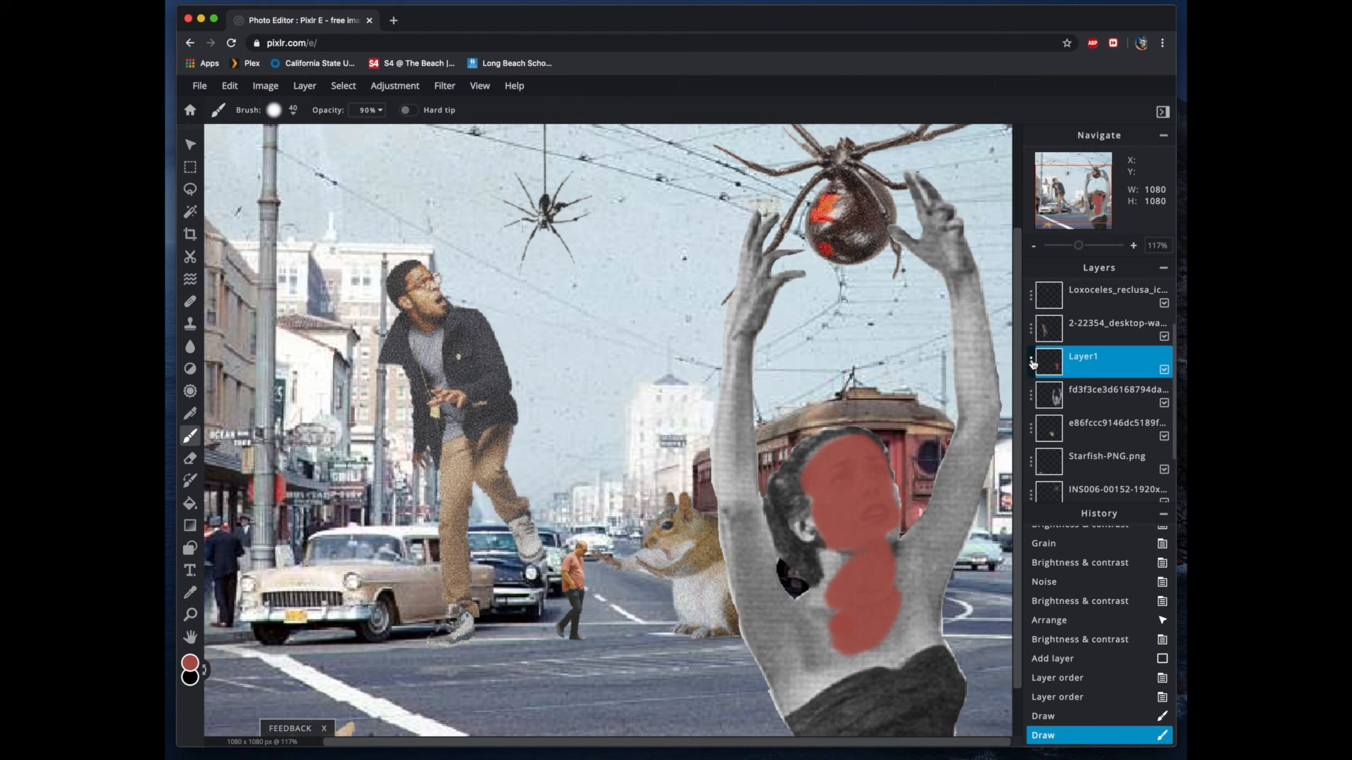
left_click(1032, 363)
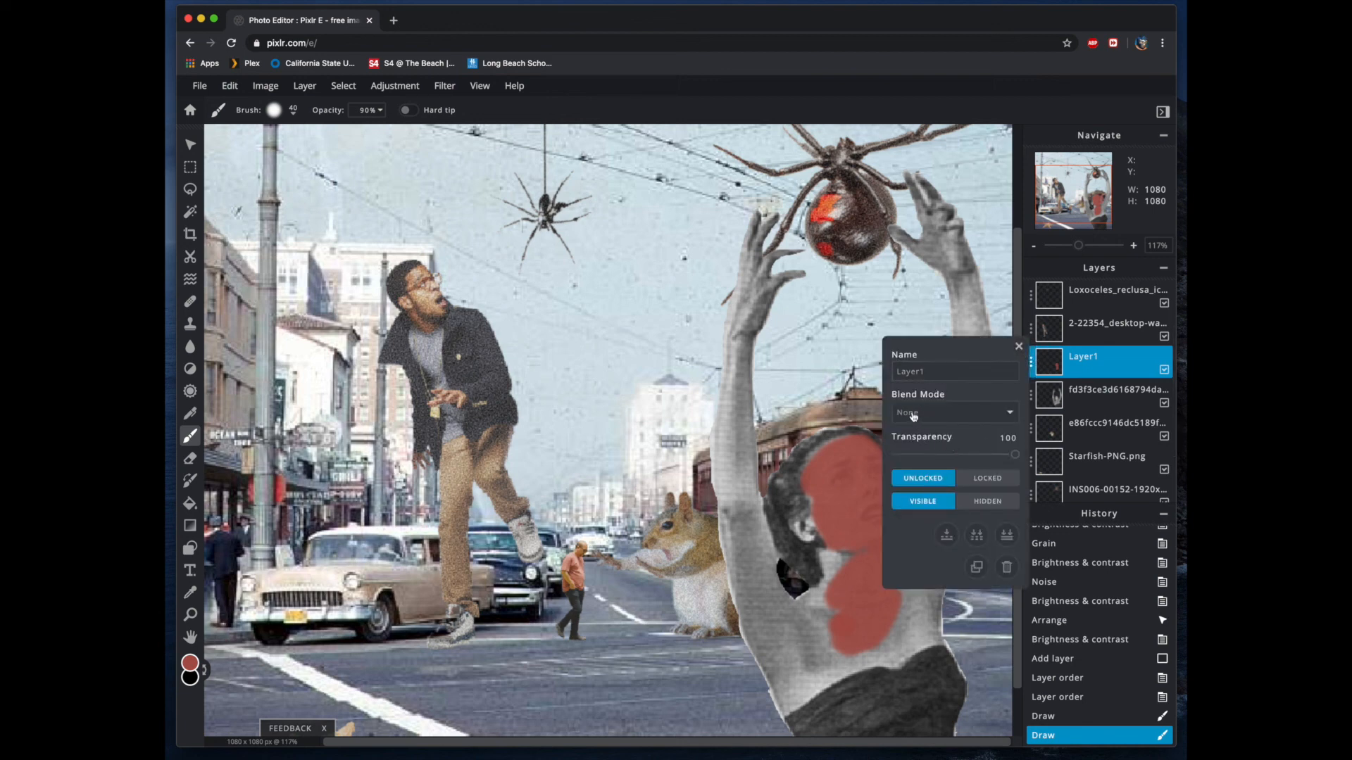
left_click(1011, 417)
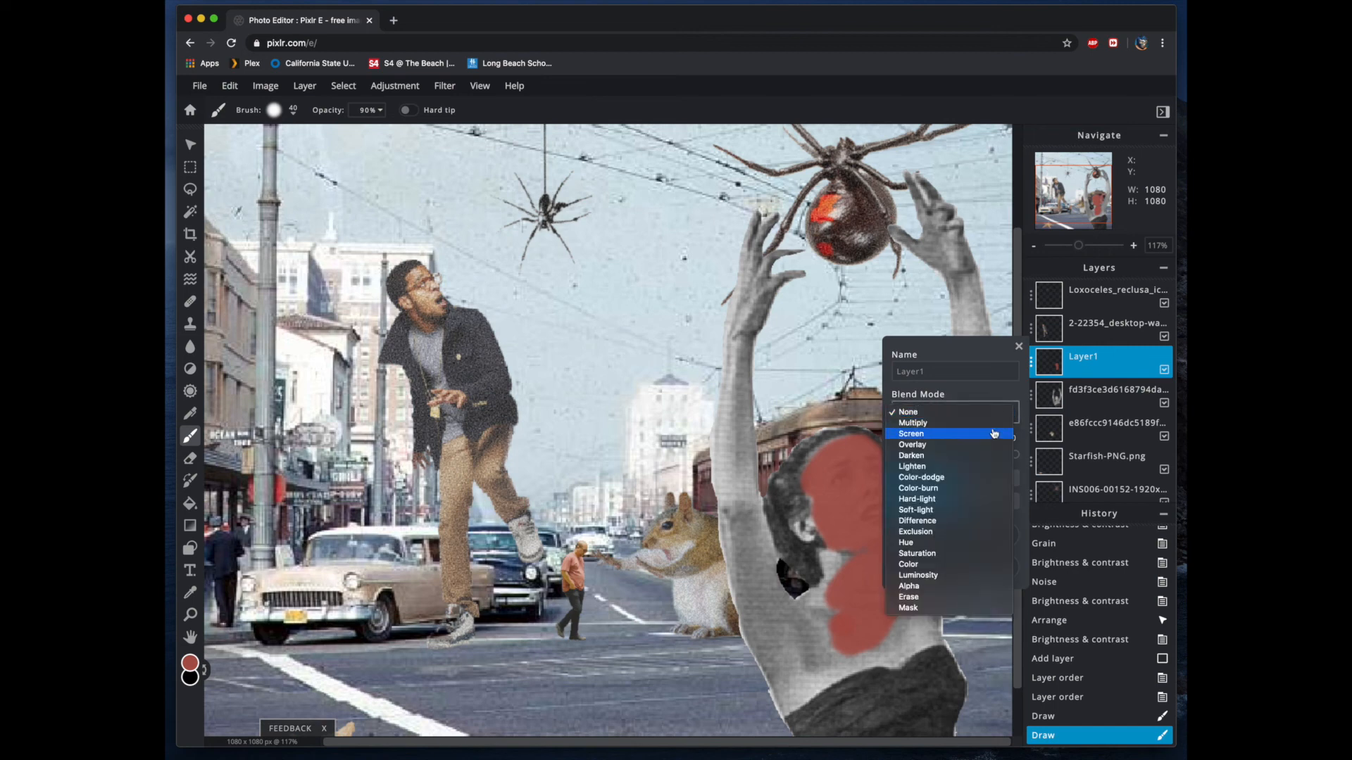
left_click(993, 445)
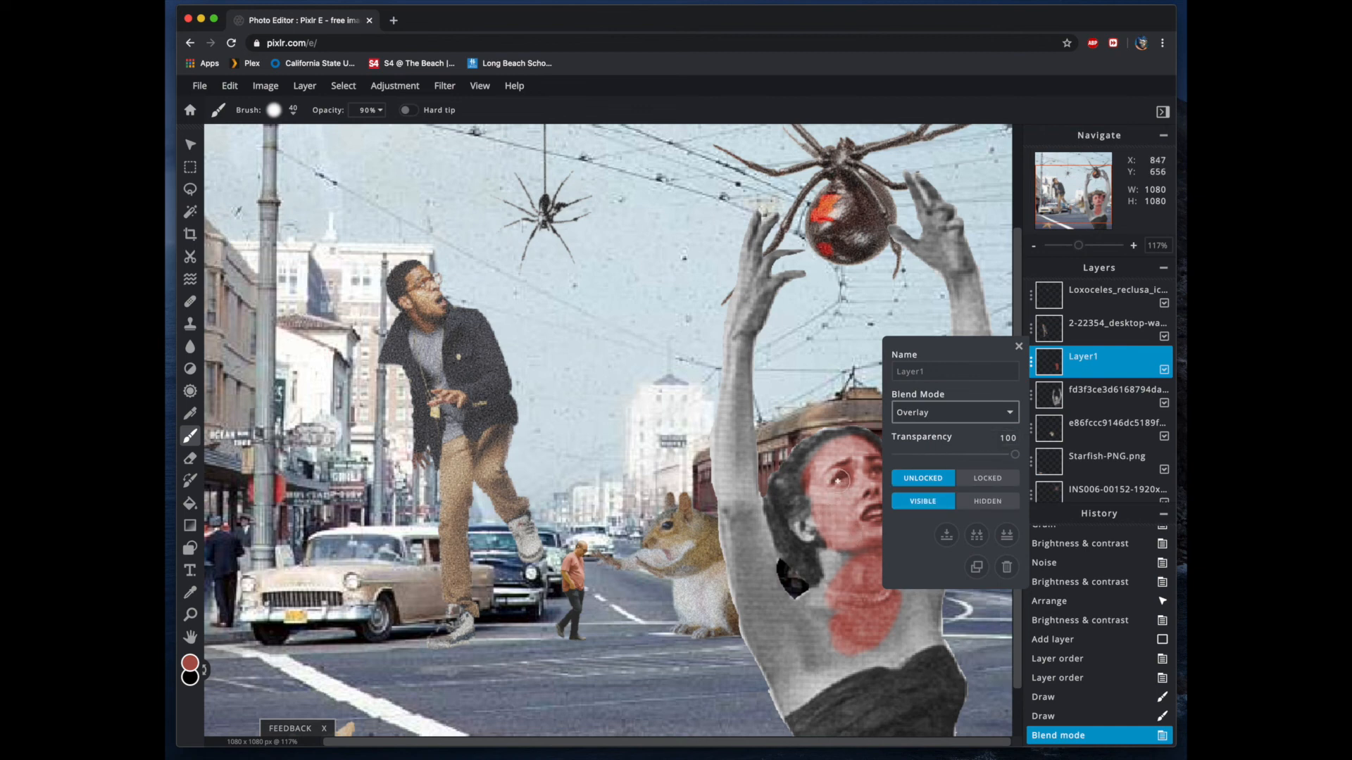
- Compare other blend modes on the painted layer, including Darken, Lighten and Multiply, and return to Overlay
left_click(1011, 413)
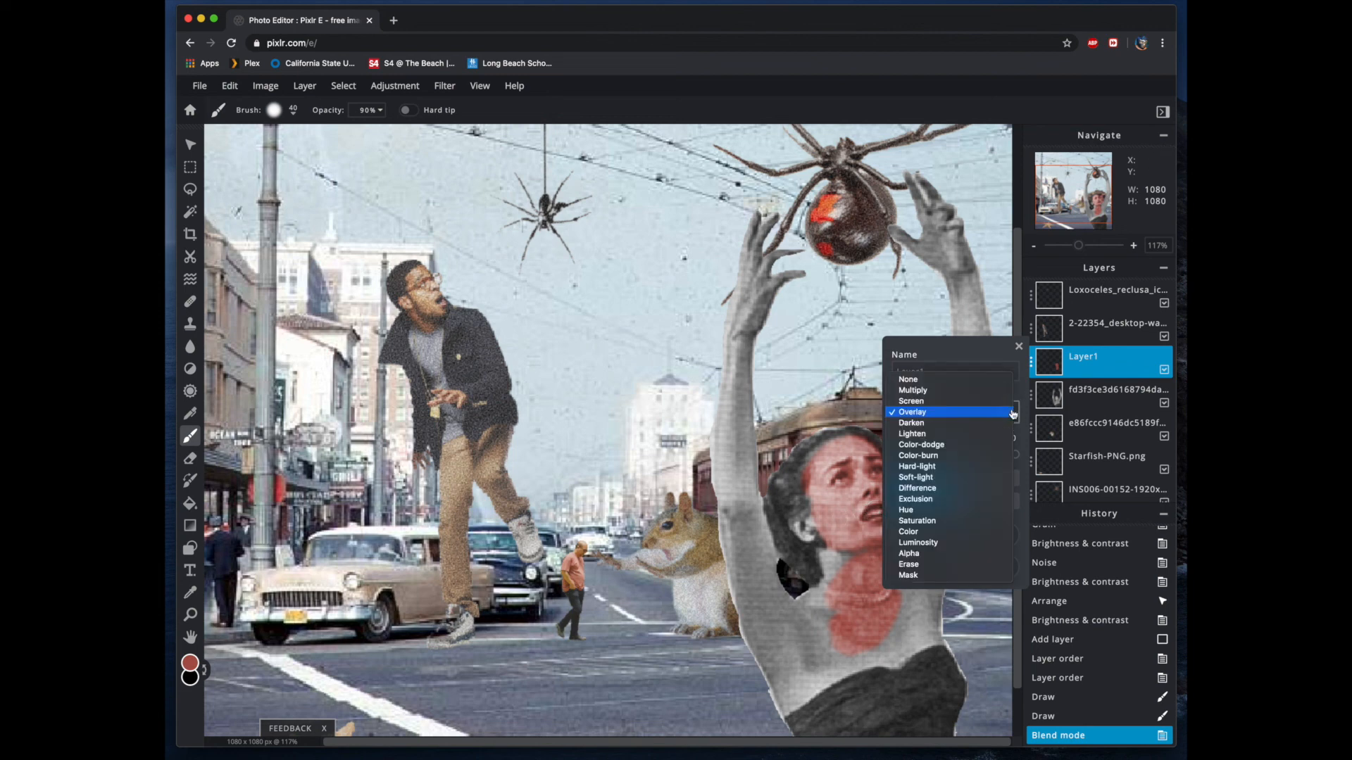
left_click(1008, 424)
left_click(1007, 413)
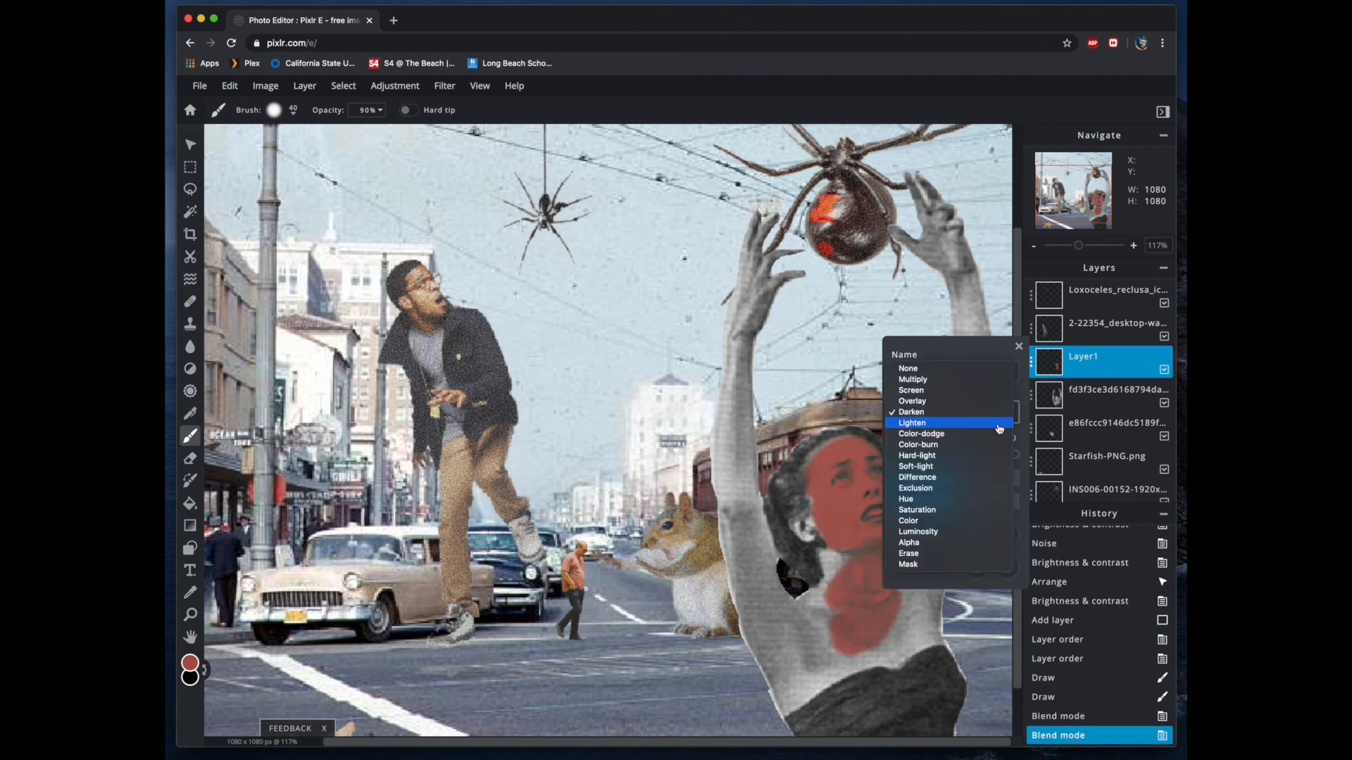
left_click(1000, 422)
left_click(1009, 413)
left_click(1000, 488)
left_click(1012, 415)
left_click(1003, 340)
left_click(1009, 413)
left_click(1000, 325)
left_click(1009, 413)
left_click(1012, 414)
left_click(1011, 414)
left_click(1010, 436)
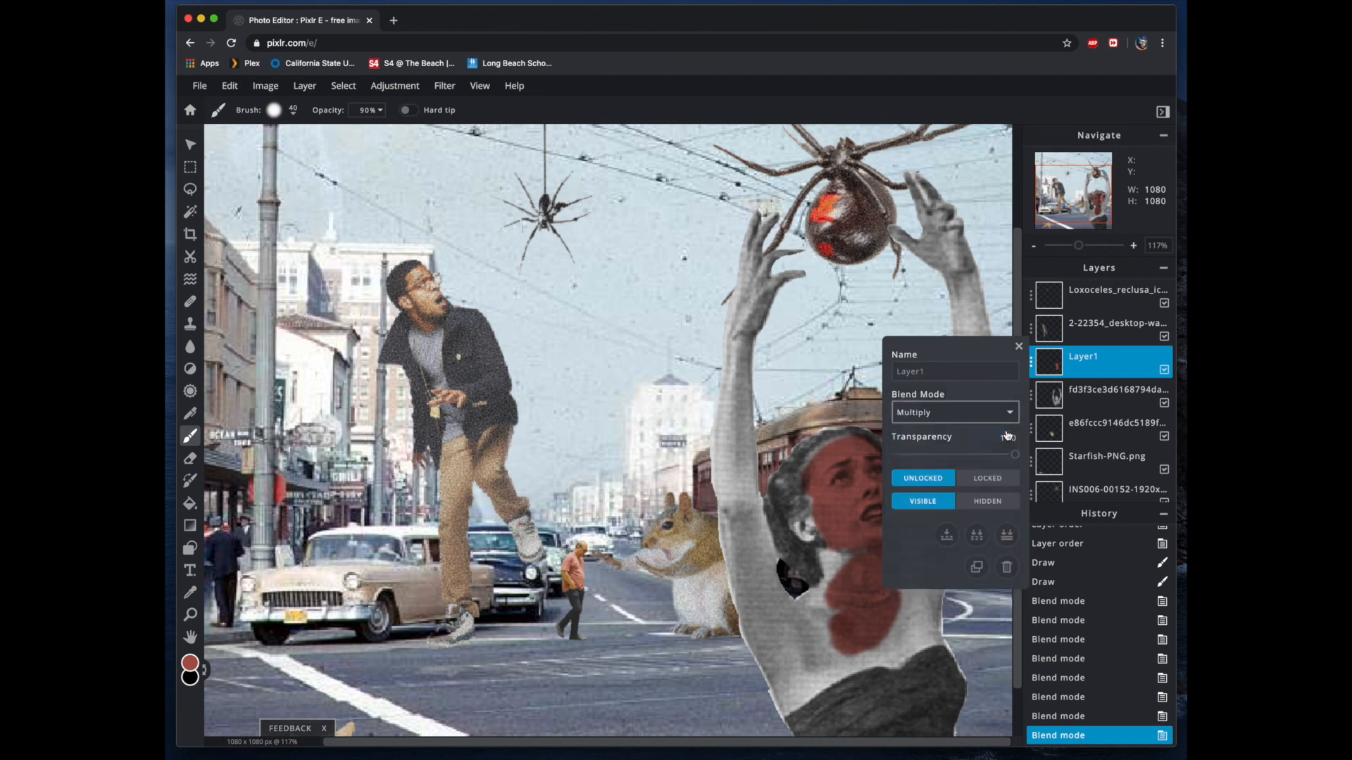
- Change the brush colour to the light orange swatch and paint the woman's face, neck, chest and arms
left_click(809, 623)
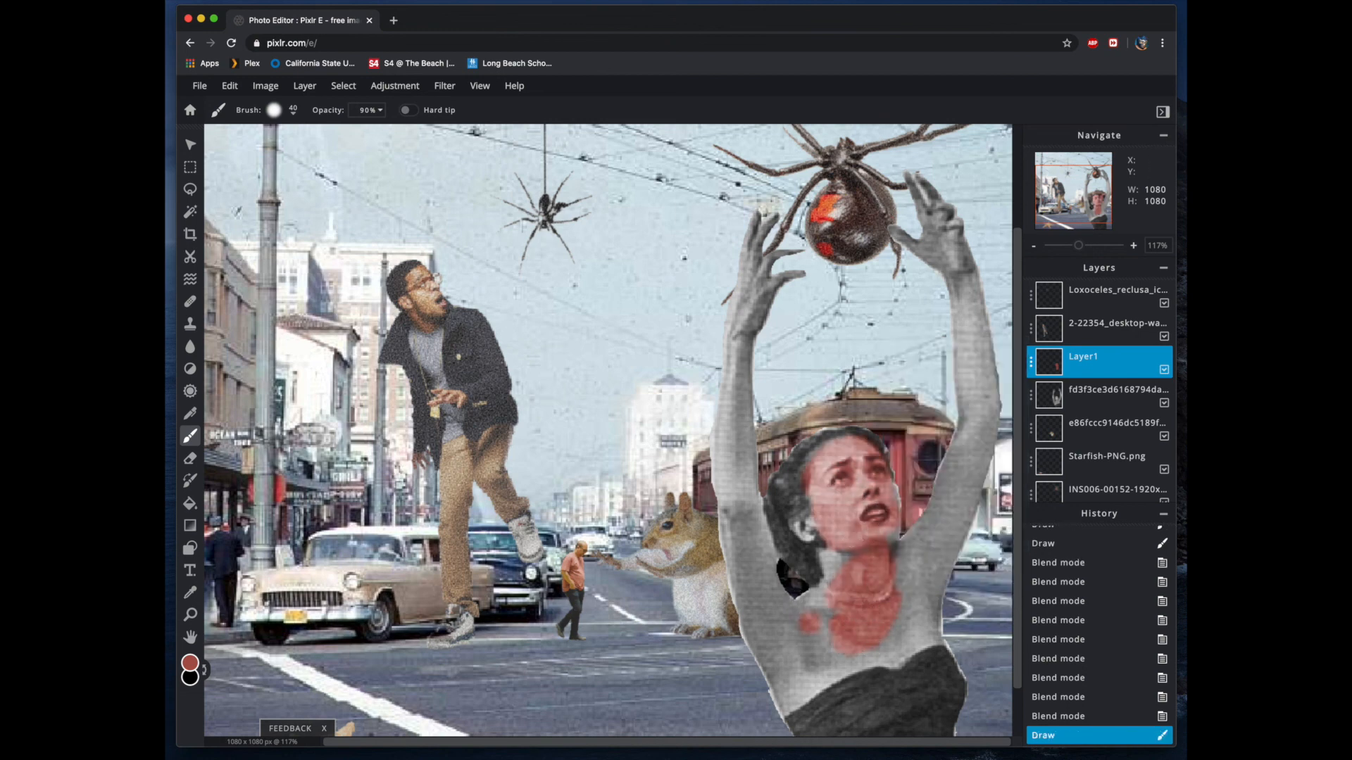
left_click(190, 665)
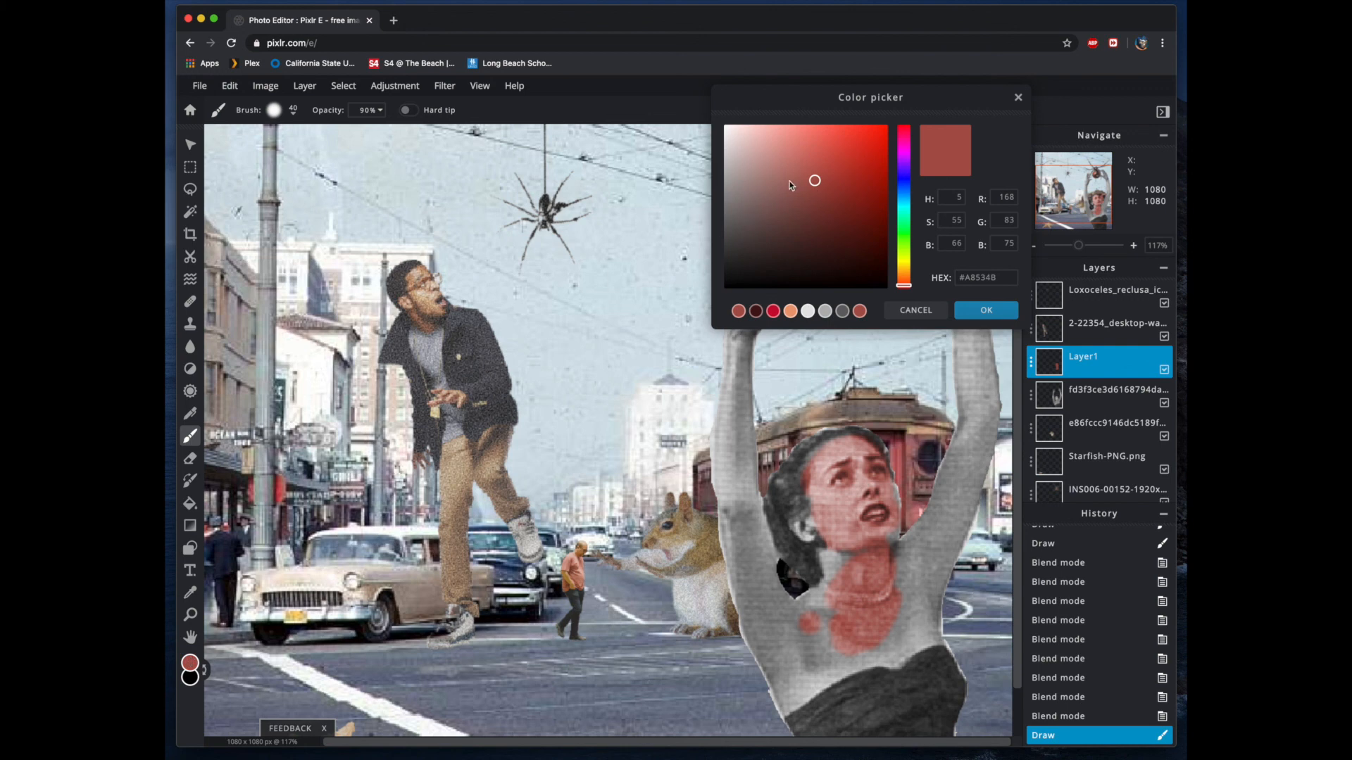
left_click(791, 313)
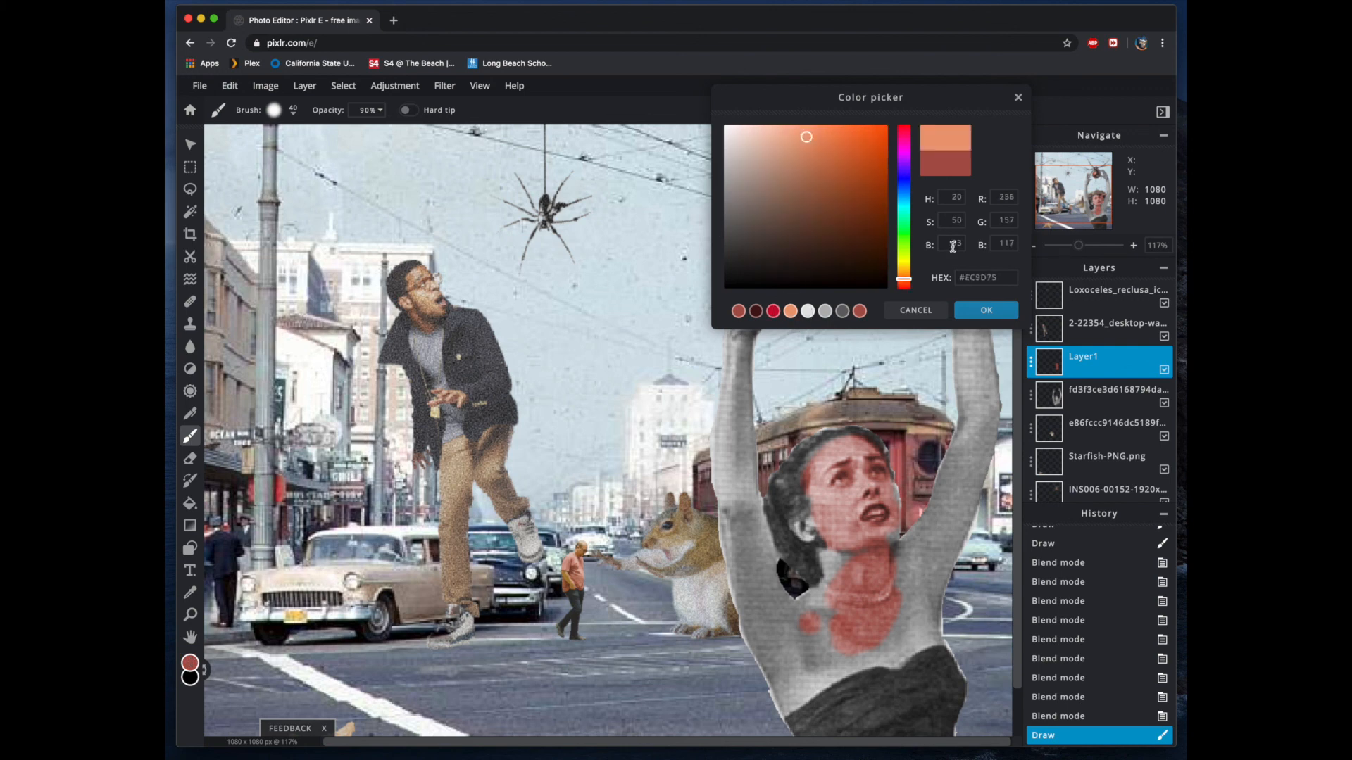
left_click(982, 310)
mouse_move(861, 481)
left_mouse_down()
mouse_move(862, 519)
mouse_move(884, 514)
mouse_move(826, 564)
mouse_move(803, 609)
mouse_move(893, 654)
mouse_move(936, 550)
mouse_move(935, 605)
mouse_move(936, 511)
mouse_move(990, 454)
mouse_move(927, 251)
mouse_move(923, 202)
left_mouse_up()
mouse_move(761, 214)
left_mouse_down()
mouse_move(732, 486)
mouse_move(743, 569)
left_mouse_up()
- Fill in the skin tone on the woman's fingers and around her ear with a smaller brush
left_click(273, 110)
left_click(331, 289)
mouse_move(770, 265)
left_mouse_down()
mouse_move(779, 286)
mouse_move(798, 275)
mouse_move(770, 283)
left_mouse_up()
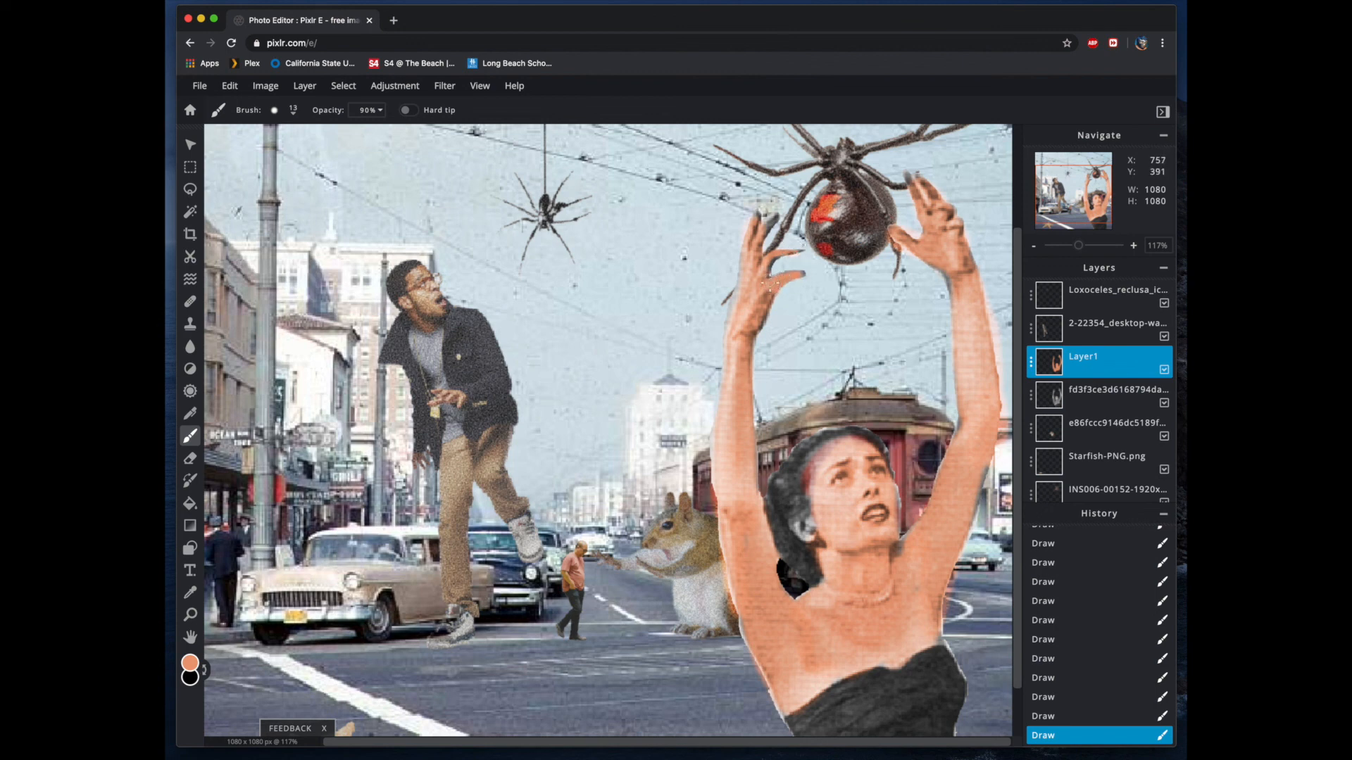
mouse_move(776, 216)
left_mouse_down()
mouse_move(755, 224)
mouse_move(789, 254)
mouse_move(767, 258)
mouse_move(773, 290)
mouse_move(812, 273)
mouse_move(801, 339)
left_mouse_up()
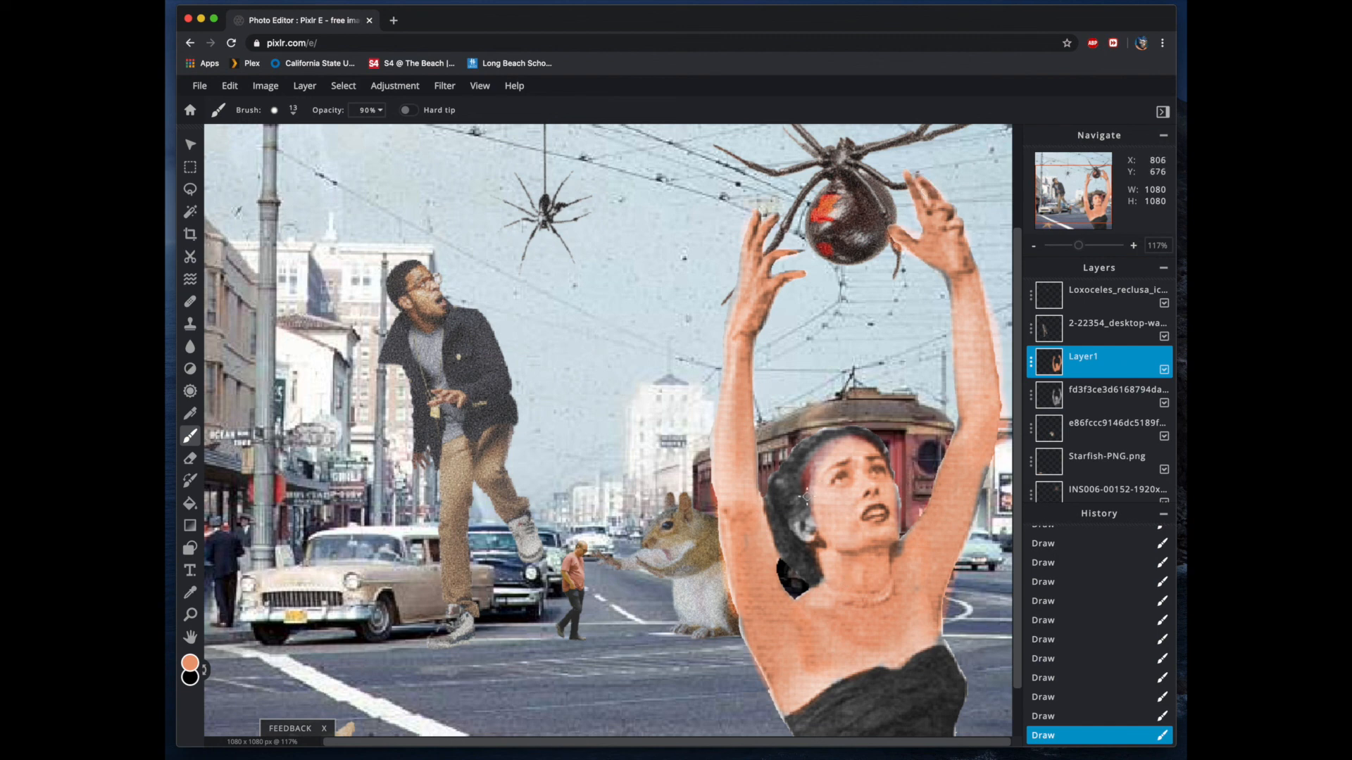
left_click_drag(795, 532, 809, 529)
- Paint the woman's hair and strapless dress crimson with a larger soft brush
left_click(190, 662)
left_click(786, 465)
left_click(274, 110)
left_click_drag(303, 136, 422, 136)
mouse_move(809, 444)
left_mouse_down()
mouse_move(843, 495)
mouse_move(792, 577)
left_mouse_up()
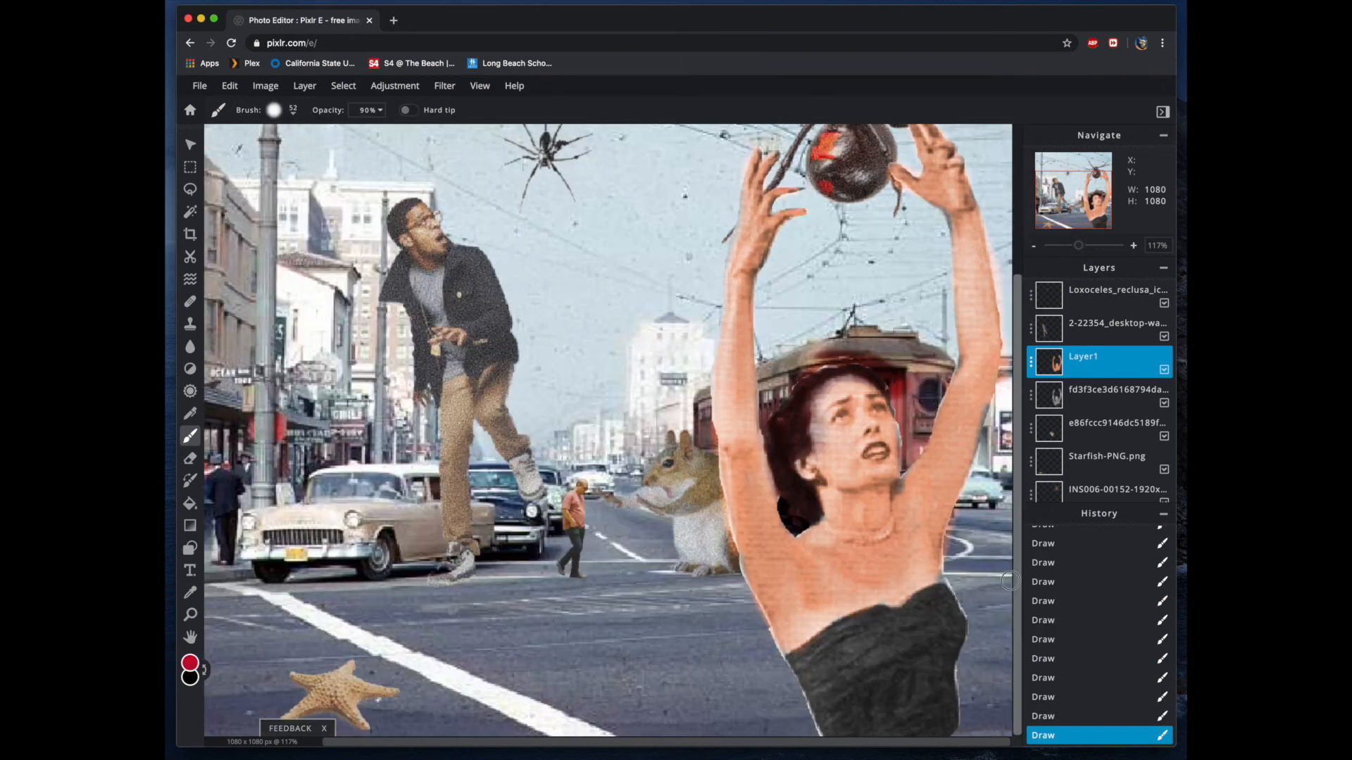
mouse_move(951, 669)
left_mouse_down()
mouse_move(873, 620)
mouse_move(905, 637)
left_mouse_up()
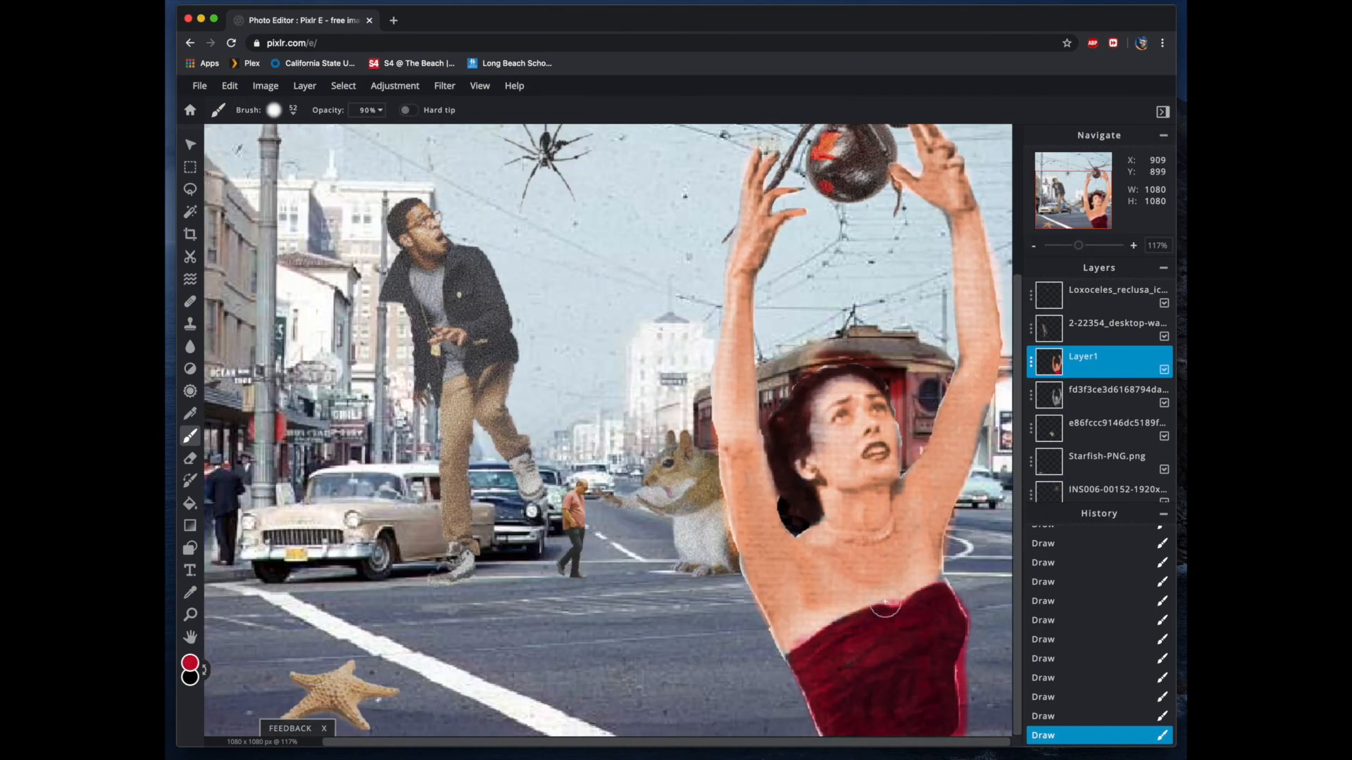
- Colour the woman's lips crimson with a small brush
scroll(921, 528, "down", 2)
scroll(920, 528, "up", 5)
left_click(274, 110)
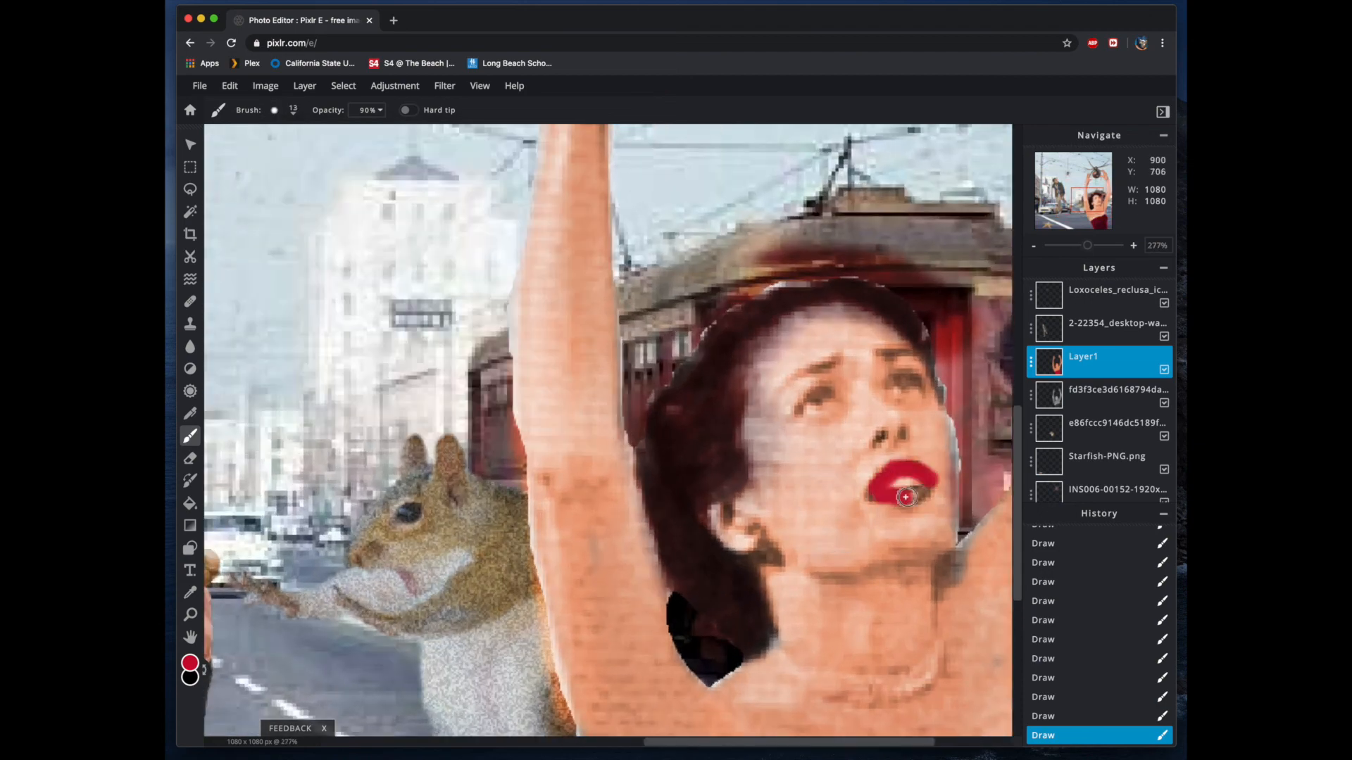
- Erase the paint spilling past the woman's hair and dress with a soft eraser at 91% opacity, and deselect the layer
left_click(190, 458)
left_click(274, 110)
left_click_drag(338, 136, 374, 135)
left_click_drag(711, 282, 964, 386)
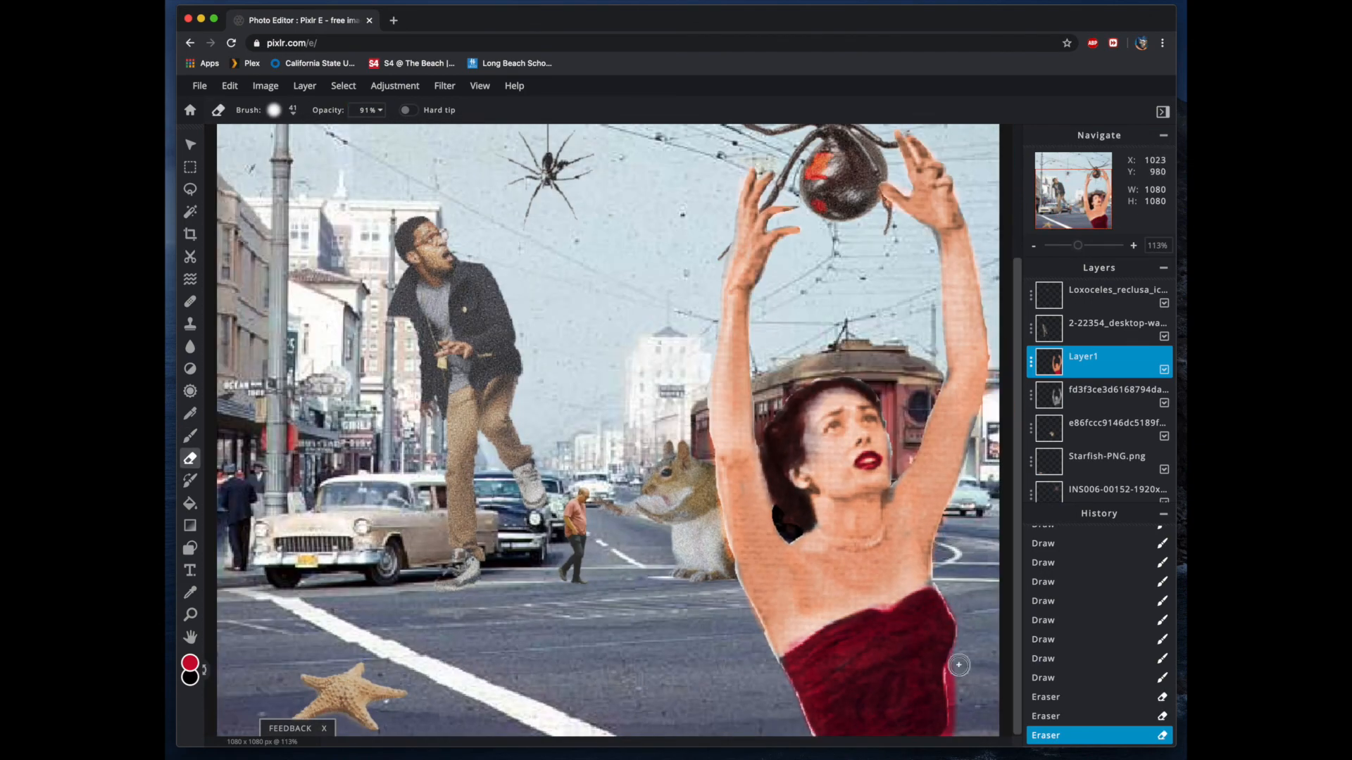
scroll(925, 179, "down", 2)
key("v")
left_click(925, 178)
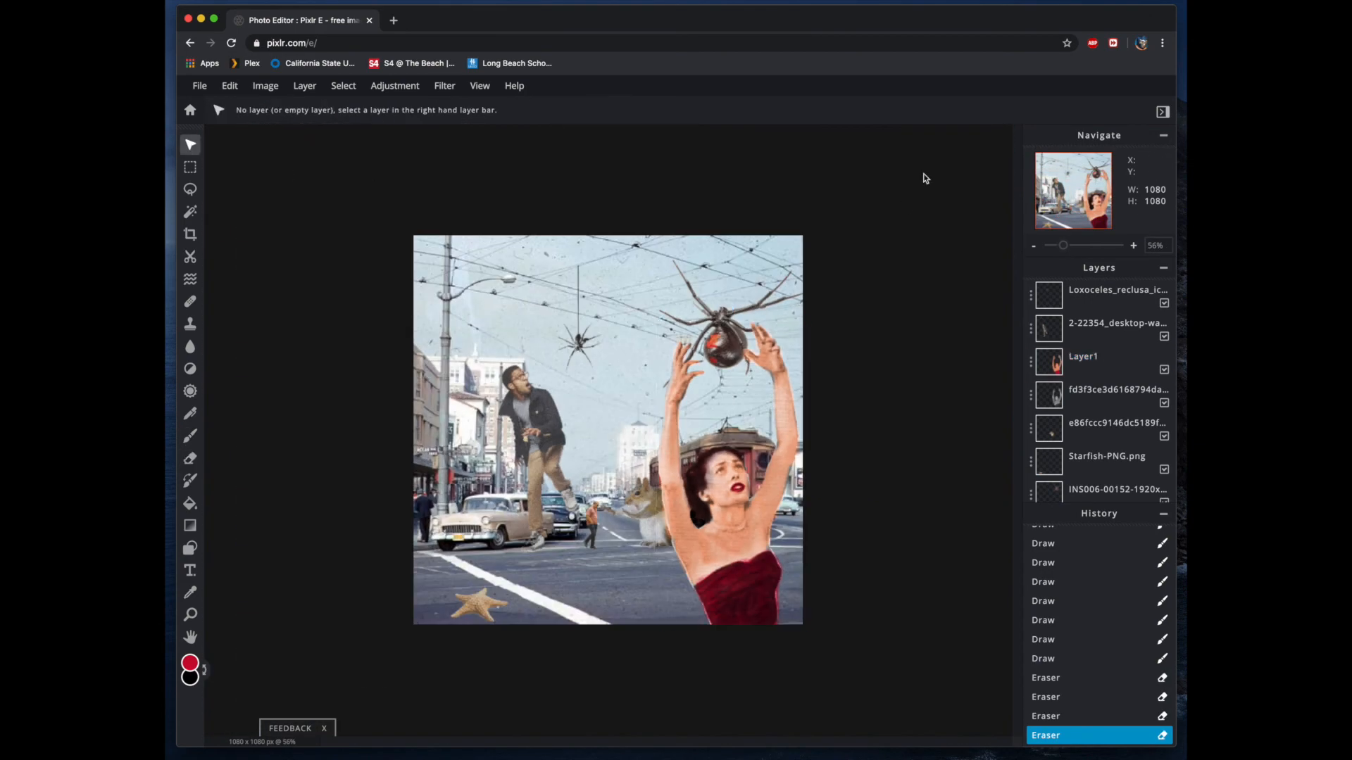